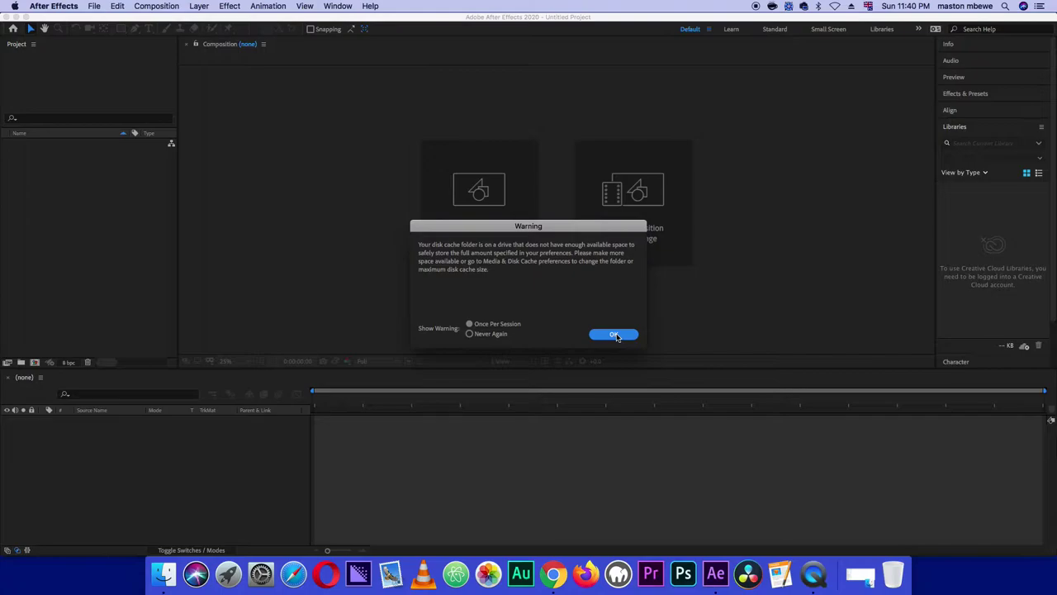
Dismiss the startup windows and create a new 1920 x 1080 composition at 60 fps with a 10-second duration
{"action": "left_click", "coordinate": [617, 334]}
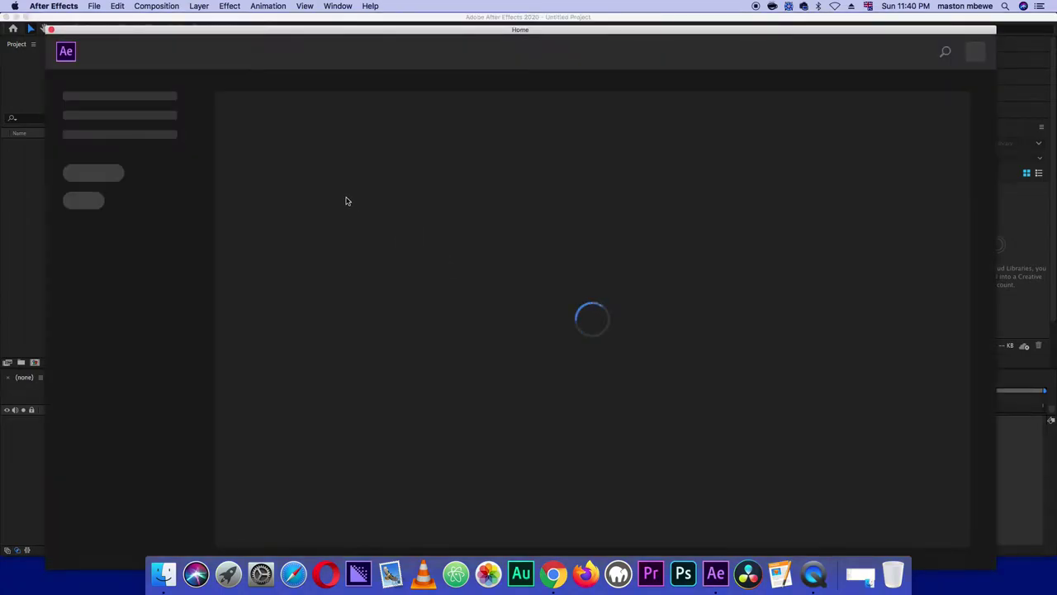
{"action": "left_click", "coordinate": [52, 30]}
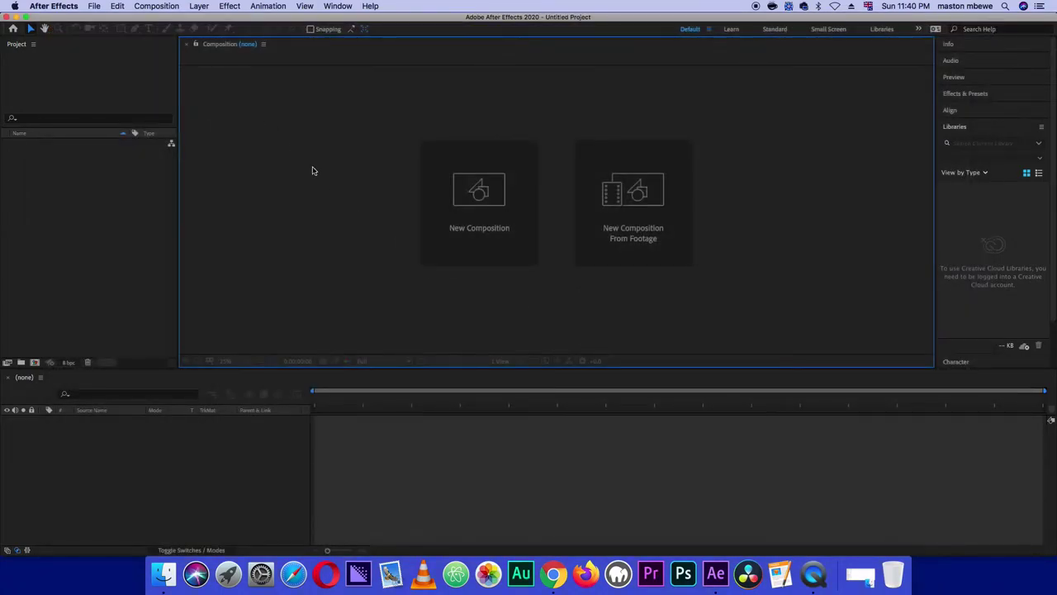
{"action": "left_click", "coordinate": [484, 200]}
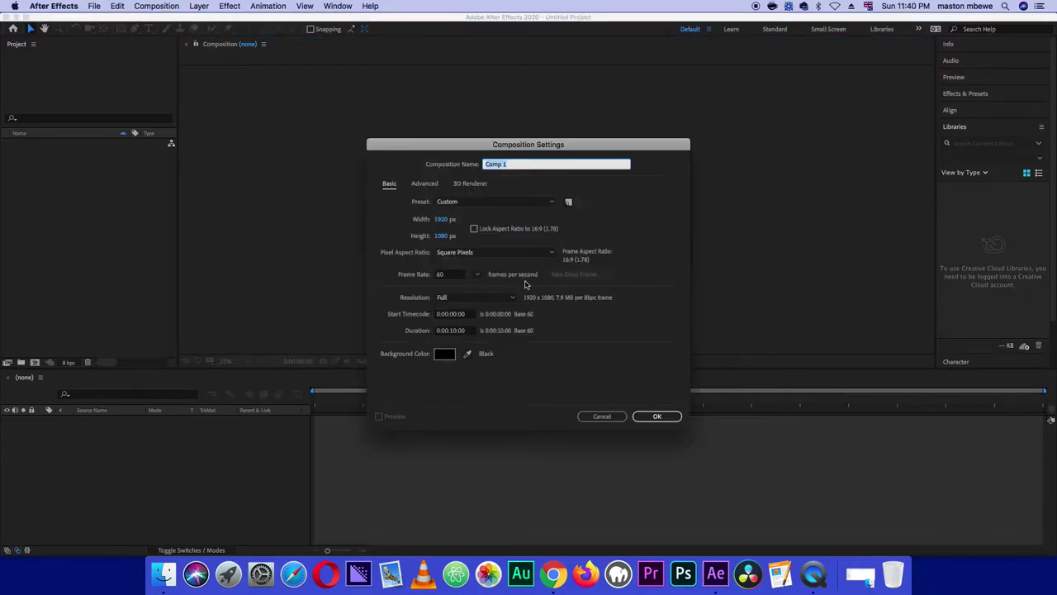
{"action": "left_click", "coordinate": [603, 417]}
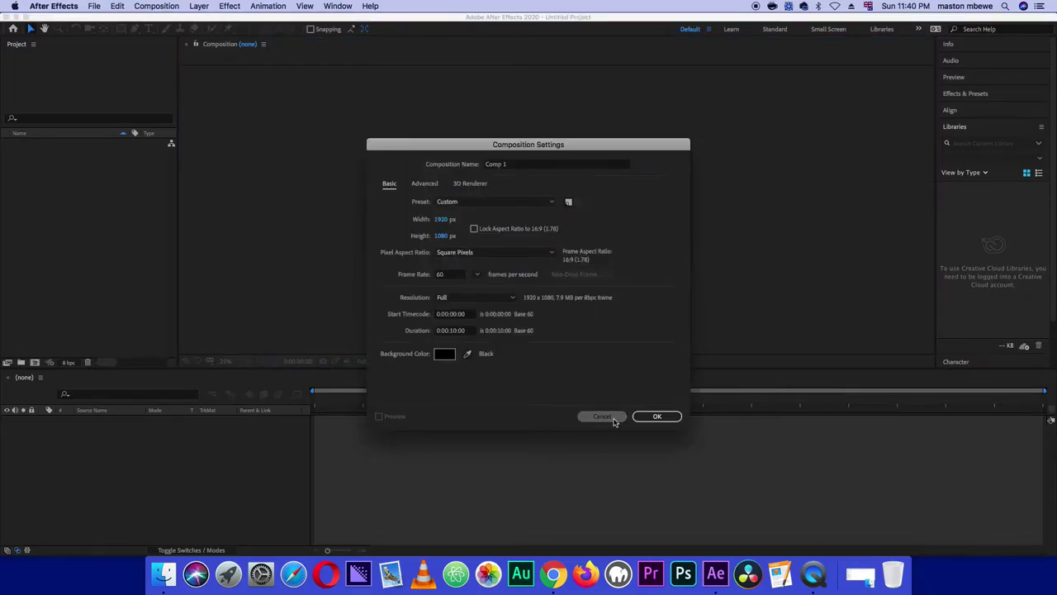
{"action": "left_click", "coordinate": [157, 7]}
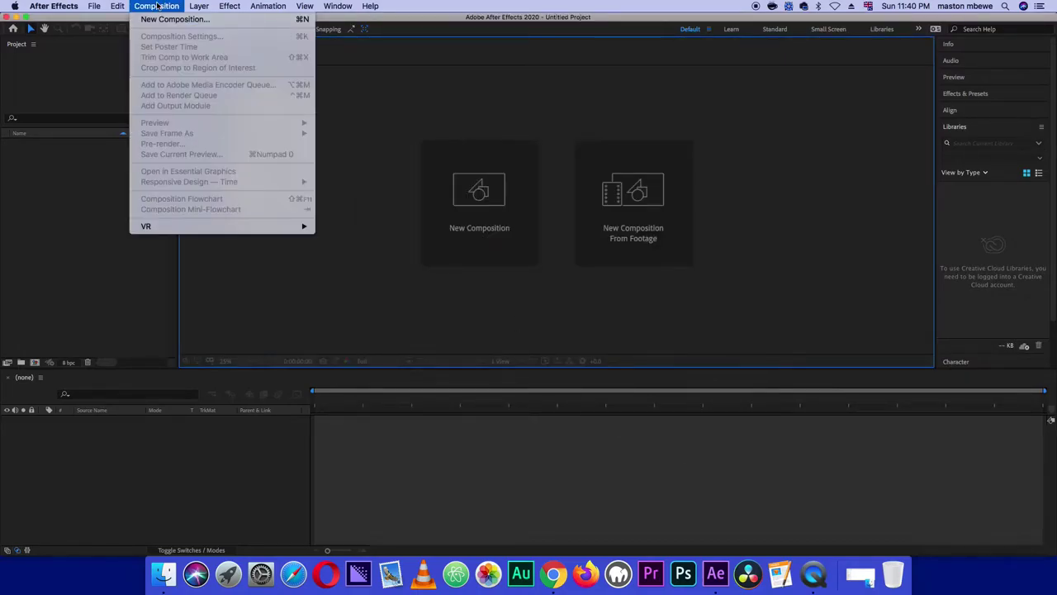
{"action": "left_click", "coordinate": [163, 20]}
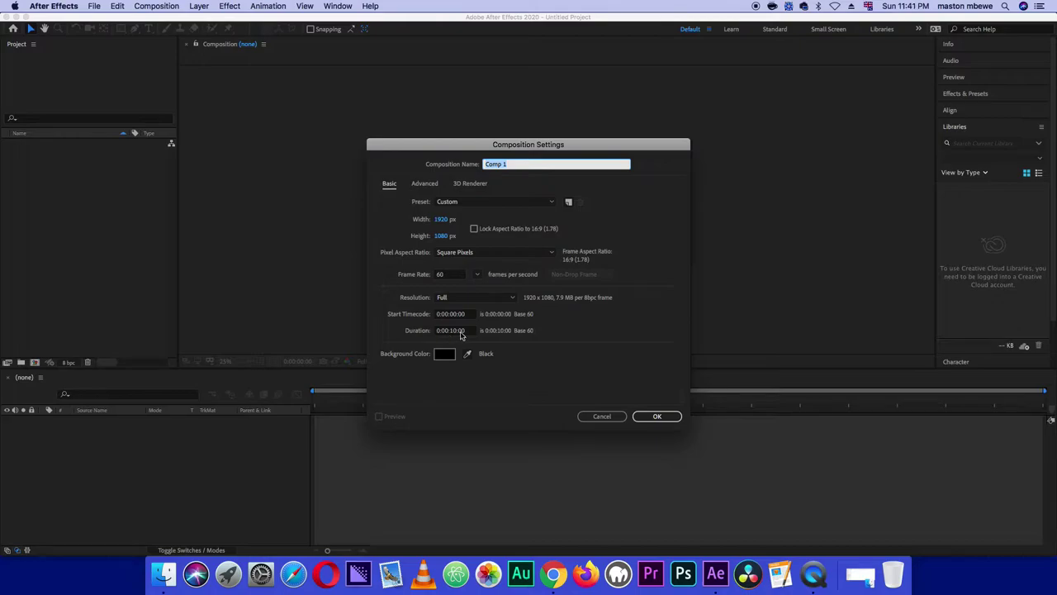
{"action": "left_click", "coordinate": [658, 416]}
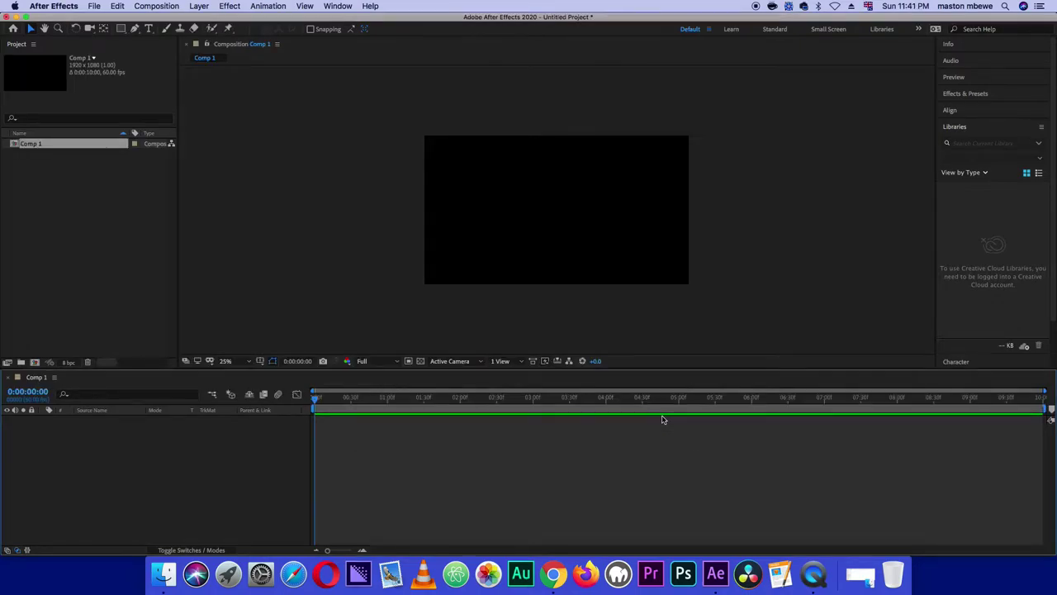
Import Scrolling Through Smartphone.mp4 from the Ficha folder in Editing Projects 2020 as footage
{"action": "left_click", "coordinate": [80, 190]}
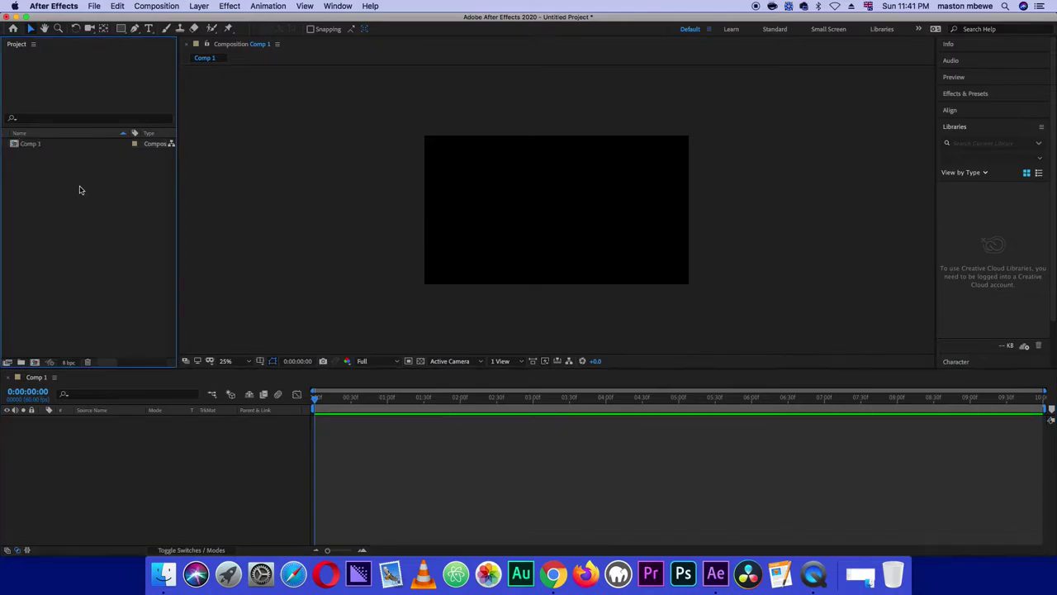
{"action": "double_click", "coordinate": [101, 224]}
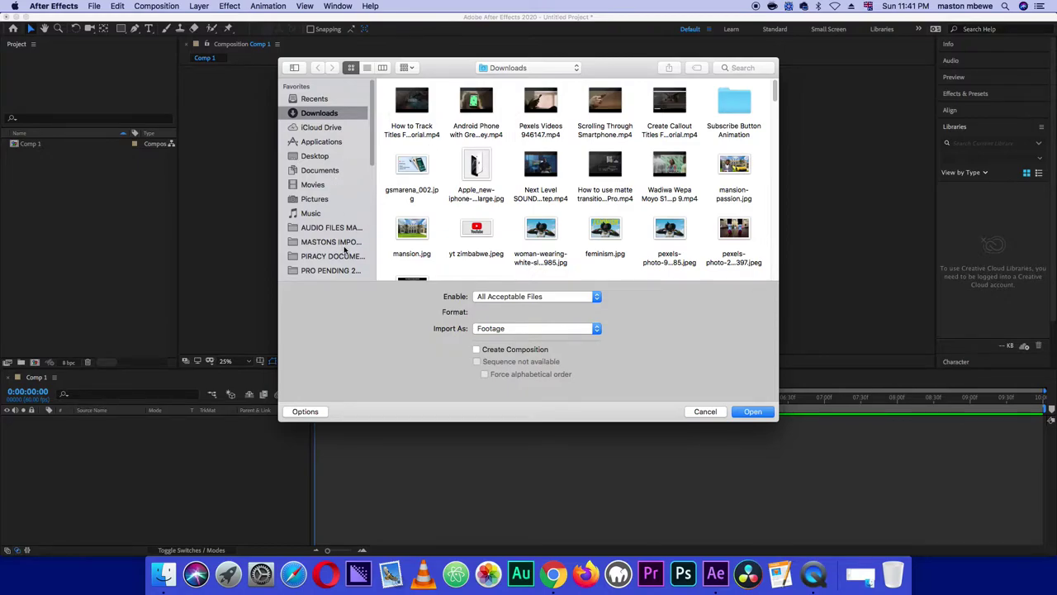
{"action": "scroll", "coordinate": [341, 225], "scroll_direction": "down", "scroll_amount": 5}
{"action": "left_click", "coordinate": [315, 143]}
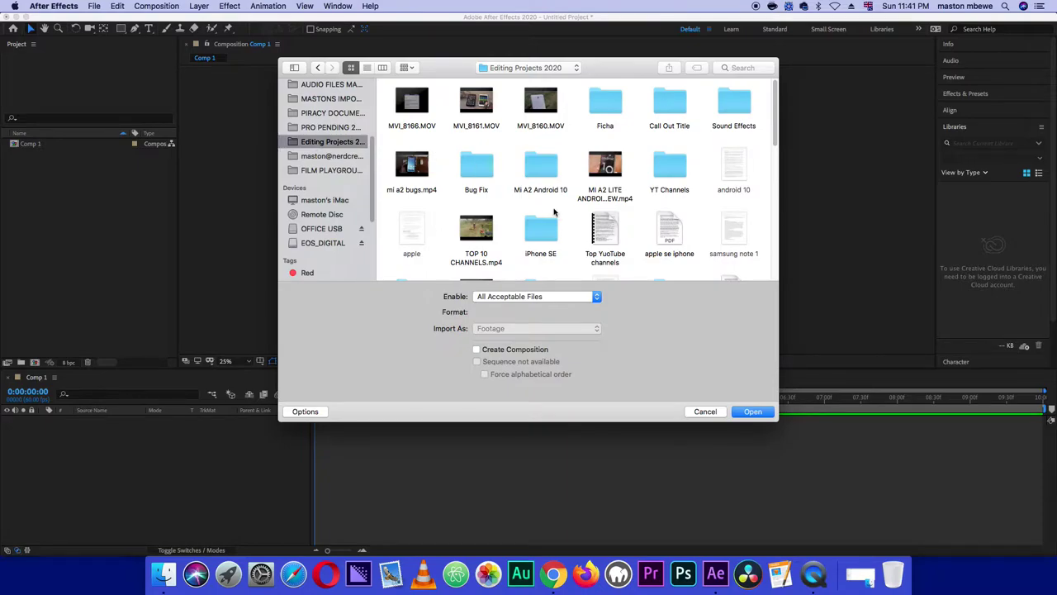
{"action": "double_click", "coordinate": [617, 107]}
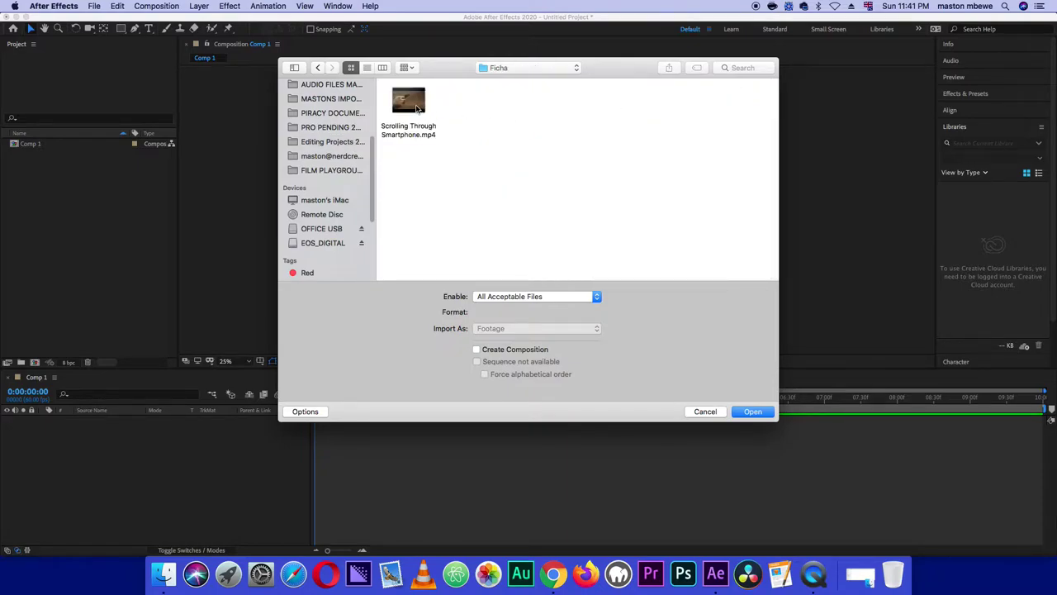
{"action": "left_click", "coordinate": [419, 110]}
{"action": "left_click", "coordinate": [754, 412]}
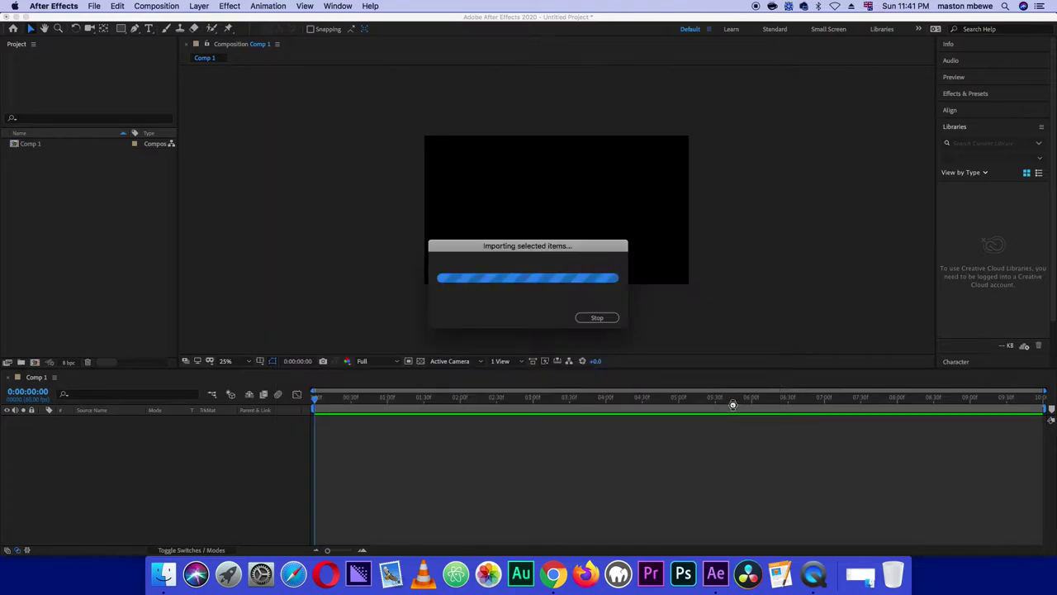
{"action": "left_click", "coordinate": [96, 262]}
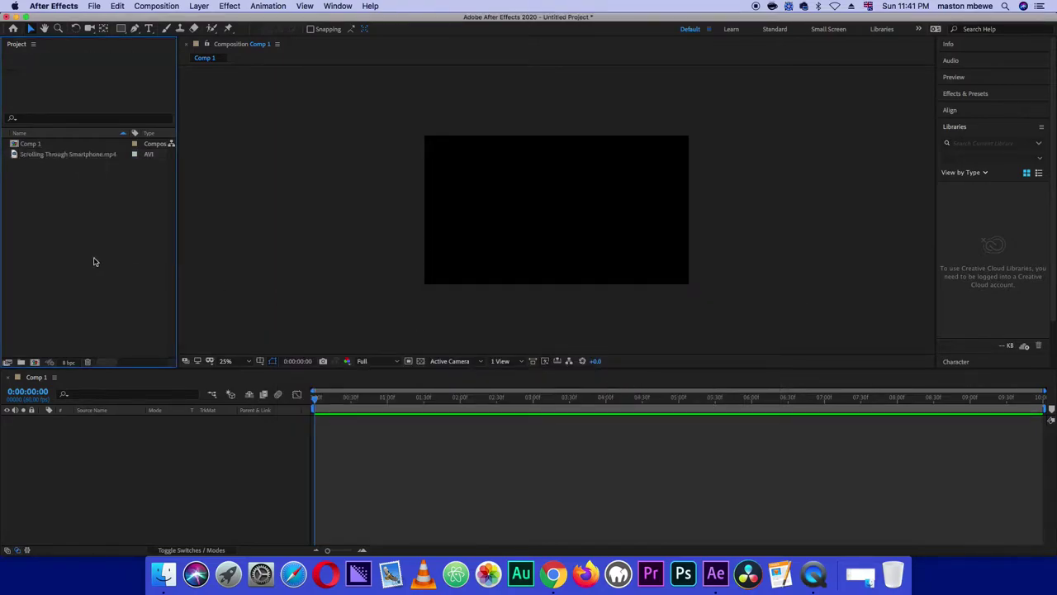
Add the Scrolling Through Smartphone.mp4 clip to the Comp 1 timeline and preview its playback
{"action": "left_click", "coordinate": [32, 157]}
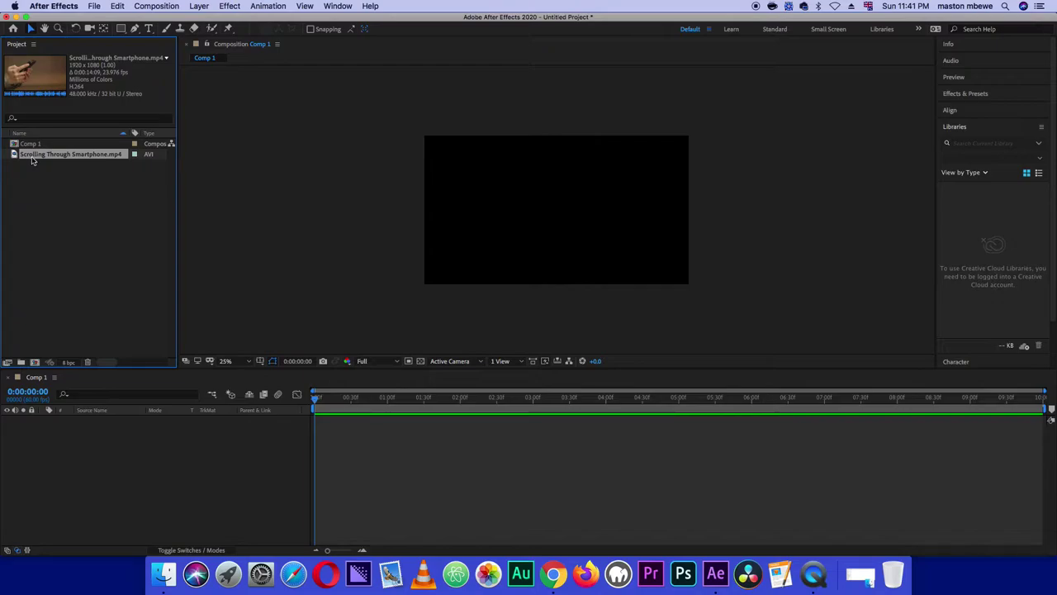
{"action": "left_click_drag", "start_coordinate": [32, 158], "coordinate": [140, 471]}
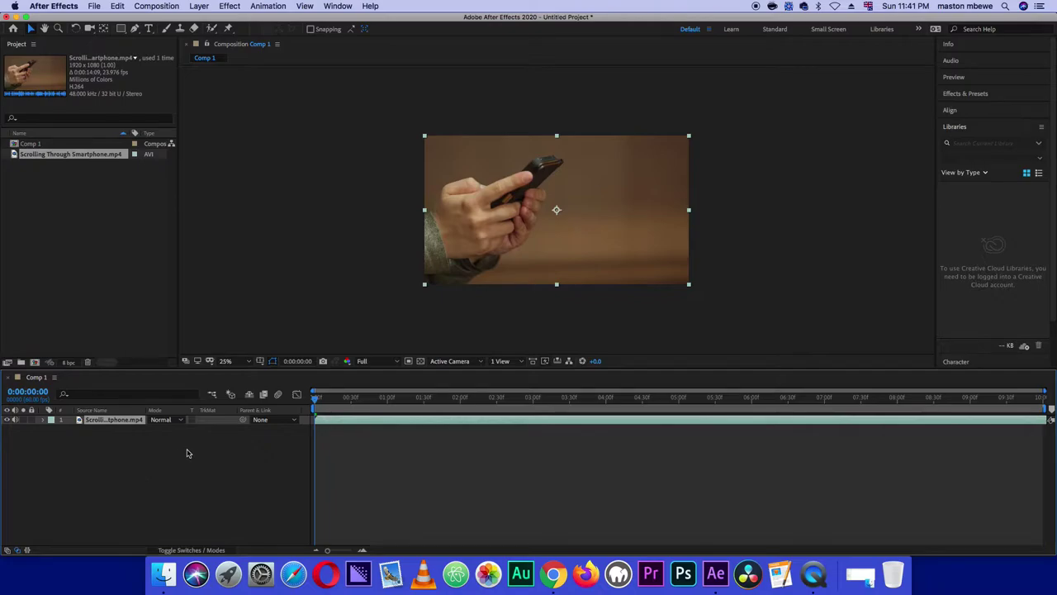
{"action": "left_click", "coordinate": [188, 452]}
{"action": "key", "text": "space"}
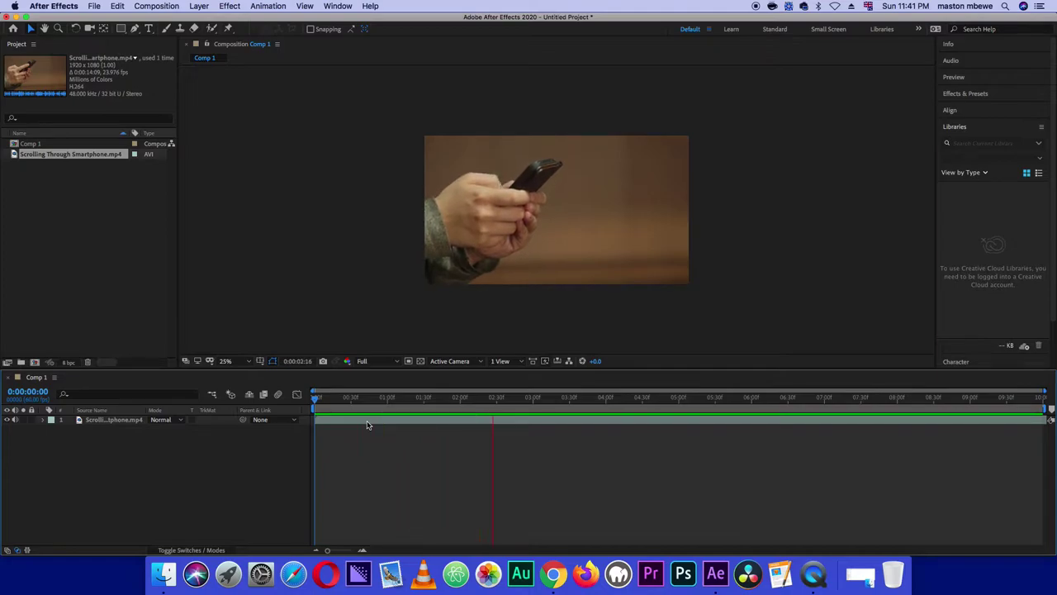
{"action": "key", "text": "space"}
{"action": "left_click", "coordinate": [293, 463]}
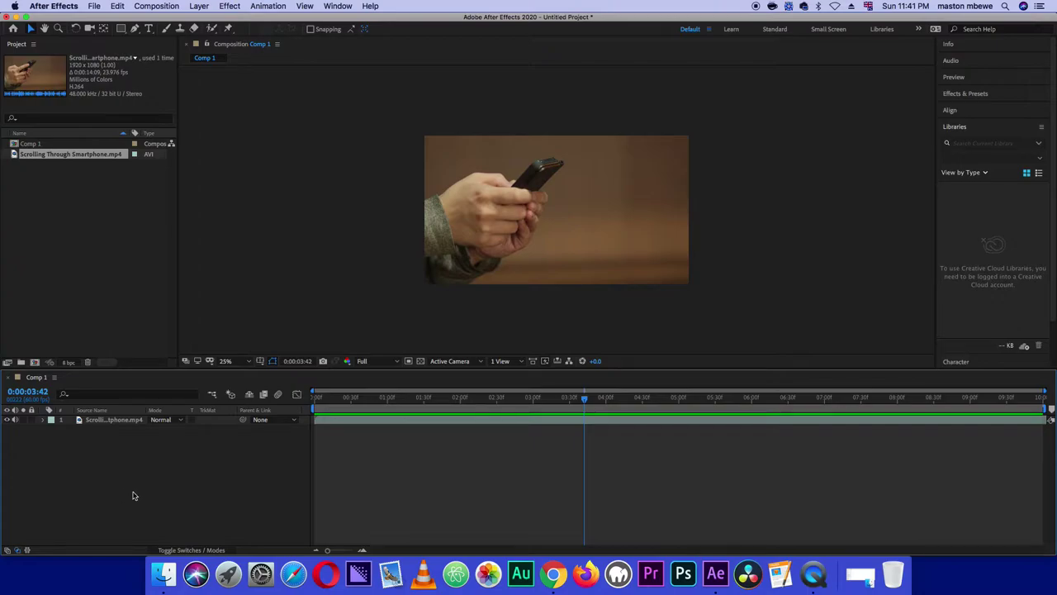
Collapse the Libraries section, expand the Tracker controls and check the list of available windows
{"action": "left_click", "coordinate": [1012, 127]}
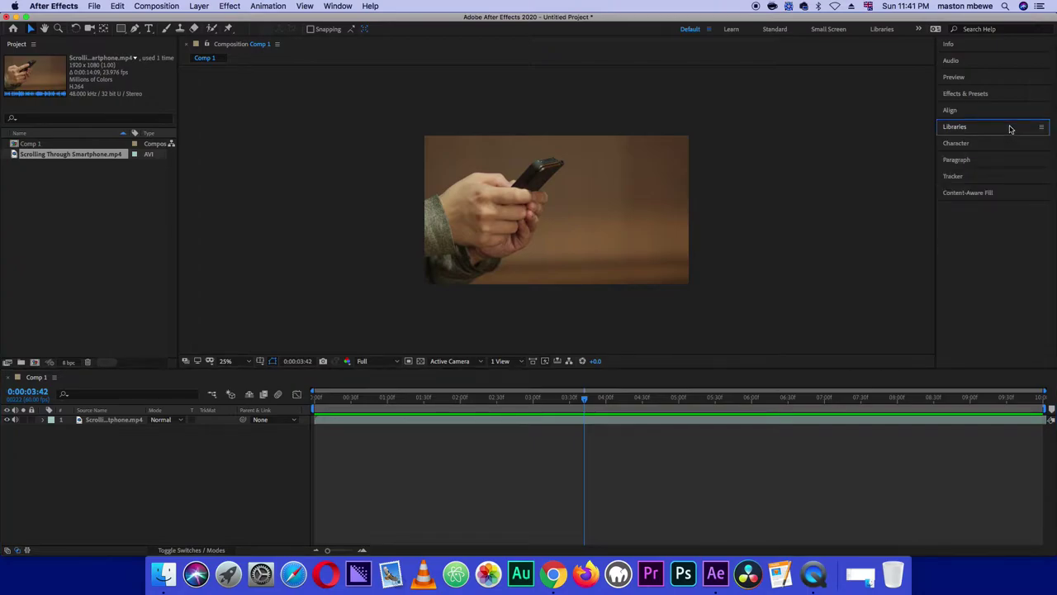
{"action": "left_click", "coordinate": [1001, 180]}
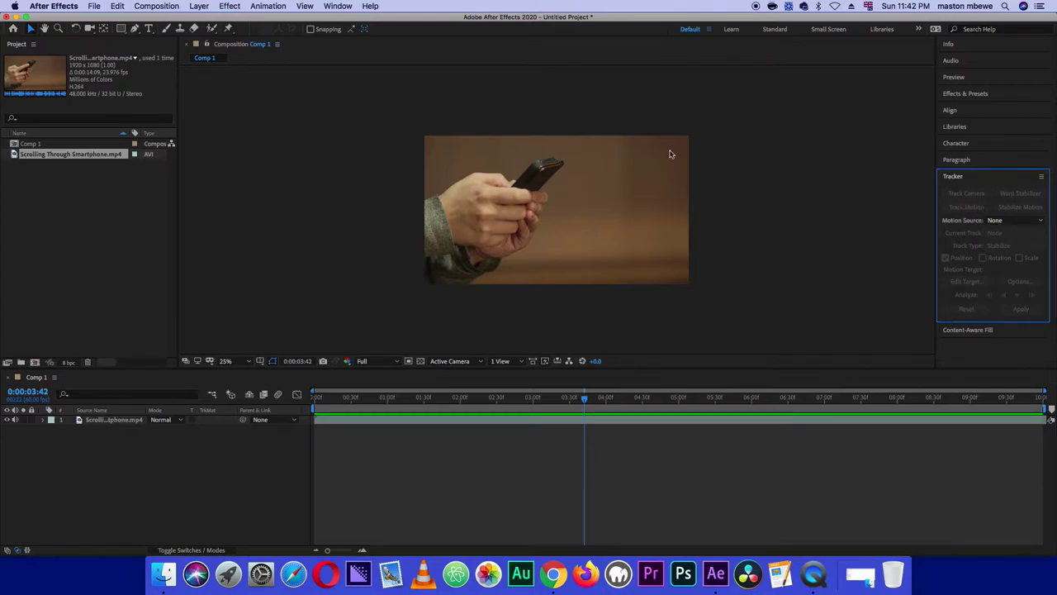
{"action": "left_click", "coordinate": [337, 6]}
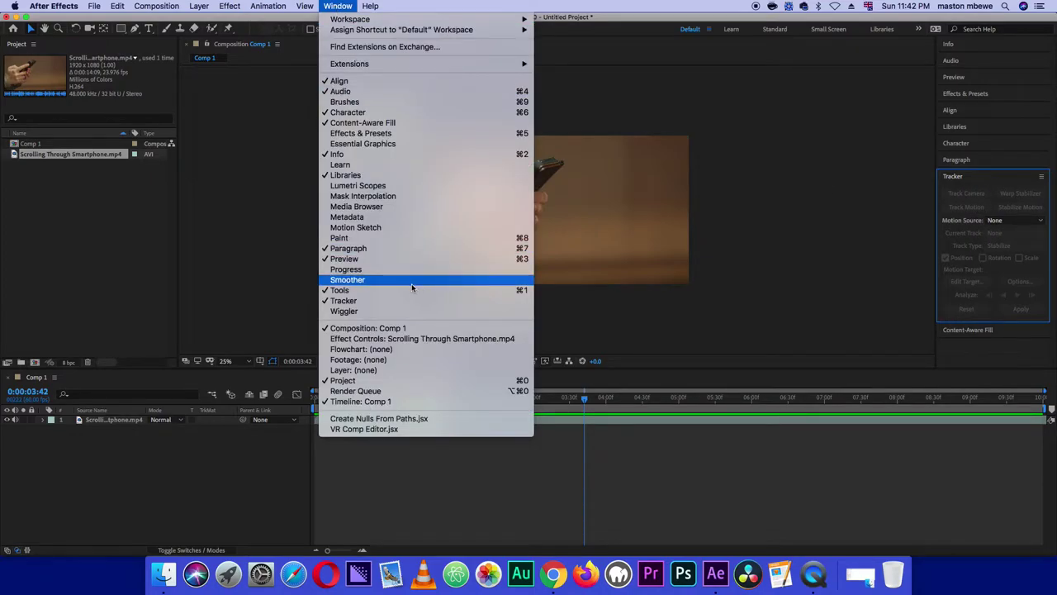
{"action": "left_click", "coordinate": [155, 472]}
{"action": "left_click", "coordinate": [182, 460]}
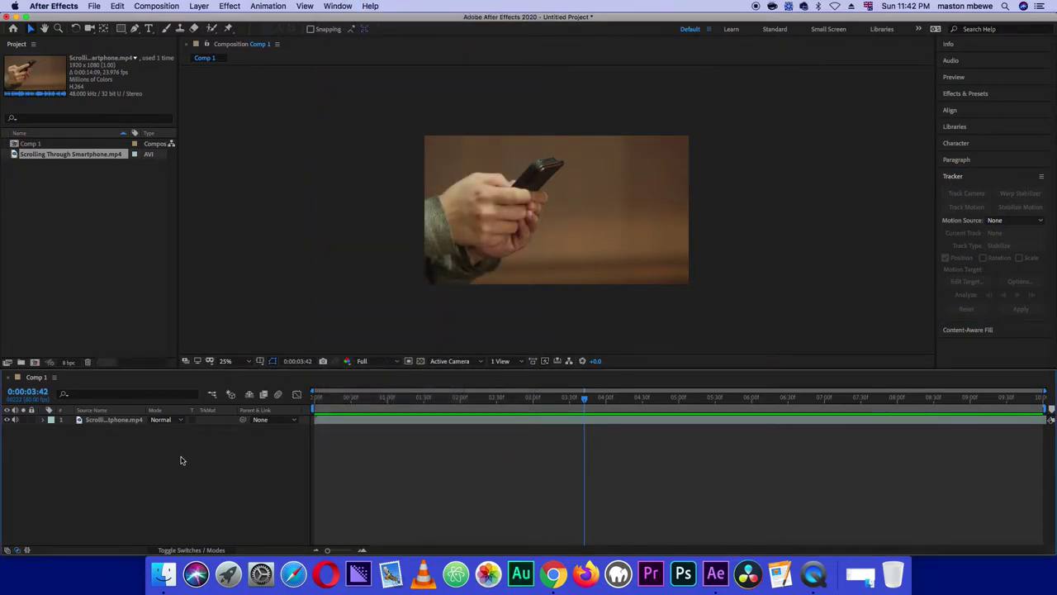
Start Track Motion on the smartphone clip layer and place Track Point 1 near the phone's upper end
{"action": "left_click", "coordinate": [99, 420]}
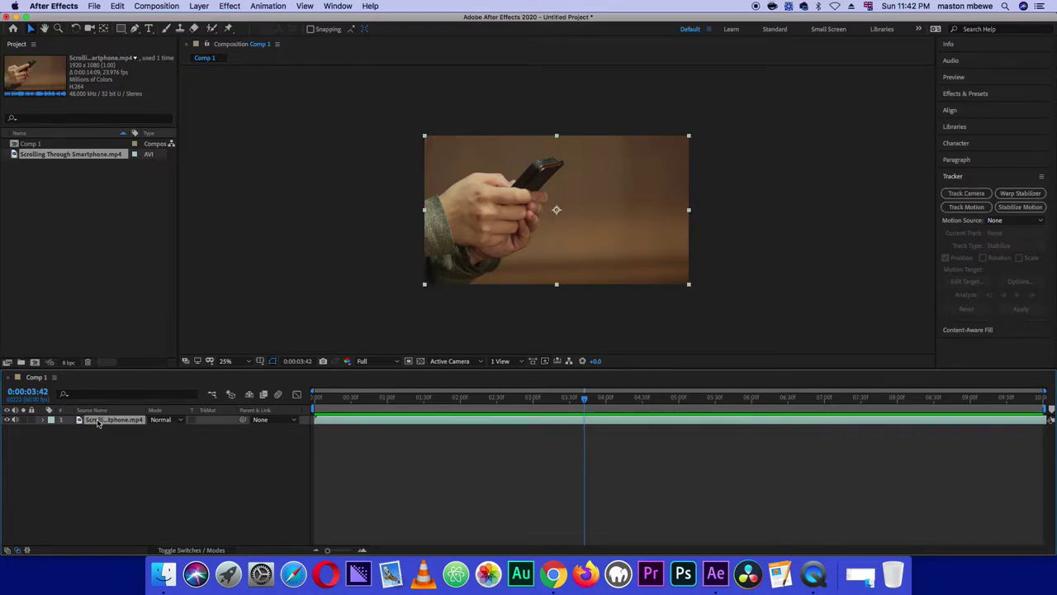
{"action": "left_click", "coordinate": [968, 208]}
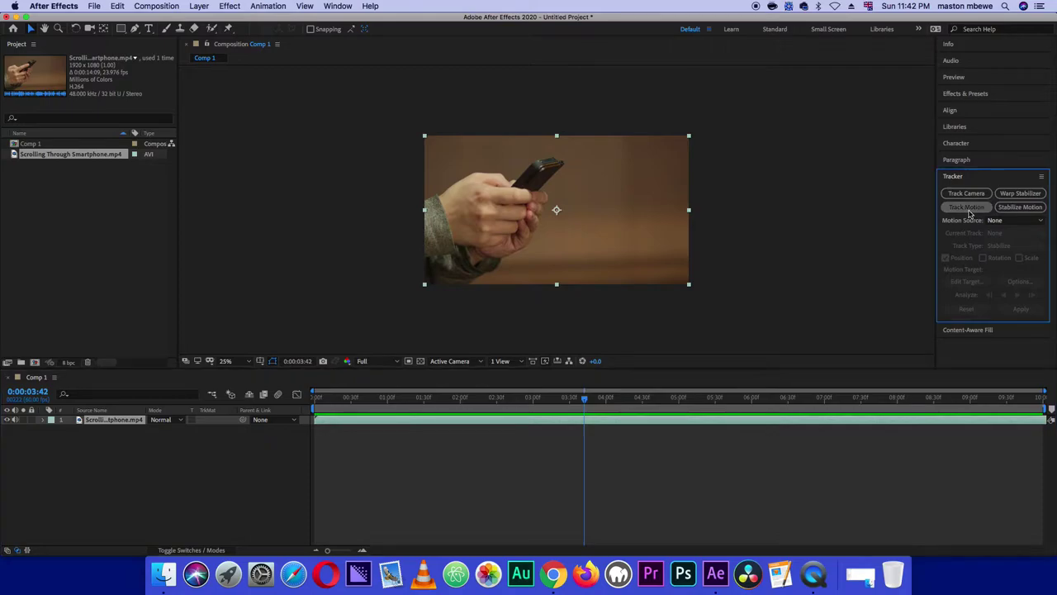
{"action": "key", "text": "period"}
{"action": "key", "text": "period"}
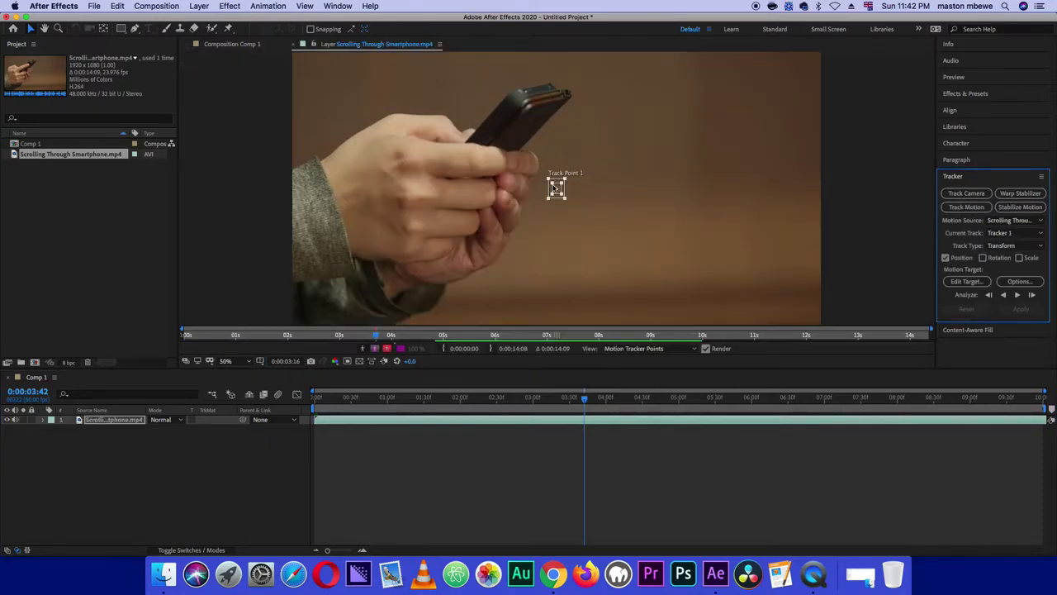
{"action": "left_click_drag", "start_coordinate": [556, 182], "coordinate": [535, 110]}
Return to the start of the clip and analyze the track point's motion forward through the footage
{"action": "left_click", "coordinate": [1032, 295]}
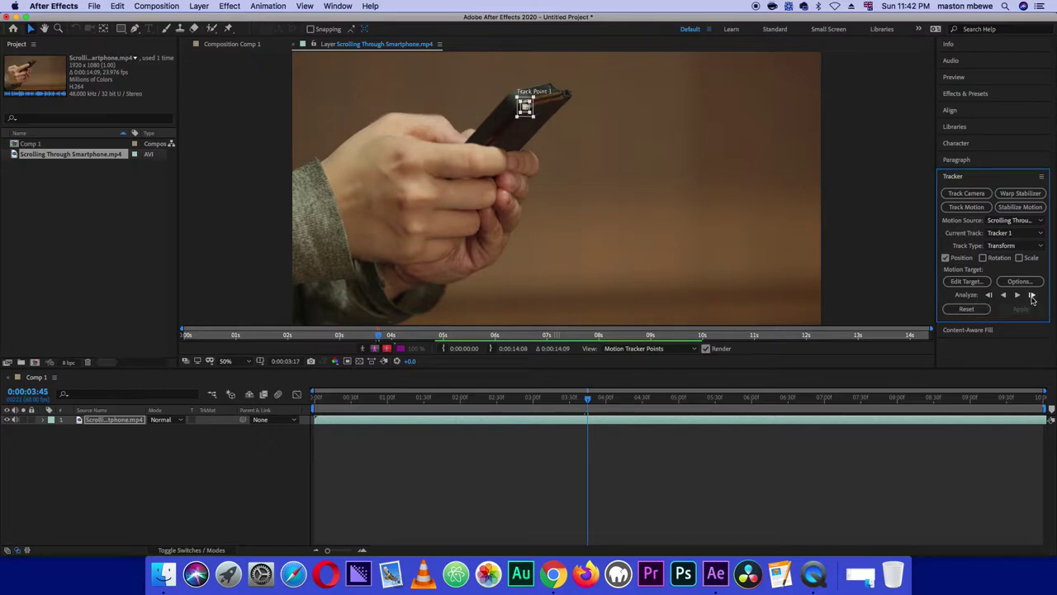
{"action": "left_click_drag", "start_coordinate": [586, 399], "coordinate": [315, 398]}
{"action": "left_click", "coordinate": [1032, 295]}
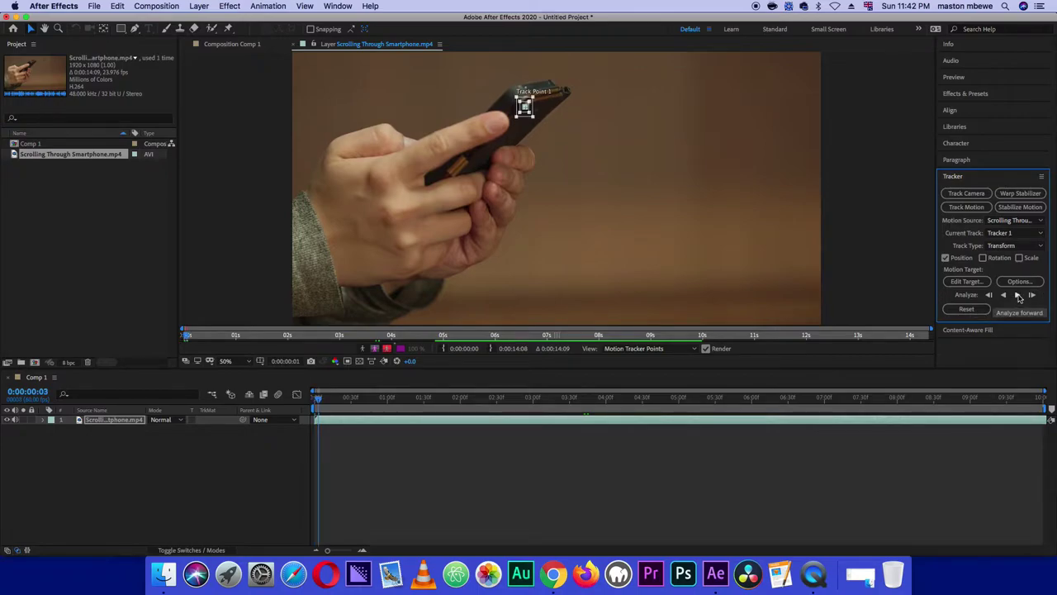
{"action": "left_click", "coordinate": [1019, 296]}
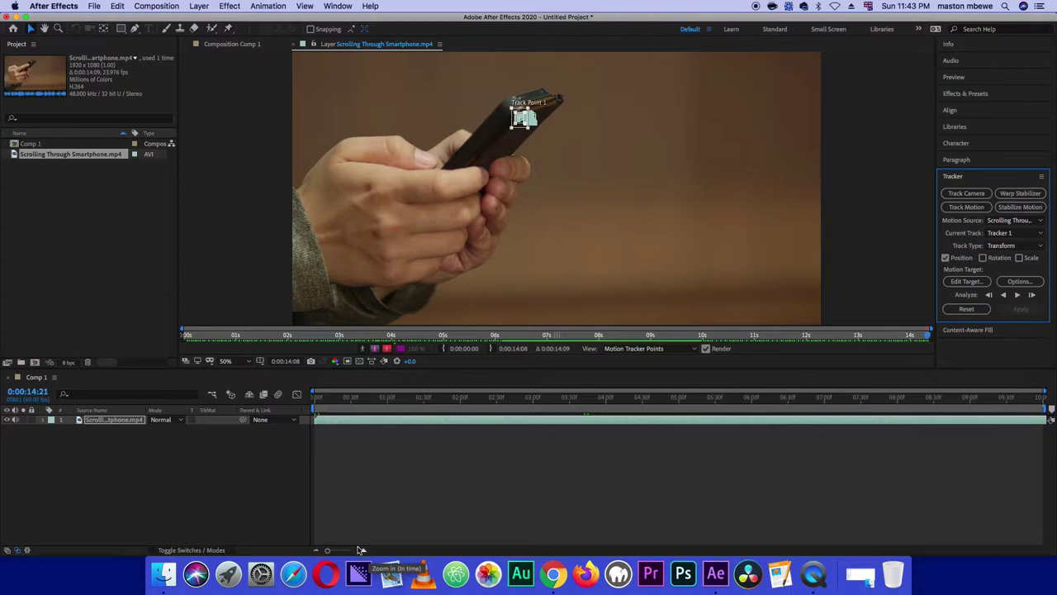
Add a new null object to the composition
{"action": "left_click", "coordinate": [136, 497]}
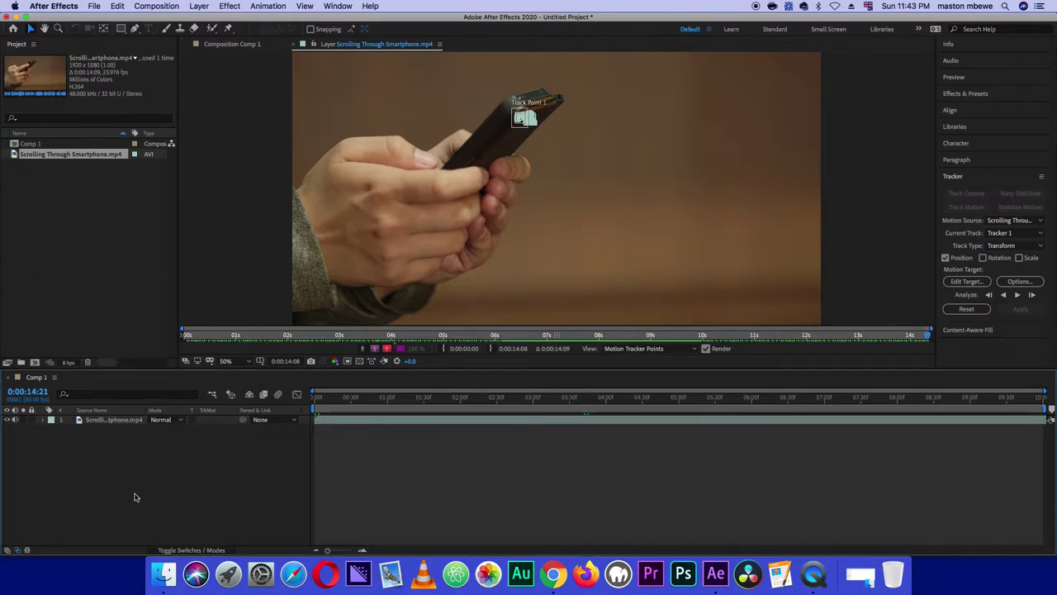
{"action": "right_click", "coordinate": [189, 428]}
{"action": "mouse_move", "coordinate": [248, 434]}
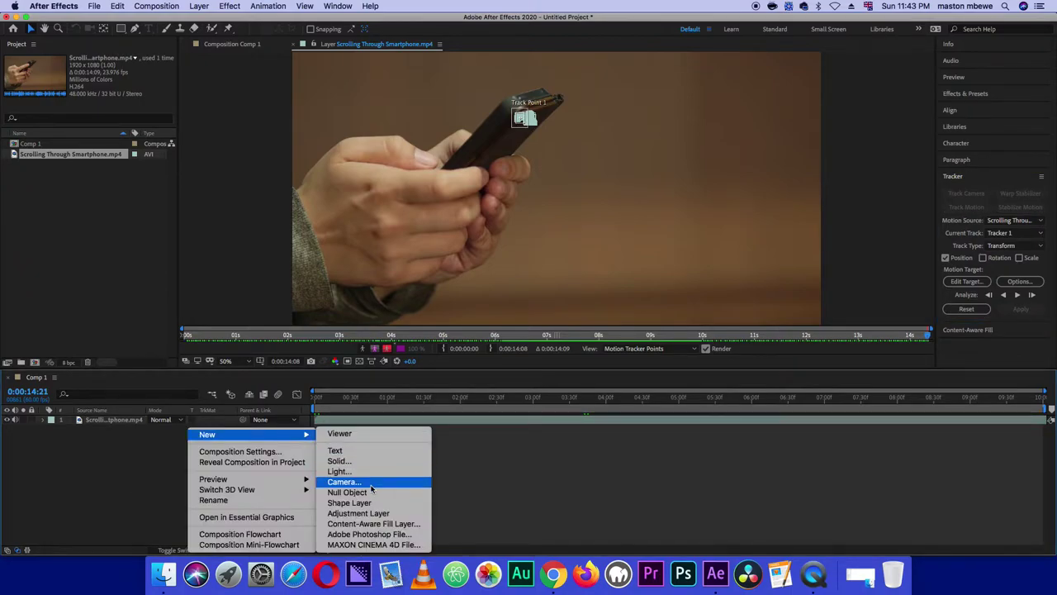
{"action": "left_click", "coordinate": [370, 491]}
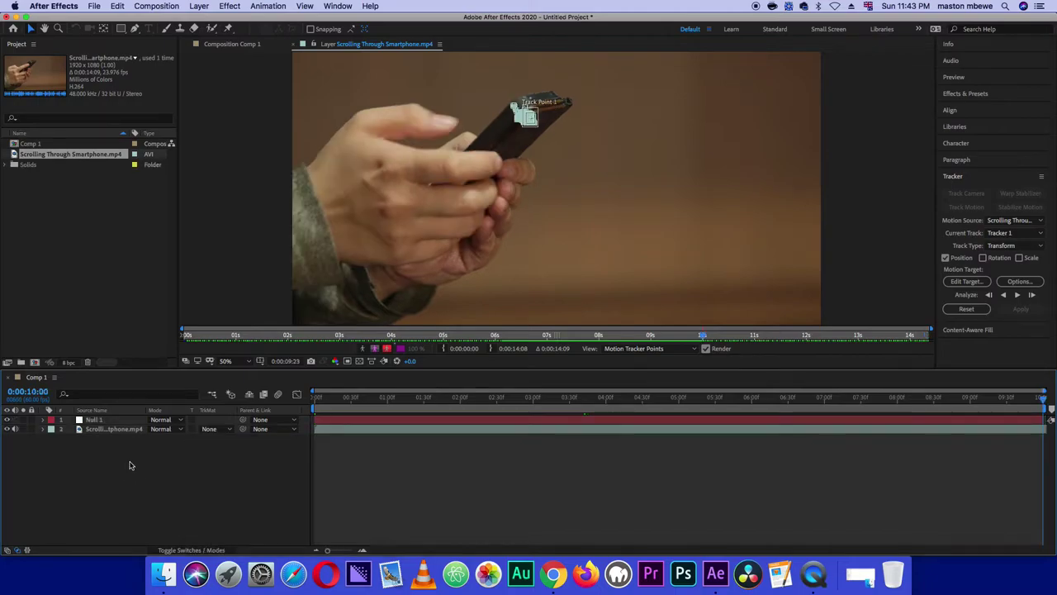
Set Null 1 as the motion target and apply the tracking data to it in the X and Y dimensions
{"action": "left_click", "coordinate": [968, 283]}
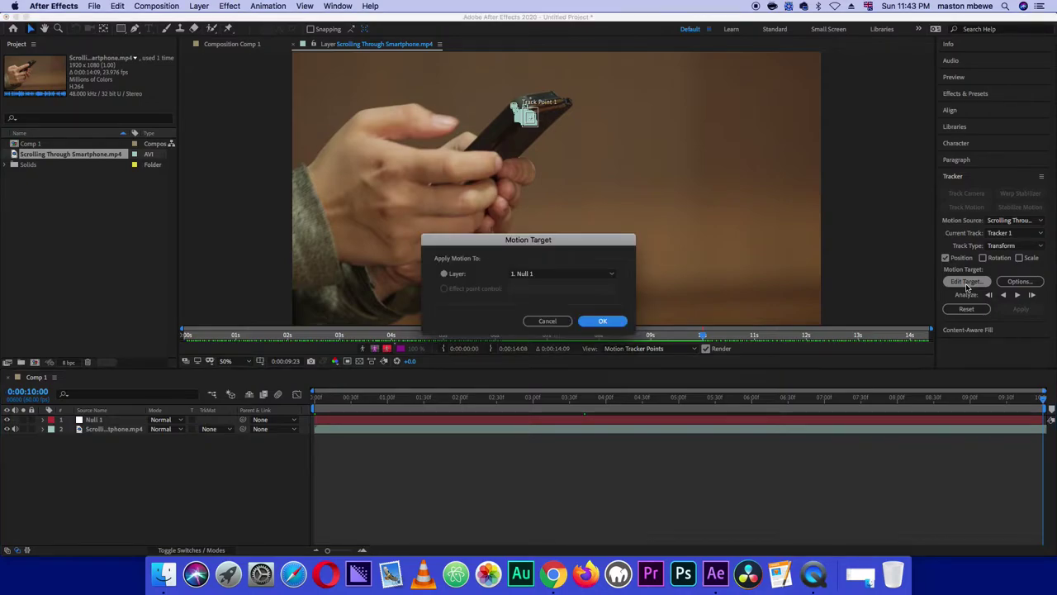
{"action": "left_click", "coordinate": [613, 325]}
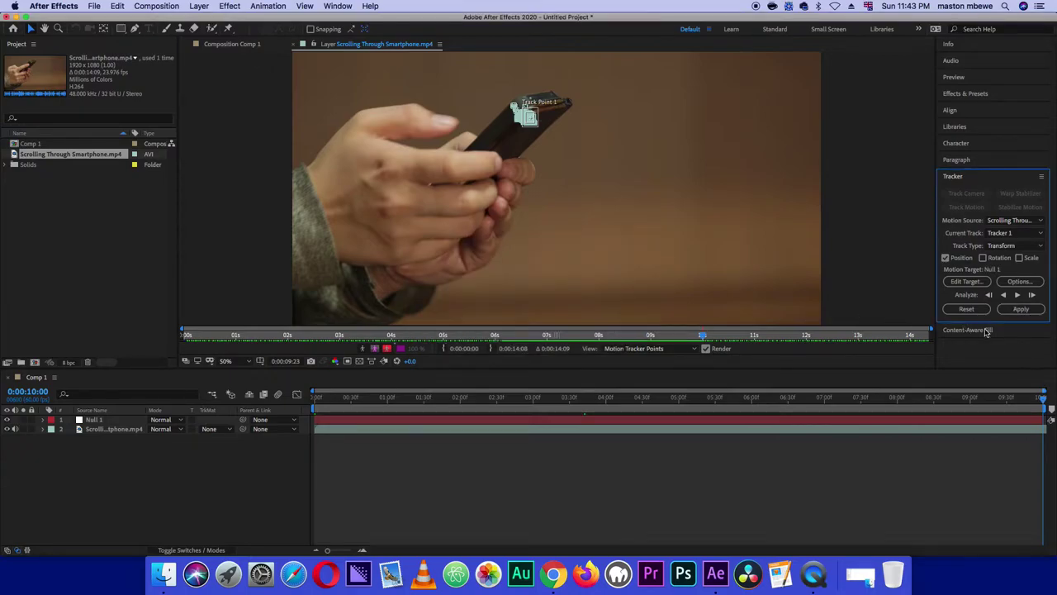
{"action": "left_click", "coordinate": [1023, 312]}
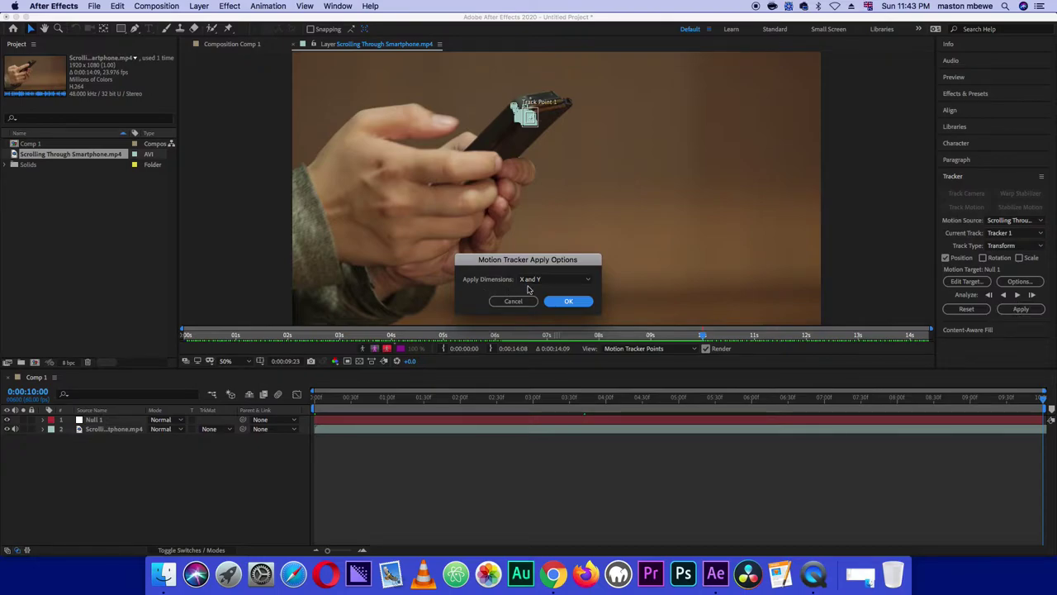
{"action": "left_click", "coordinate": [570, 301]}
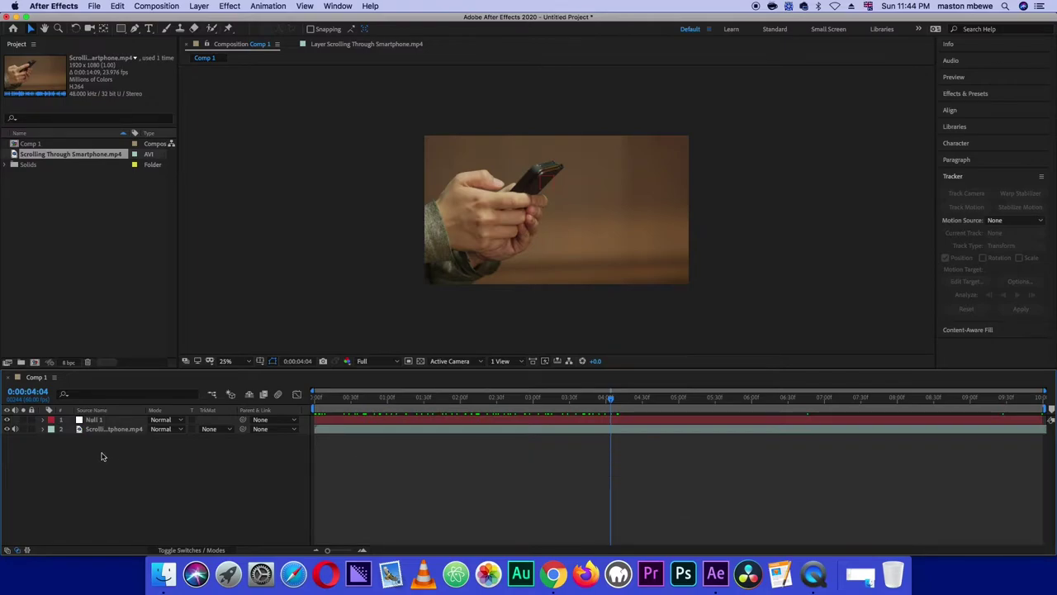
Draw a short diagonal line from the phone's lower edge with the Pen tool and set the shape's fill to none
{"action": "left_click", "coordinate": [135, 29]}
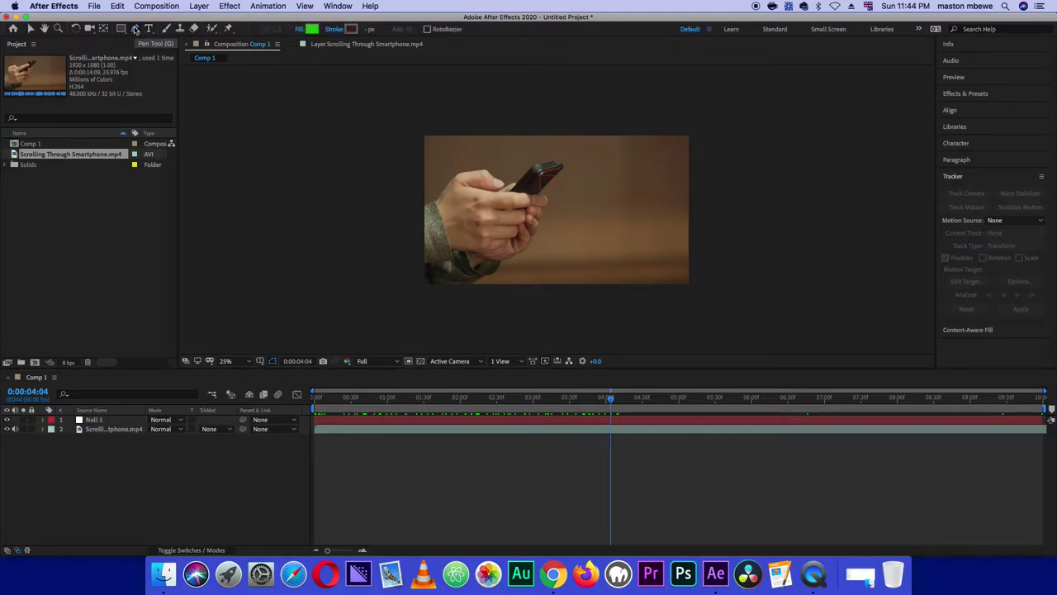
{"action": "left_click", "coordinate": [549, 187]}
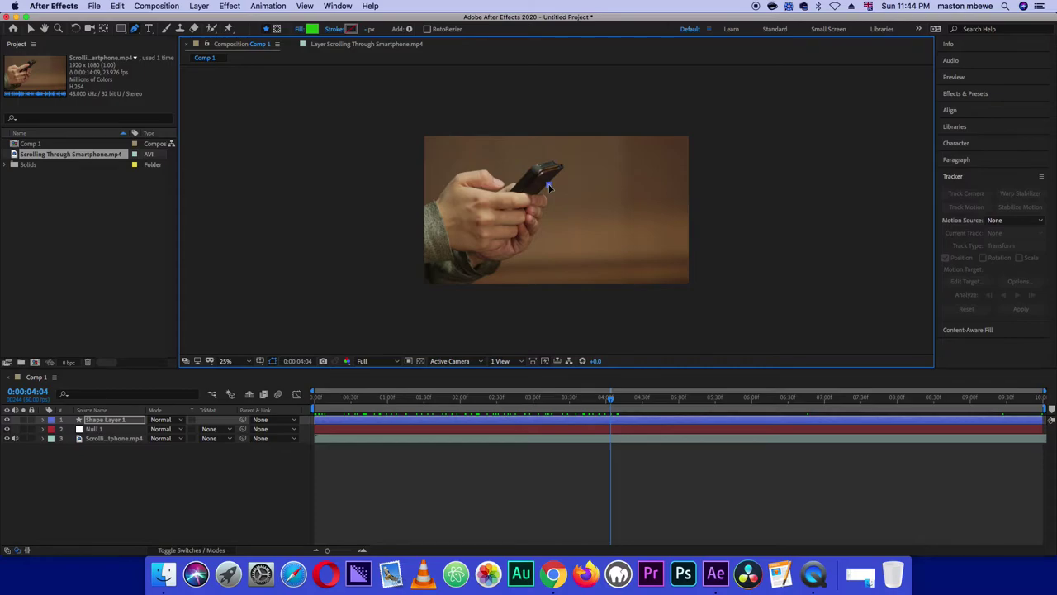
{"action": "left_click", "coordinate": [576, 217]}
{"action": "left_click", "coordinate": [301, 32]}
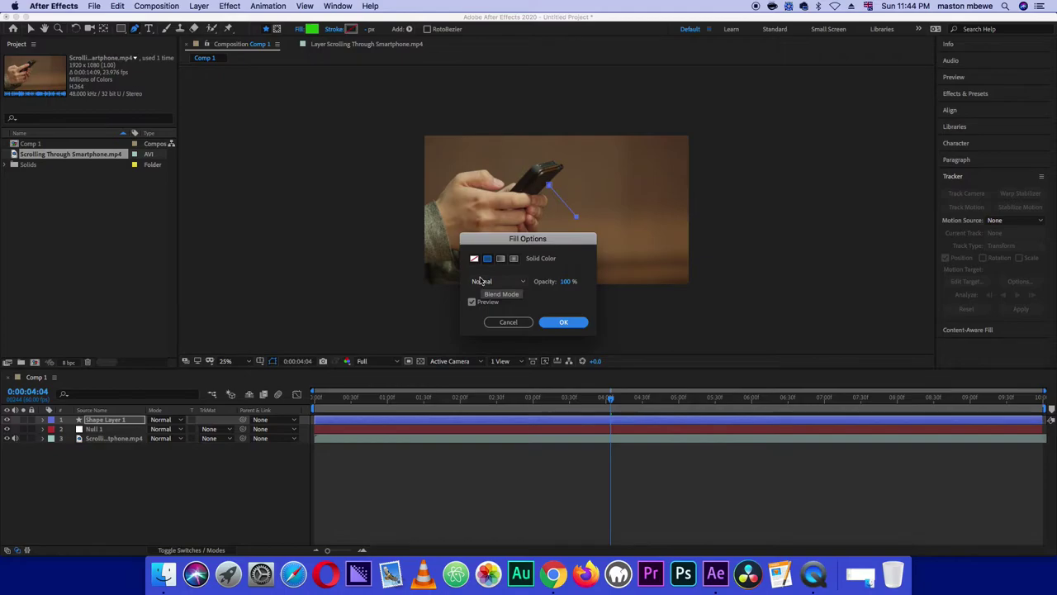
{"action": "left_click", "coordinate": [474, 259]}
{"action": "left_click", "coordinate": [558, 323]}
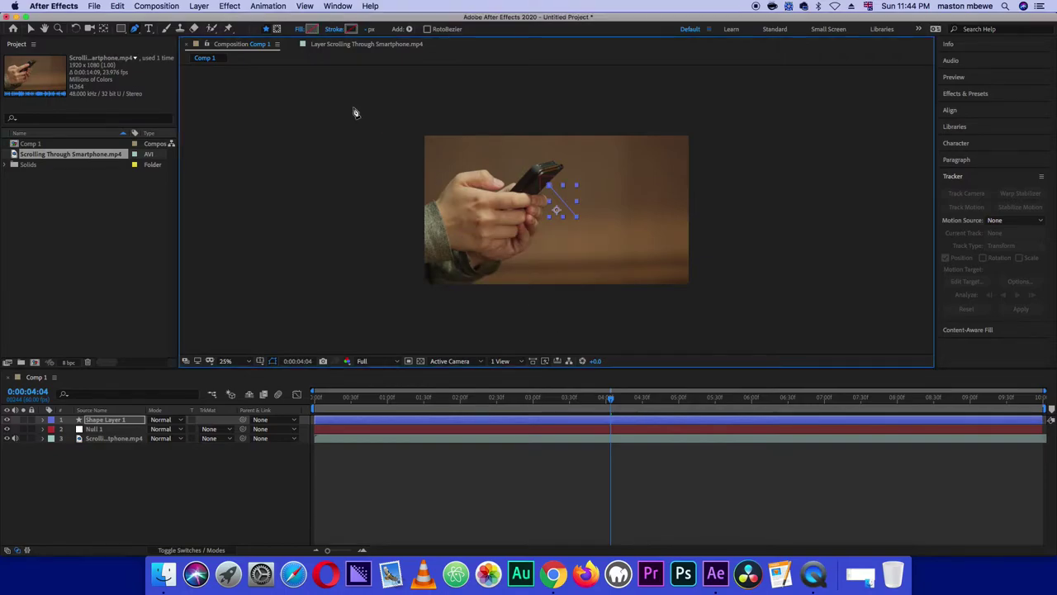
Set the shape's stroke colour to white, FFFFFF
{"action": "left_click", "coordinate": [352, 29]}
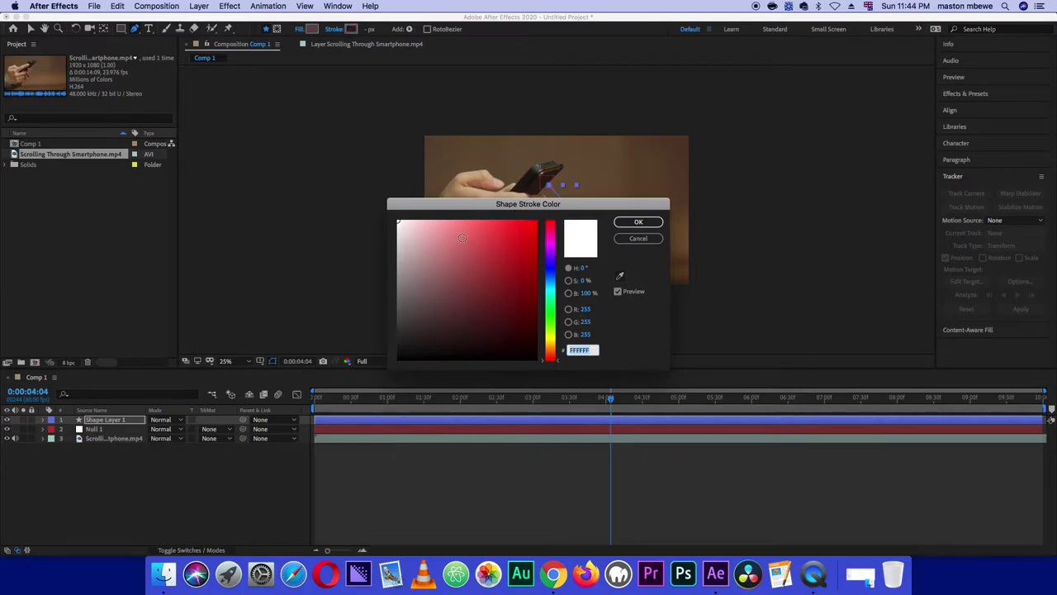
{"action": "left_click_drag", "start_coordinate": [418, 239], "coordinate": [378, 212]}
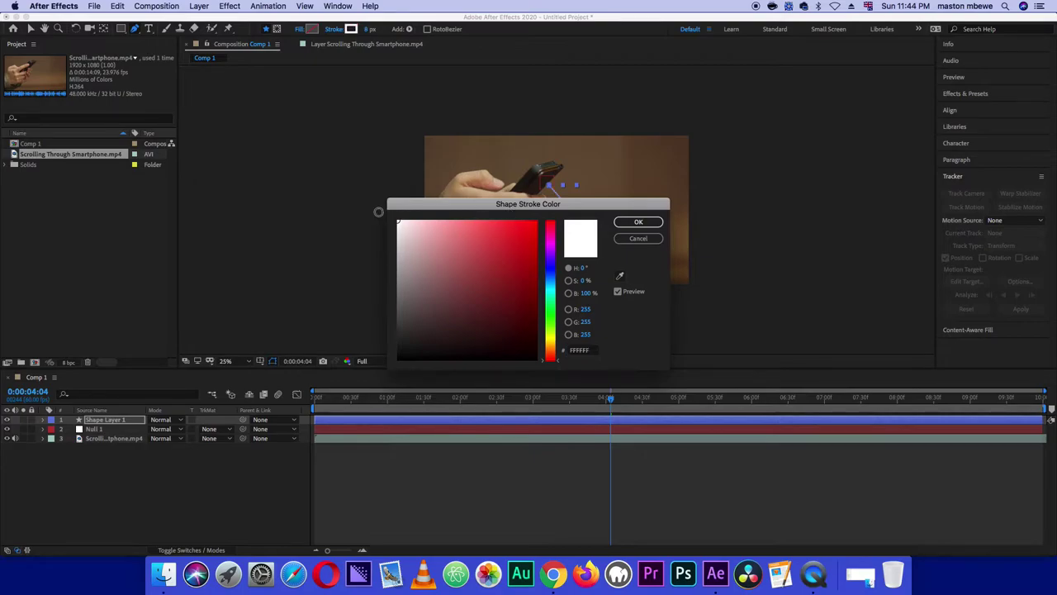
{"action": "left_click", "coordinate": [637, 221]}
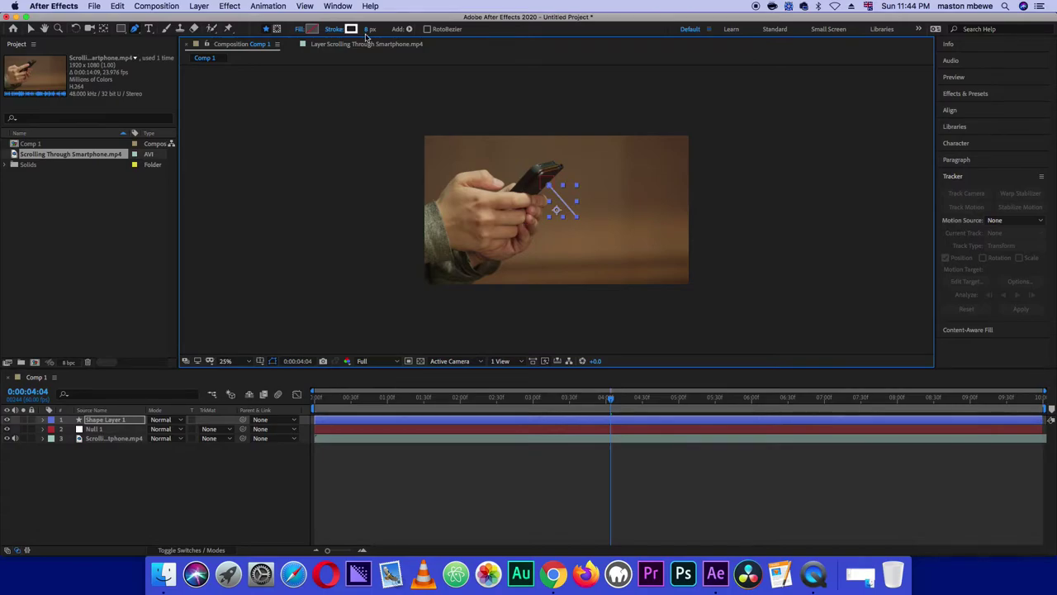
Undo the drawn line, leaving Shape Layer 1 empty
{"action": "left_click", "coordinate": [577, 237]}
{"action": "key", "text": "super+z"}
{"action": "key", "text": "super+z"}
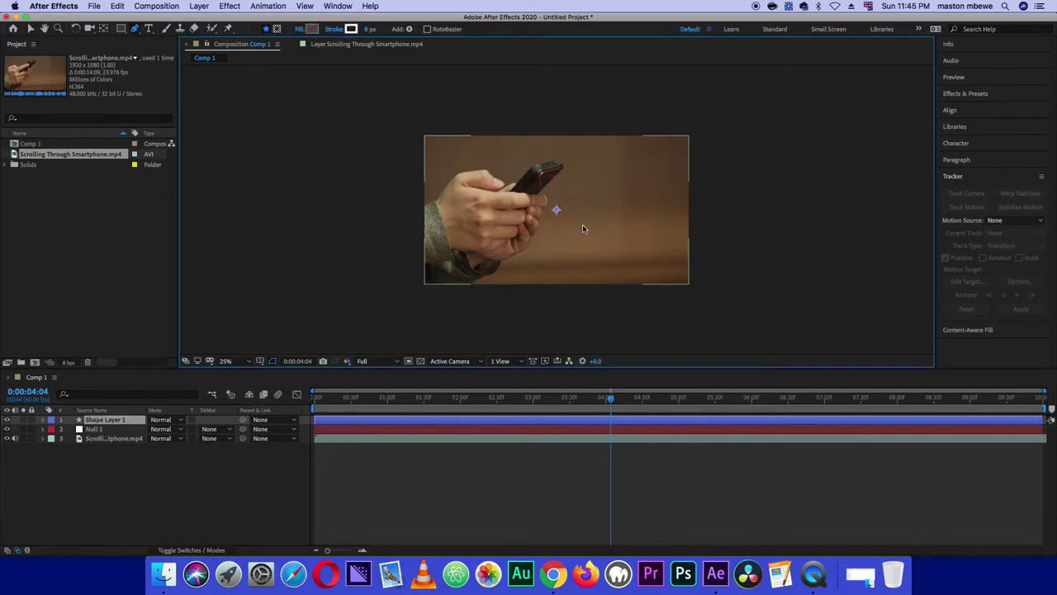
Draw a callout on Shape Layer 1 with the Pen tool: a leader line from the phone's edge joined to a rectangle beside it
{"action": "left_click", "coordinate": [549, 181]}
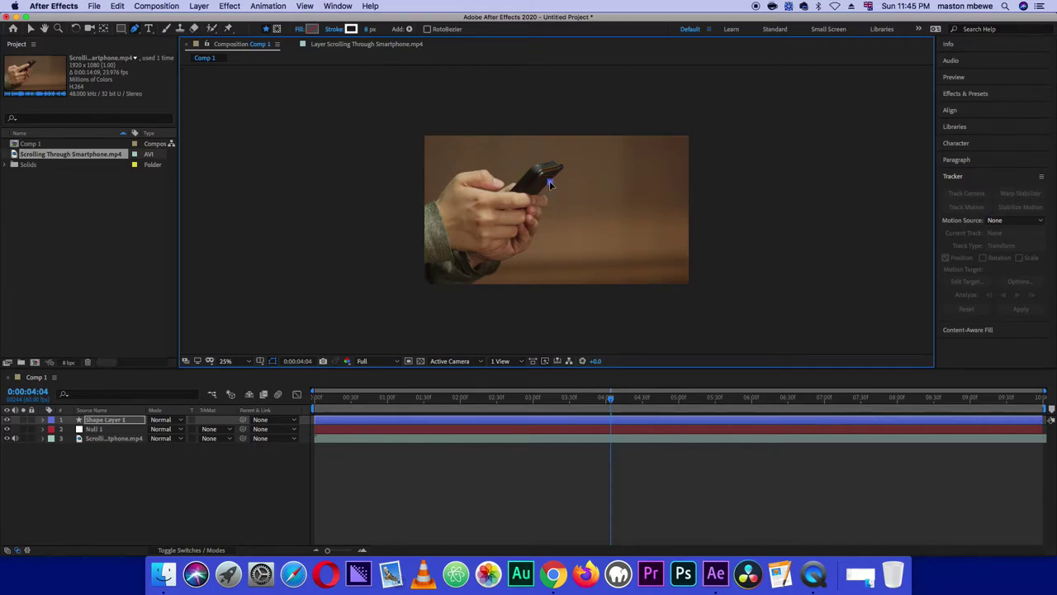
{"action": "left_click", "coordinate": [570, 218]}
{"action": "left_click", "coordinate": [571, 244]}
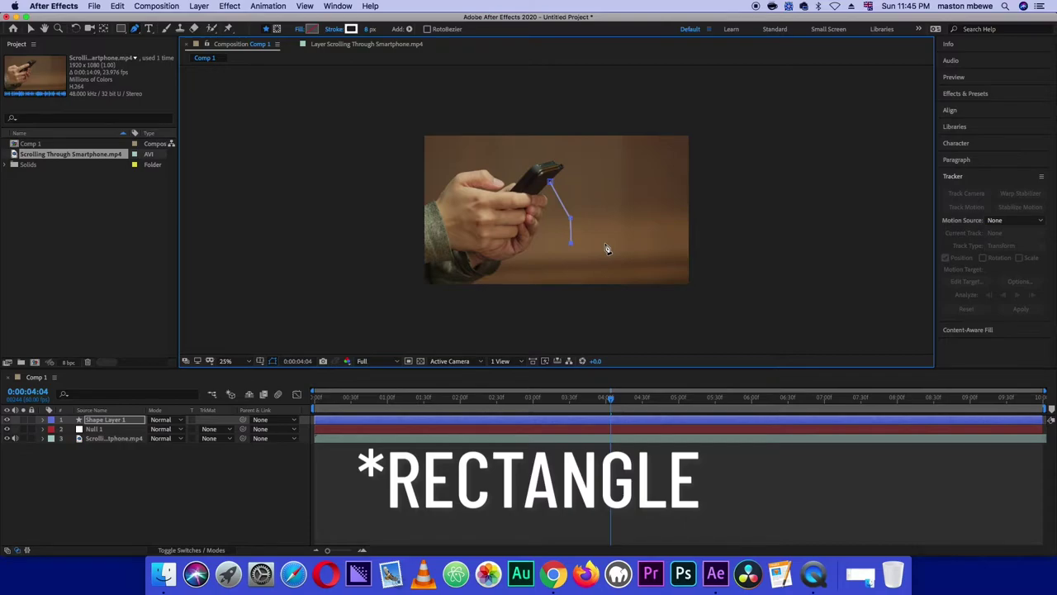
{"action": "key", "text": "super+z"}
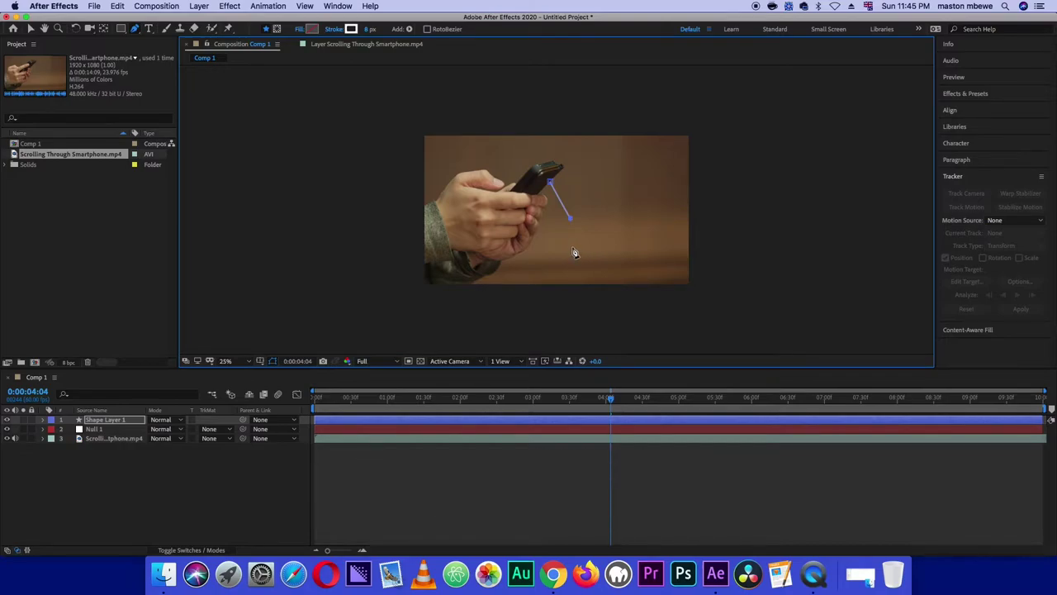
{"action": "left_click", "coordinate": [570, 242]}
{"action": "left_click", "coordinate": [644, 242]}
{"action": "left_click", "coordinate": [645, 199]}
{"action": "left_click", "coordinate": [570, 198]}
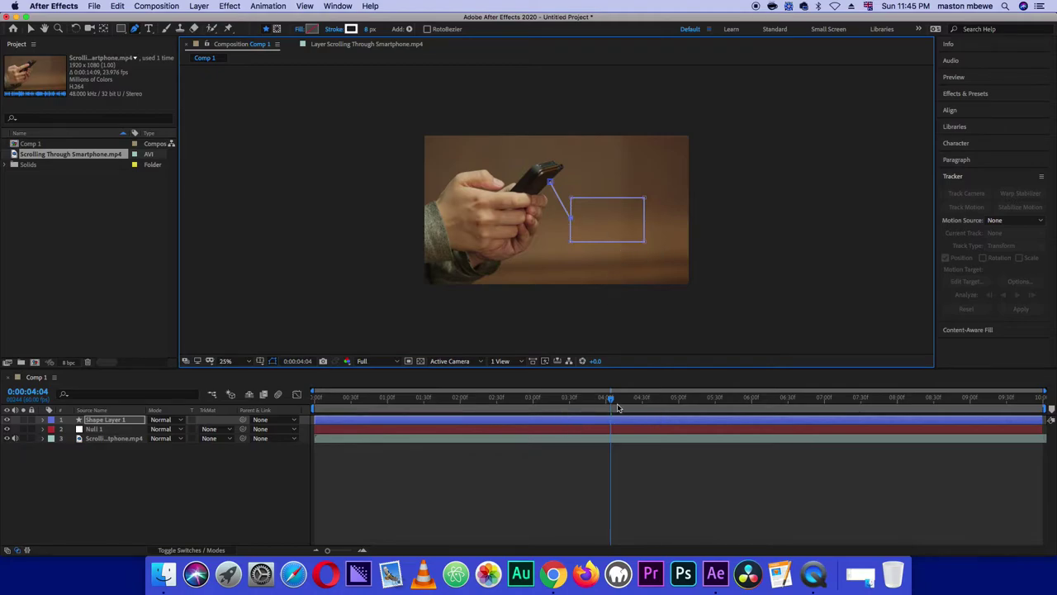
Preview the composition from the start with the callout and park the current time at 0:00:00:44
{"action": "left_click_drag", "start_coordinate": [615, 403], "coordinate": [314, 404]}
{"action": "left_click", "coordinate": [374, 454]}
{"action": "key", "text": "space"}
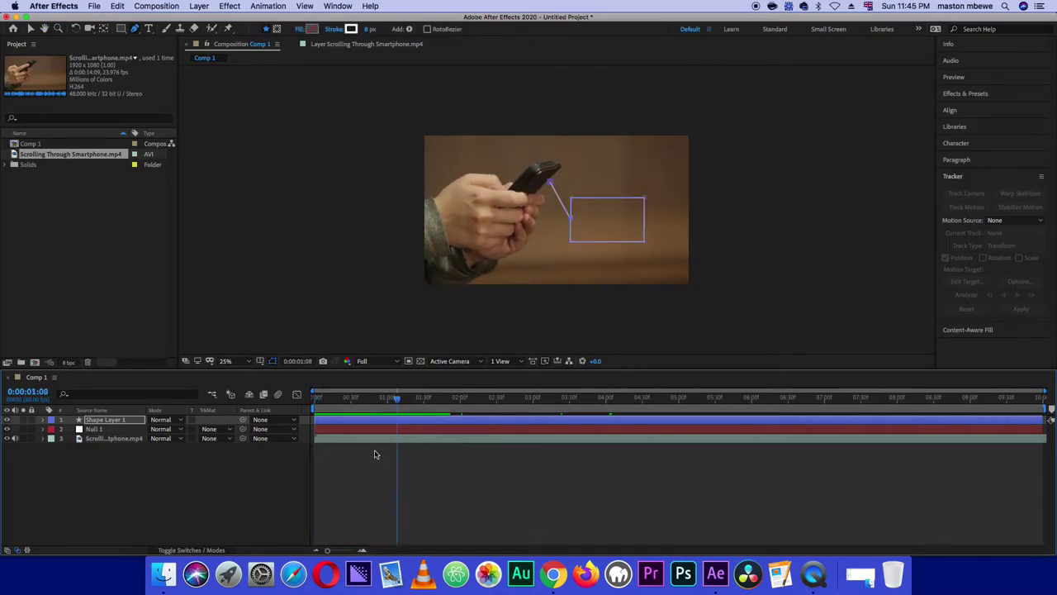
{"action": "left_click_drag", "start_coordinate": [397, 398], "coordinate": [368, 403]}
Examine the callout's vertex where the leader line meets the rectangle, leaving all layers deselected
{"action": "left_click", "coordinate": [602, 234]}
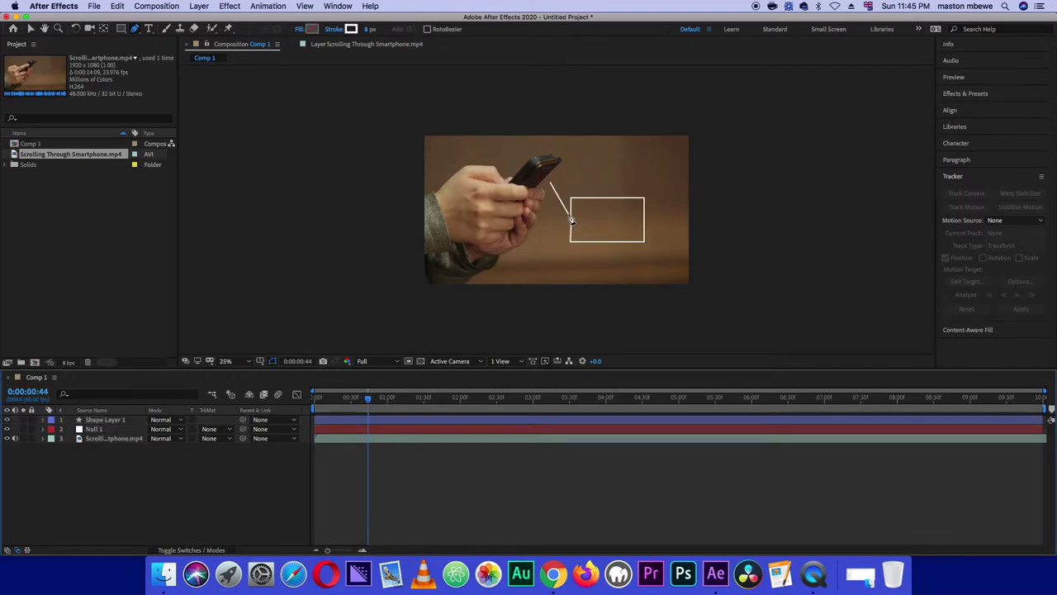
{"action": "left_click", "coordinate": [574, 223]}
{"action": "left_click", "coordinate": [388, 423]}
{"action": "left_click", "coordinate": [572, 220]}
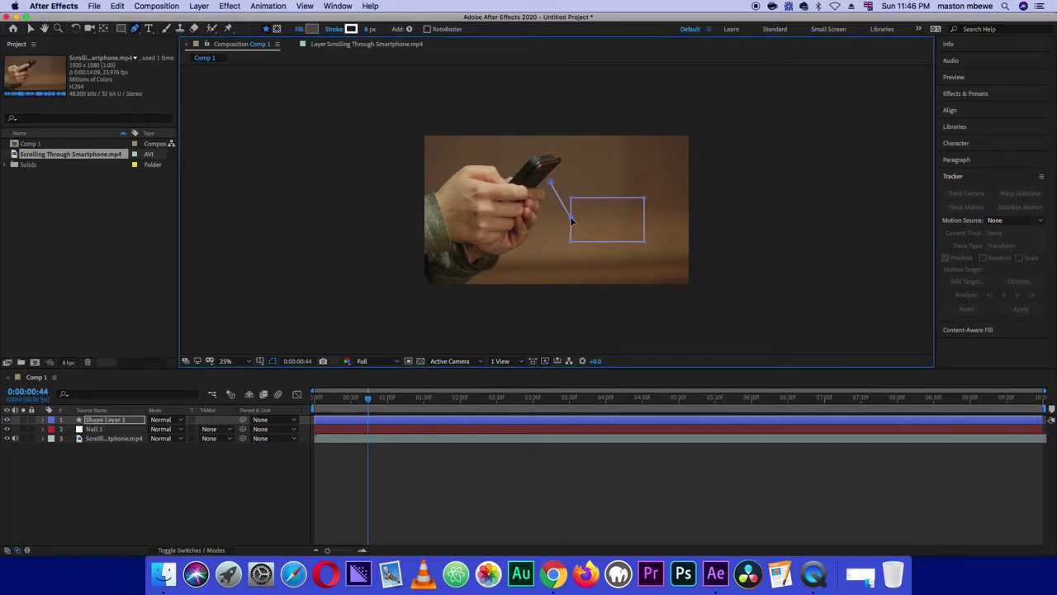
{"action": "left_click", "coordinate": [240, 510]}
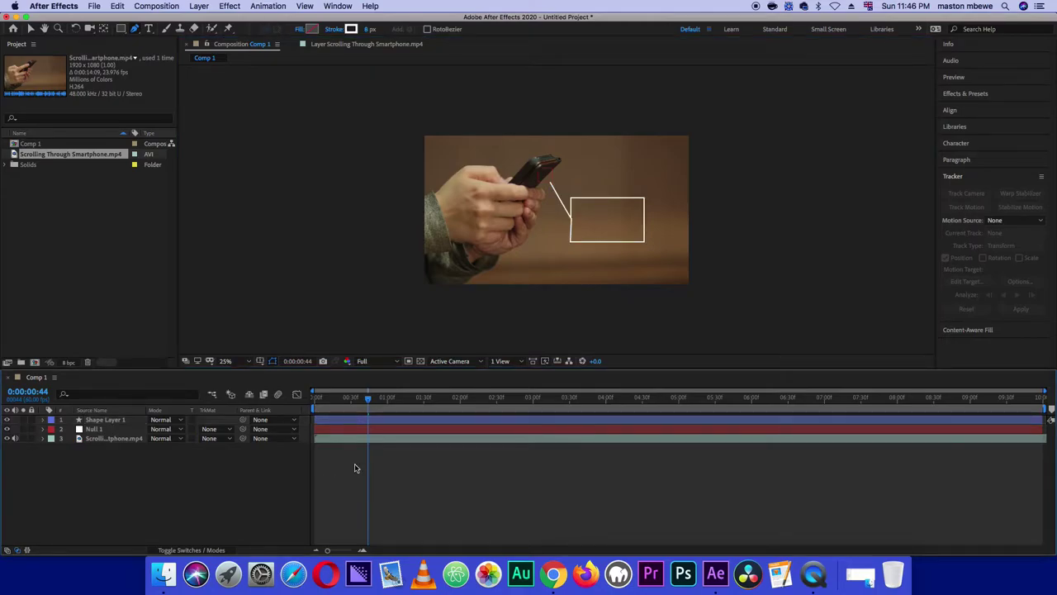
{"action": "left_click", "coordinate": [356, 422]}
{"action": "left_click", "coordinate": [357, 421]}
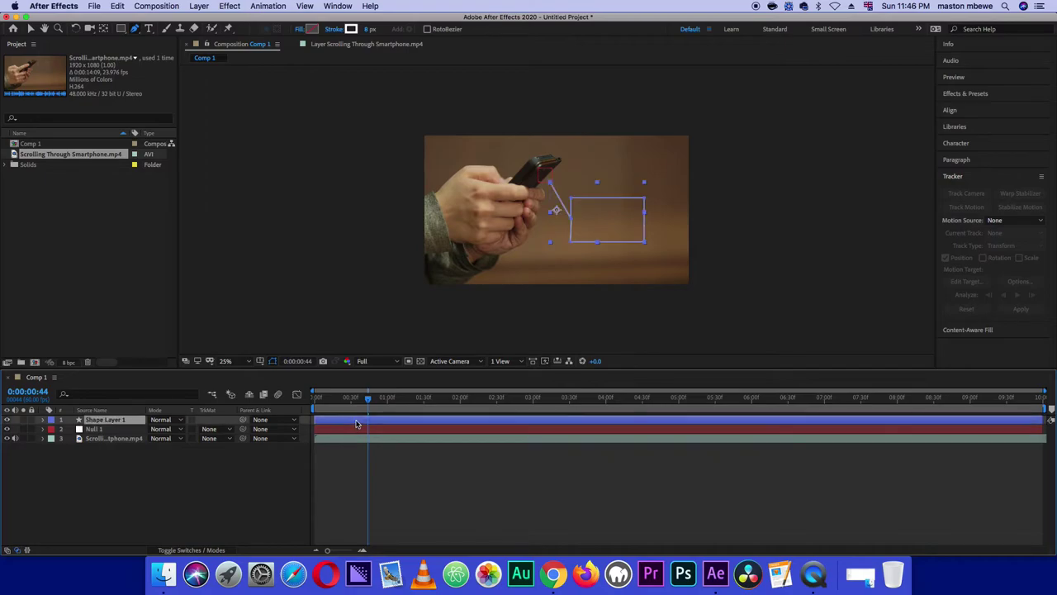
{"action": "left_click", "coordinate": [572, 222]}
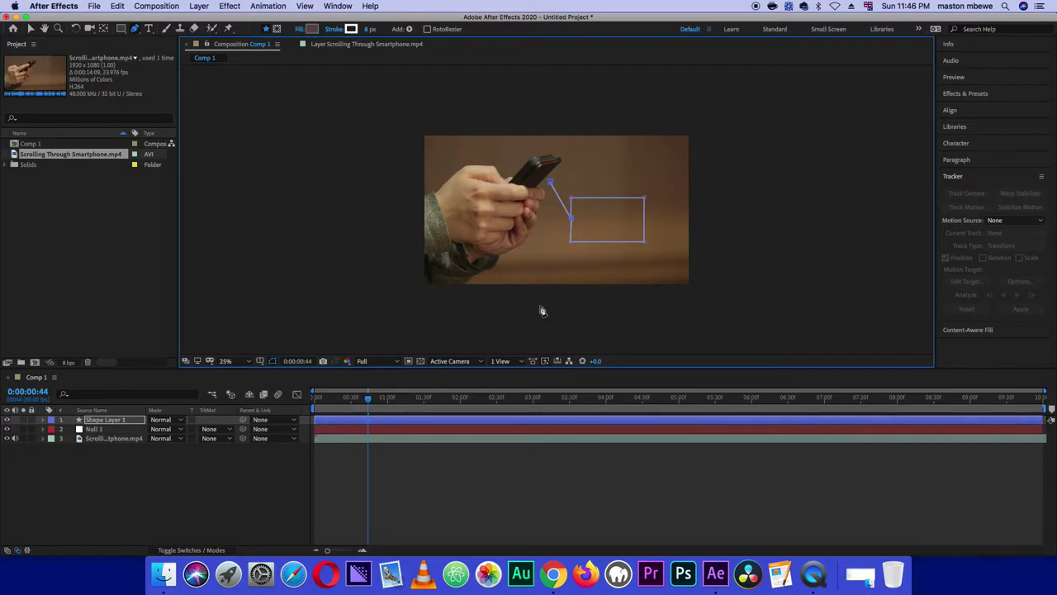
{"action": "left_click", "coordinate": [156, 482]}
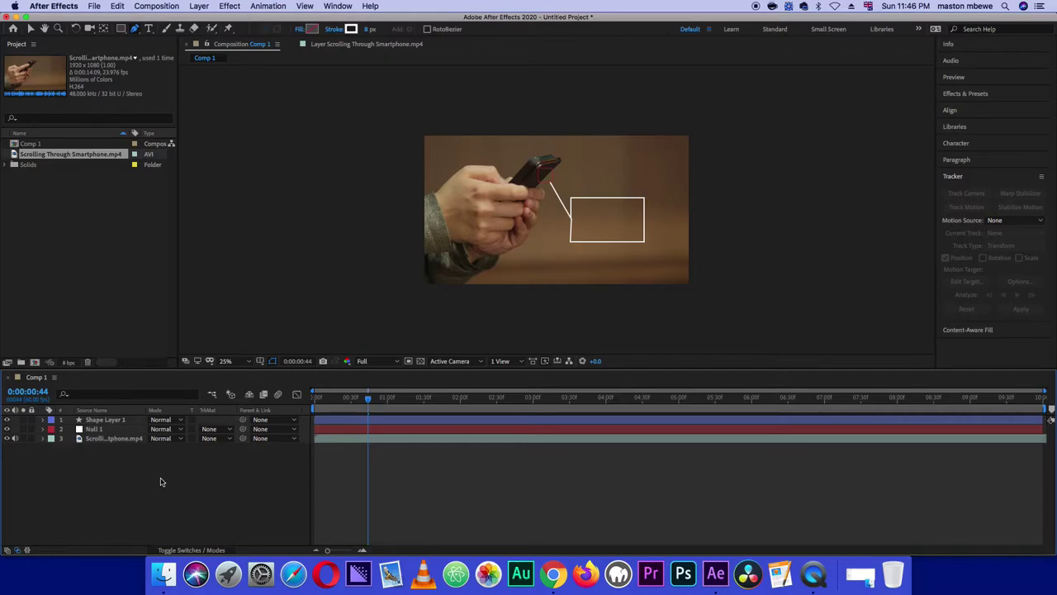
Add a text layer reading "CALL OUT" and place it inside the callout's rectangle
{"action": "key", "text": "super+alt+shift+t"}
{"action": "type", "text": "CALL OUT"}
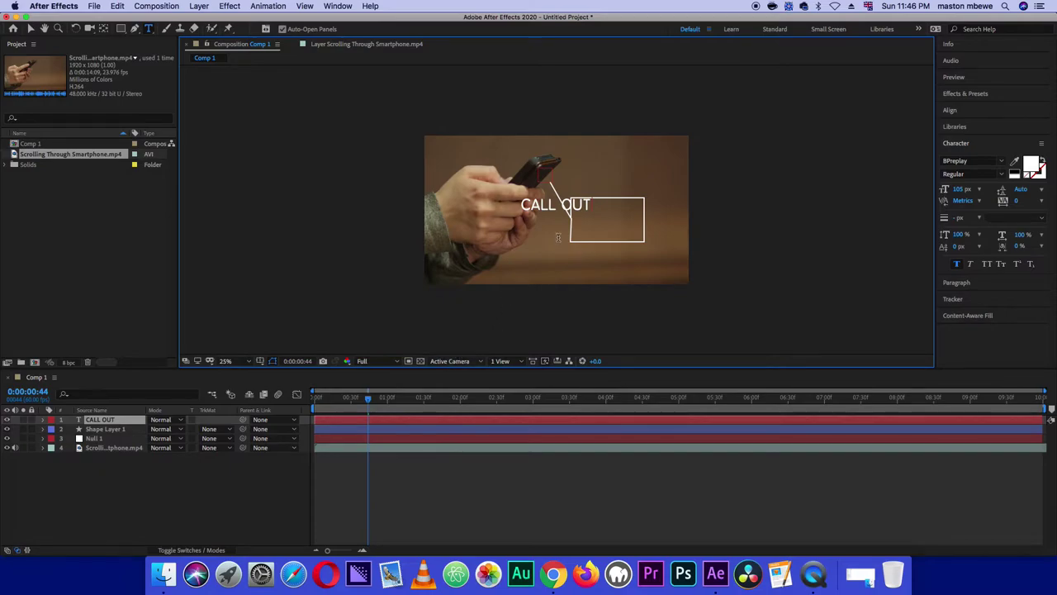
{"action": "left_click_drag", "start_coordinate": [593, 267], "coordinate": [646, 282]}
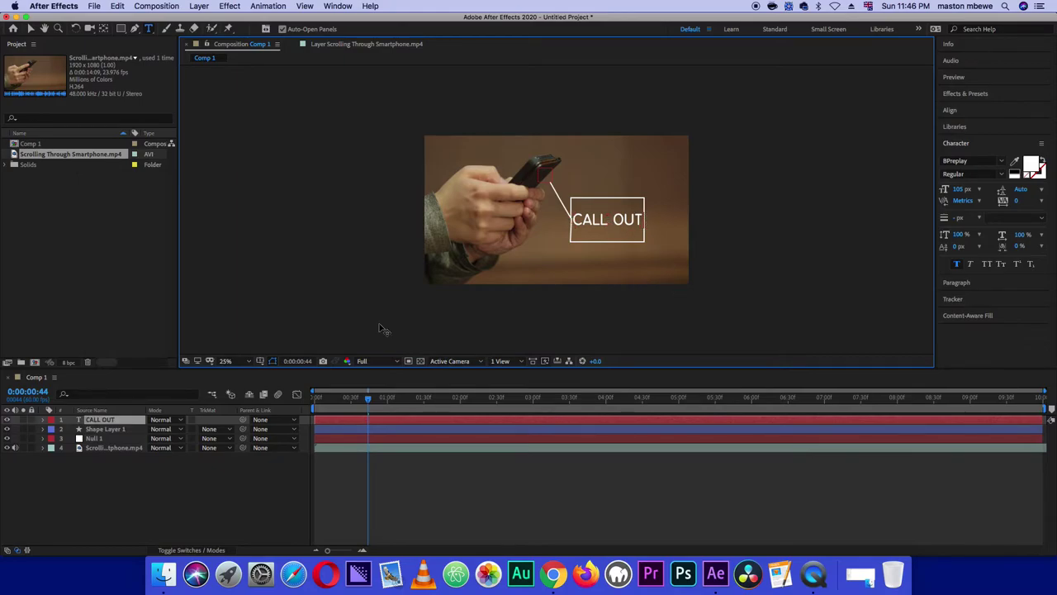
Stretch the callout shape slightly wider and centre the CALL OUT text inside its rectangle
{"action": "left_click", "coordinate": [118, 431]}
{"action": "left_click", "coordinate": [118, 432]}
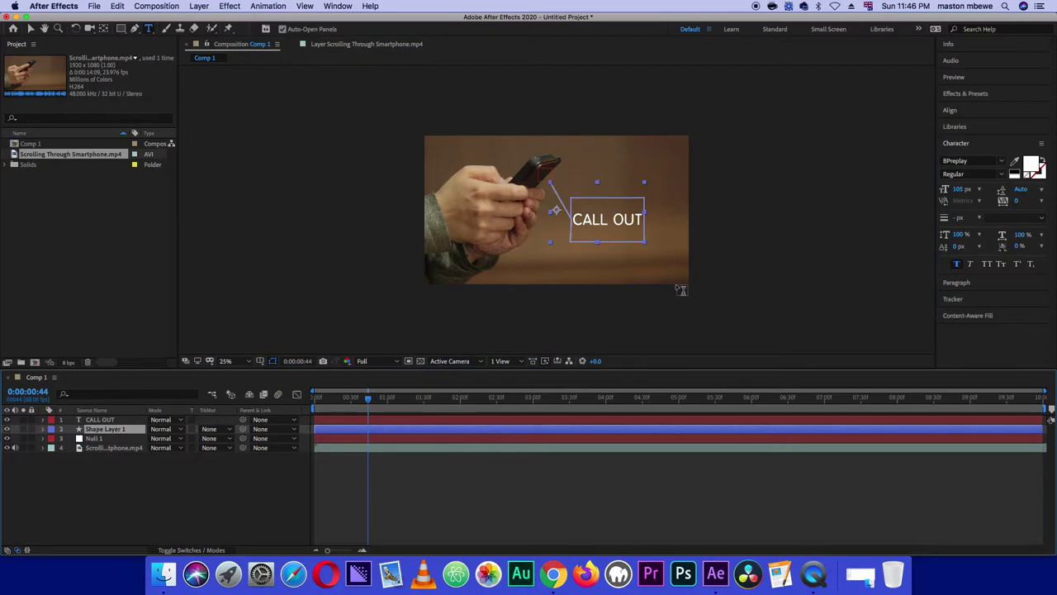
{"action": "left_click", "coordinate": [31, 29]}
{"action": "left_click_drag", "start_coordinate": [646, 183], "coordinate": [657, 185]}
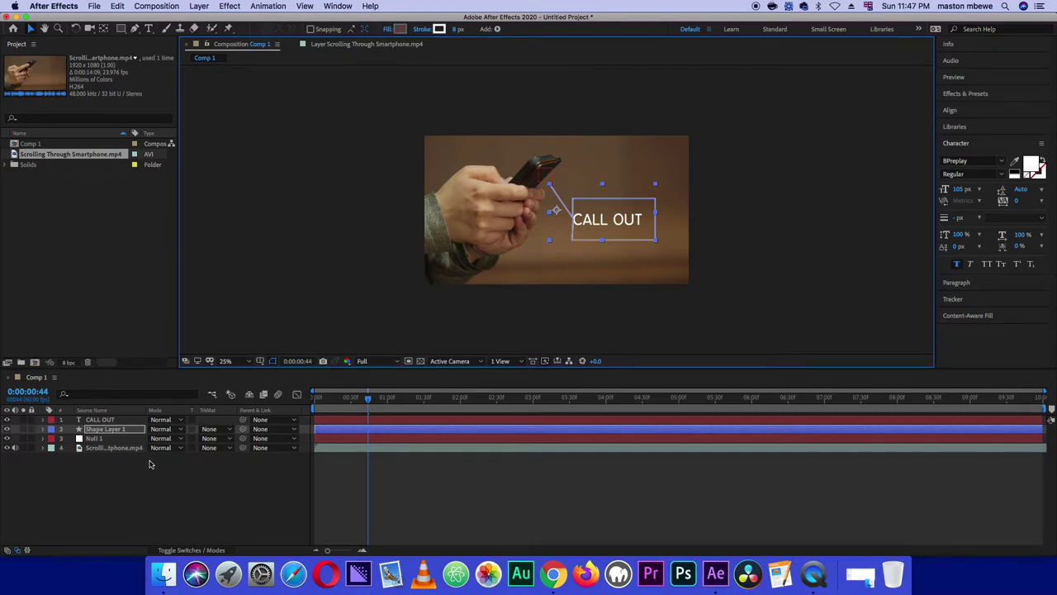
{"action": "left_click", "coordinate": [163, 490]}
{"action": "left_click", "coordinate": [577, 228]}
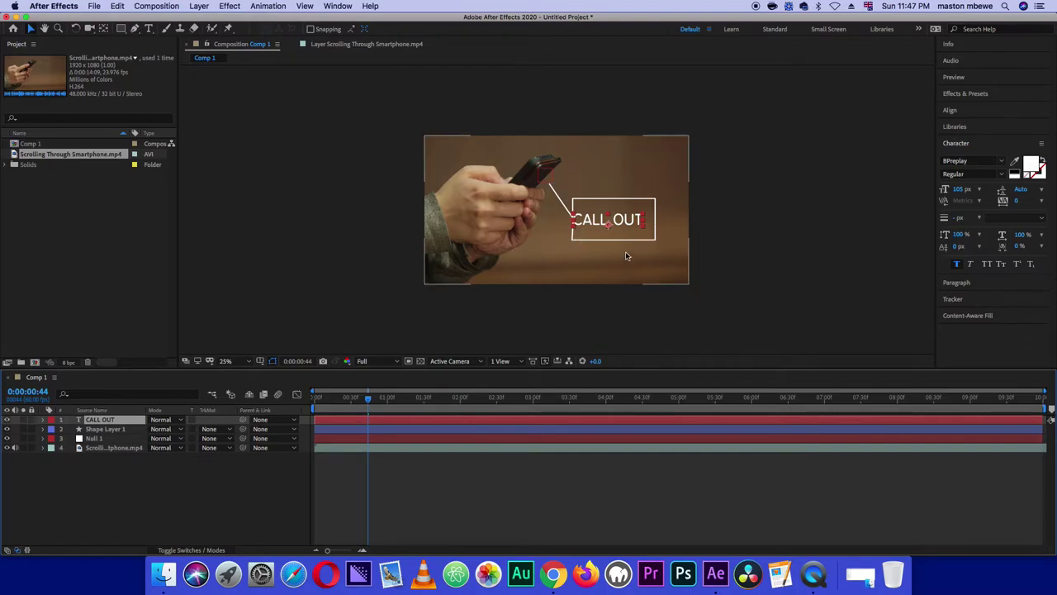
{"action": "left_click_drag", "start_coordinate": [625, 221], "coordinate": [631, 224]}
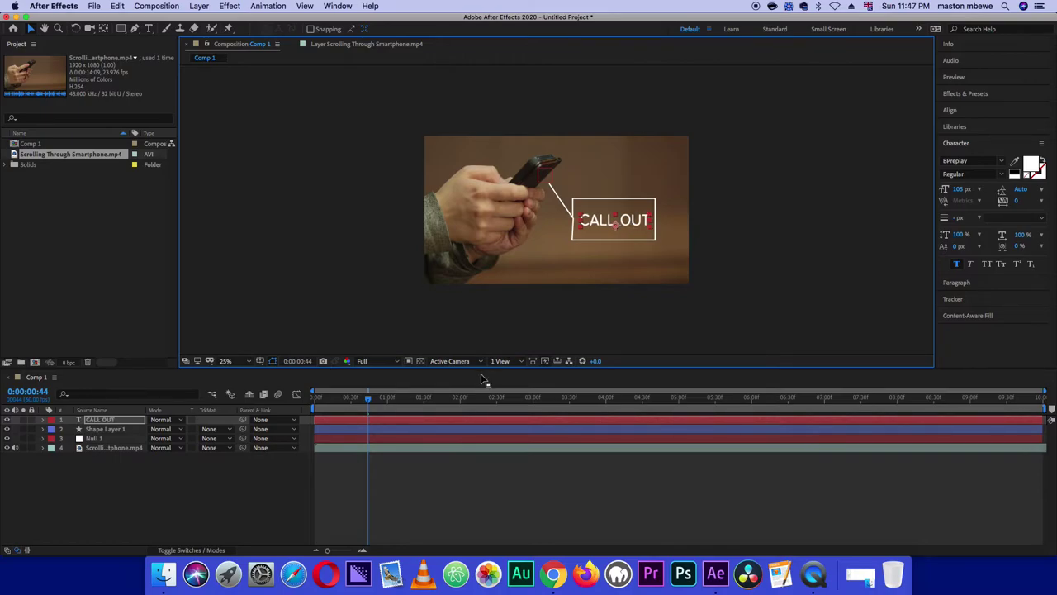
Preview the composition with the callout and text from the start, and return to the first frame
{"action": "left_click", "coordinate": [273, 499]}
{"action": "key", "text": "Home"}
{"action": "key", "text": "space"}
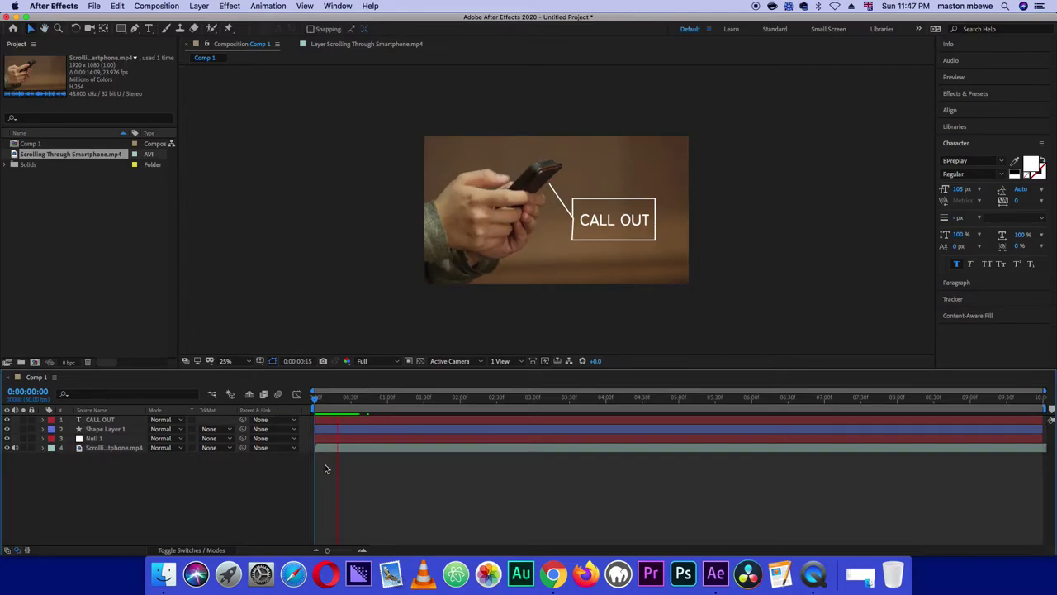
{"action": "key", "text": "space"}
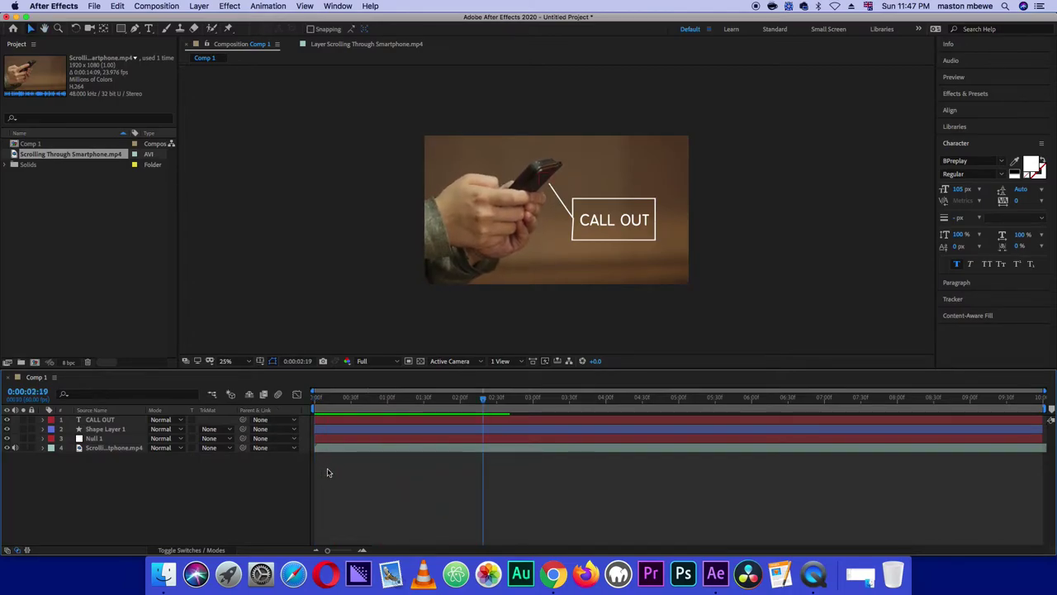
{"action": "key", "text": "Home"}
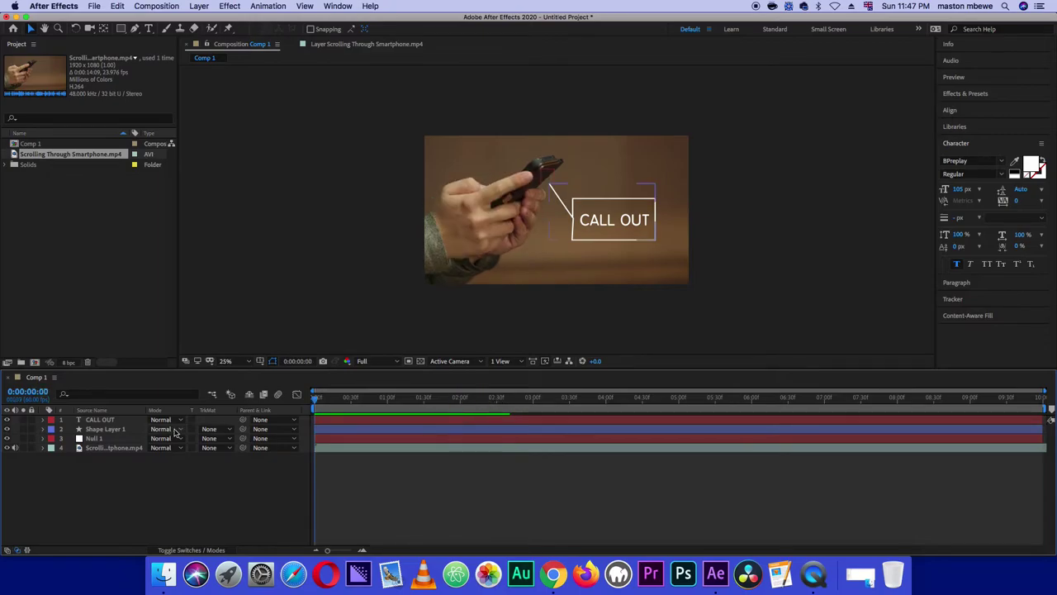
Move the current time to 0:00:00:30 and add Trim Paths to Shape Layer 1
{"action": "left_click", "coordinate": [105, 430]}
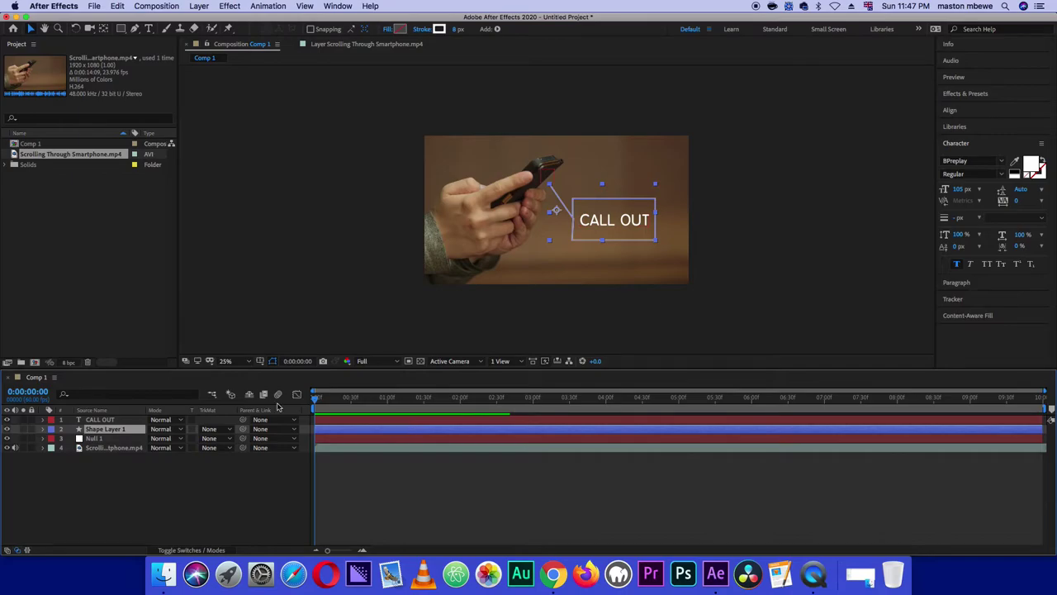
{"action": "mouse_move", "coordinate": [340, 400]}
{"action": "left_mouse_down"}
{"action": "mouse_move", "coordinate": [369, 401]}
{"action": "mouse_move", "coordinate": [351, 402]}
{"action": "left_mouse_up"}
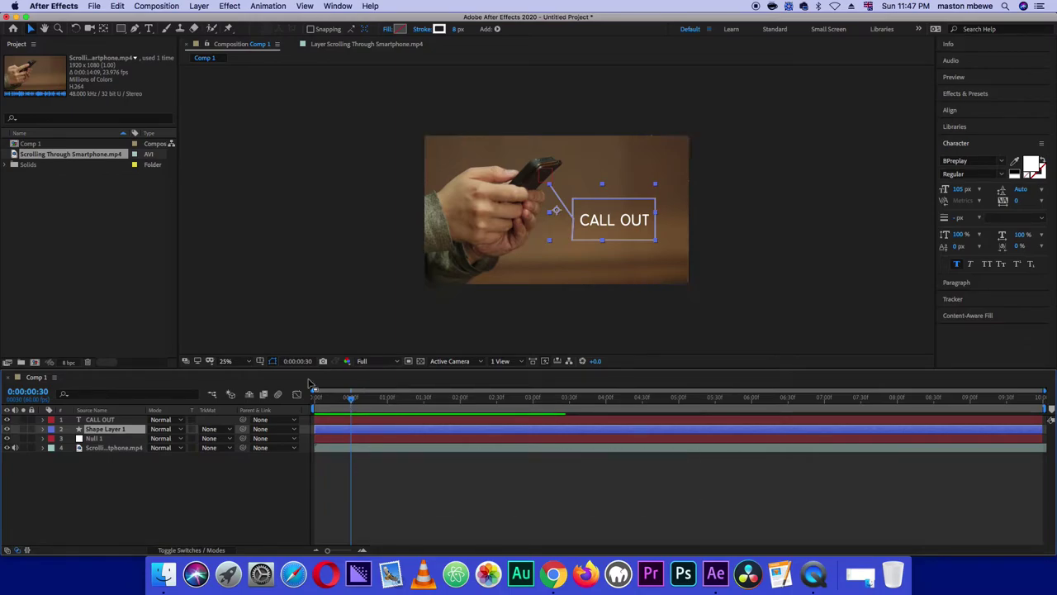
{"action": "left_click", "coordinate": [44, 429]}
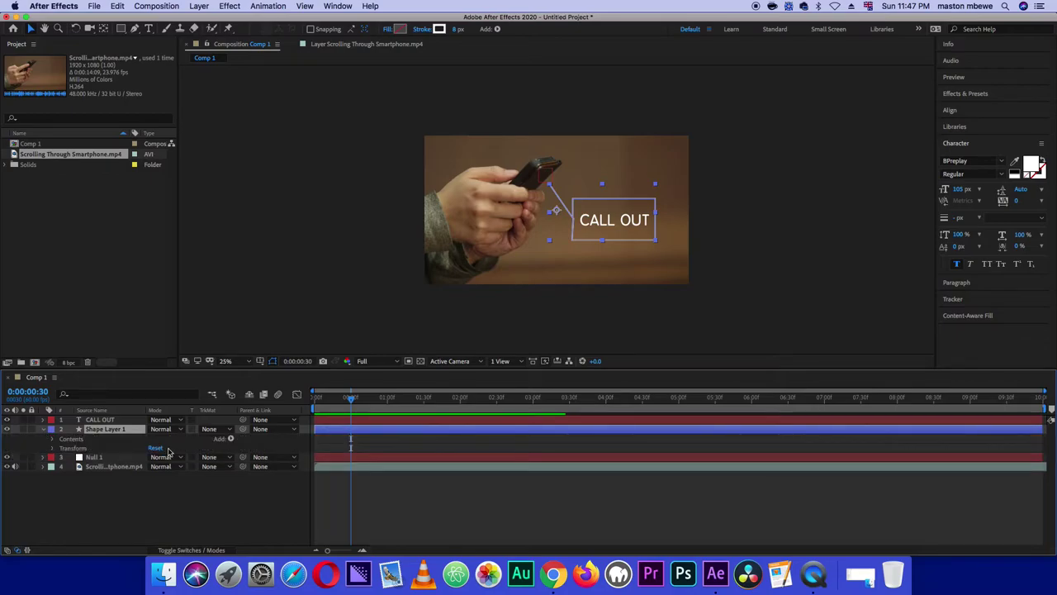
{"action": "left_click", "coordinate": [232, 441]}
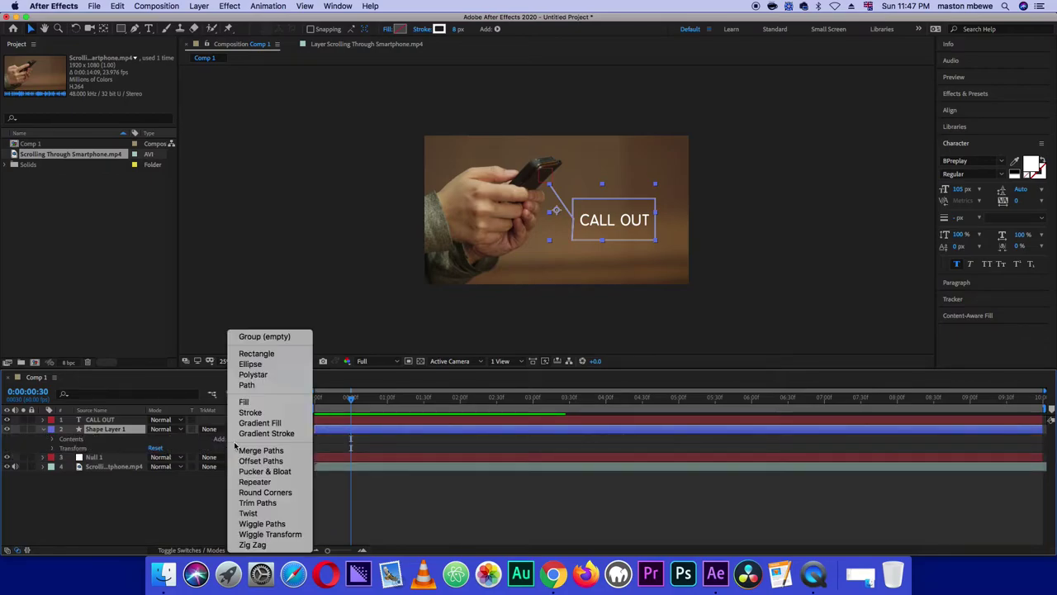
{"action": "left_click", "coordinate": [258, 503]}
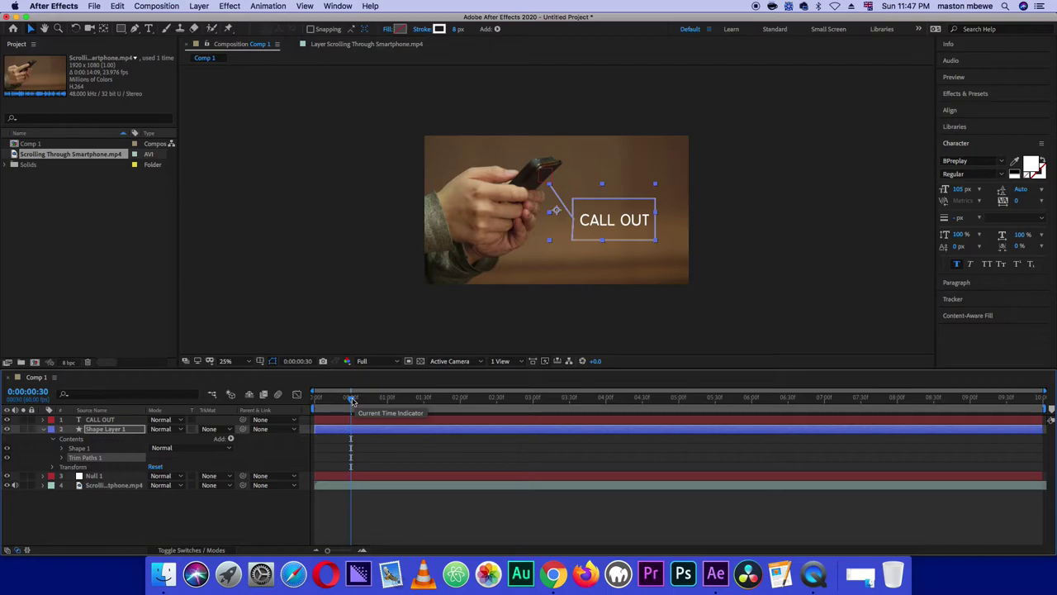
Keyframe the Trim Paths End value from 0% at 0:00:00:30 to 100% at 0:00:01:06
{"action": "left_click", "coordinate": [62, 458]}
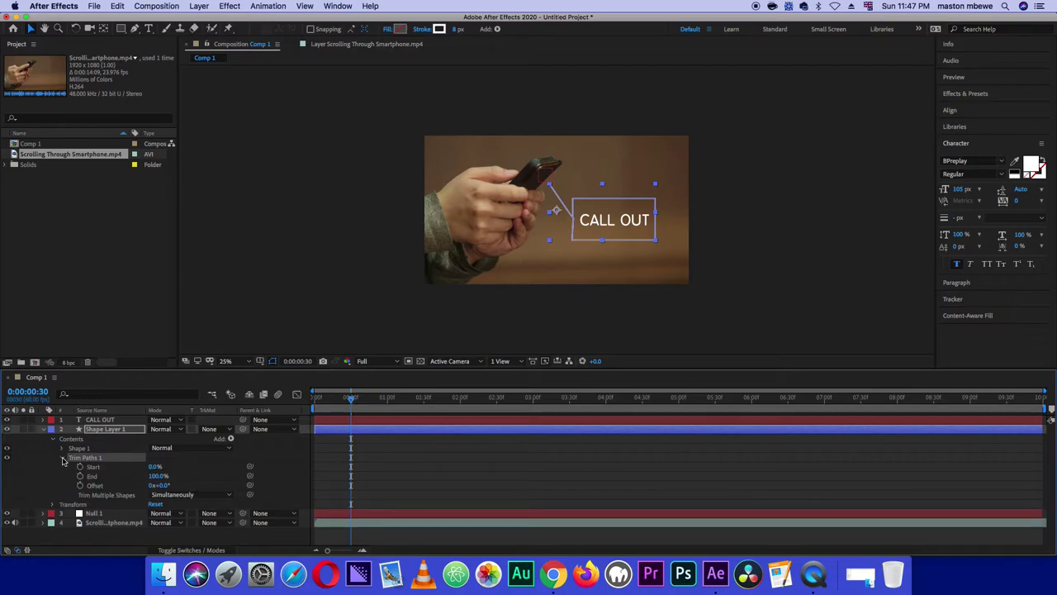
{"action": "left_click", "coordinate": [156, 475]}
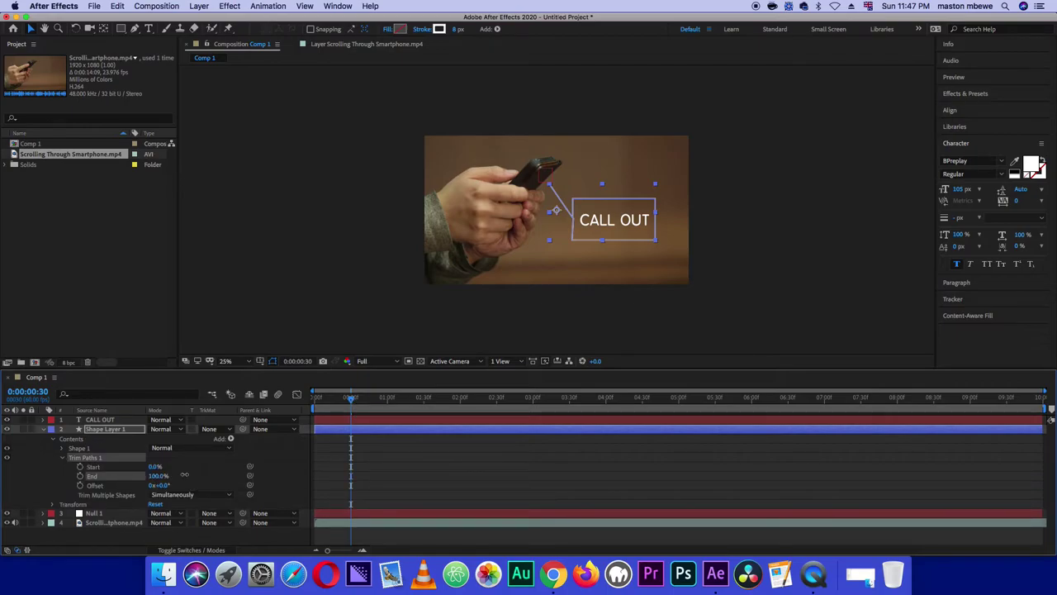
{"action": "type", "text": "0"}
{"action": "key", "text": "Return"}
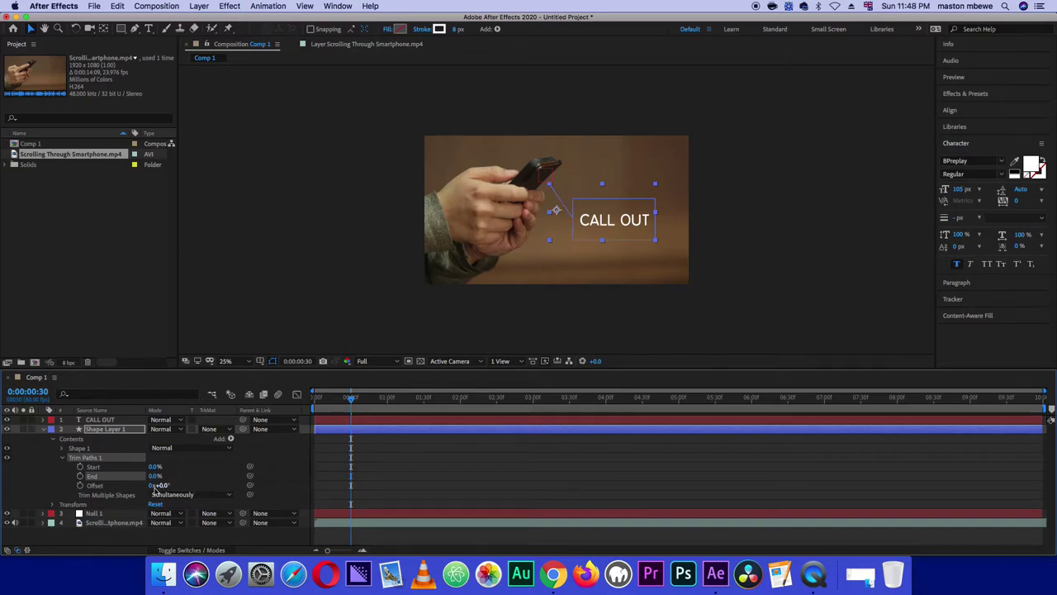
{"action": "left_click", "coordinate": [81, 475]}
{"action": "left_click_drag", "start_coordinate": [353, 400], "coordinate": [395, 409]}
{"action": "left_click_drag", "start_coordinate": [154, 477], "coordinate": [261, 468]}
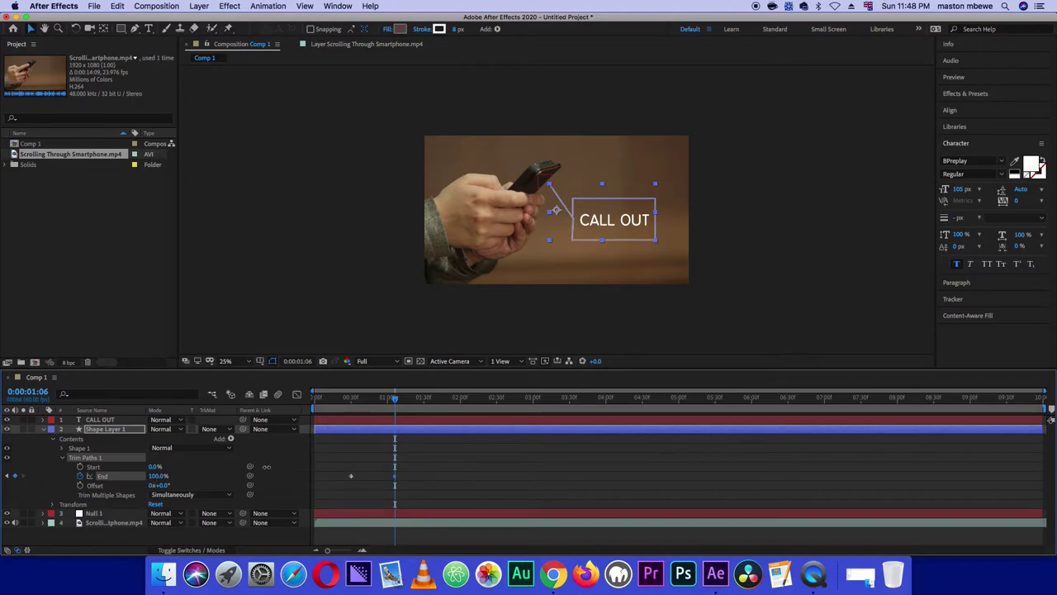
Preview the callout's line-drawing animation from the first frame
{"action": "left_click_drag", "start_coordinate": [399, 402], "coordinate": [315, 402]}
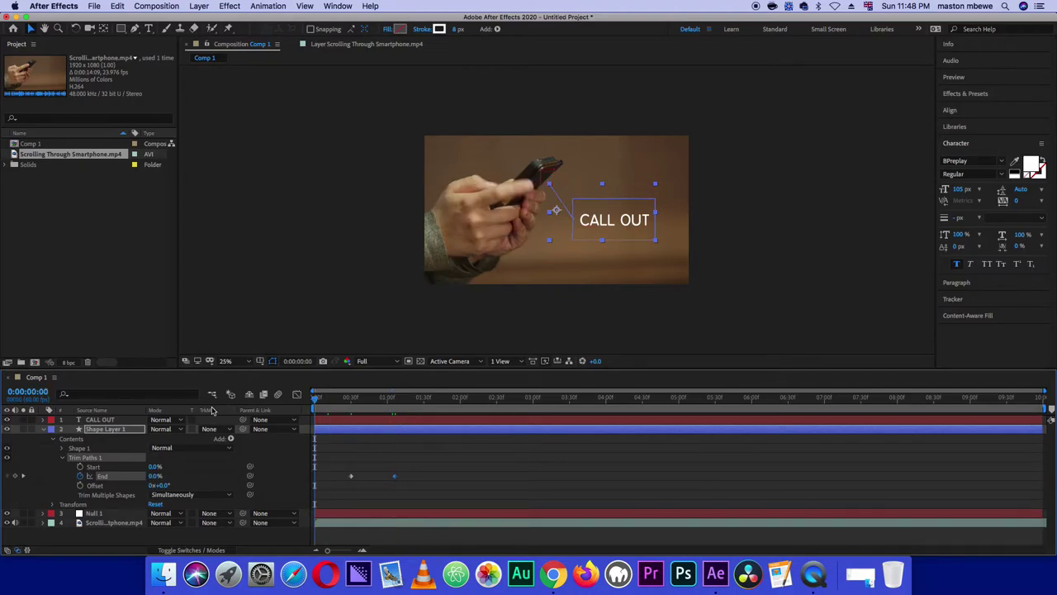
{"action": "key", "text": "space"}
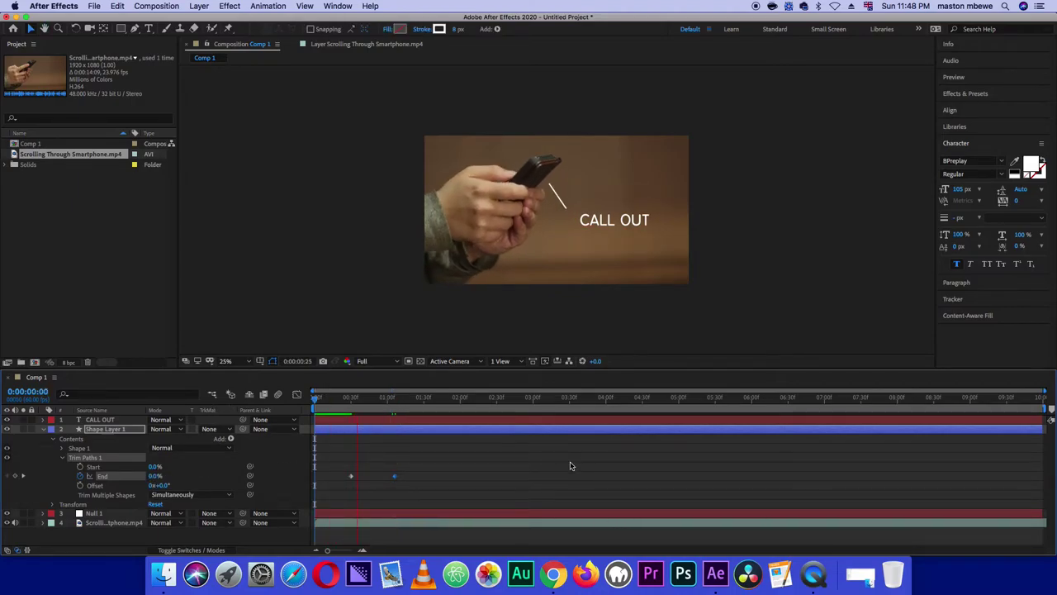
{"action": "key", "text": "space"}
{"action": "key", "text": "space"}
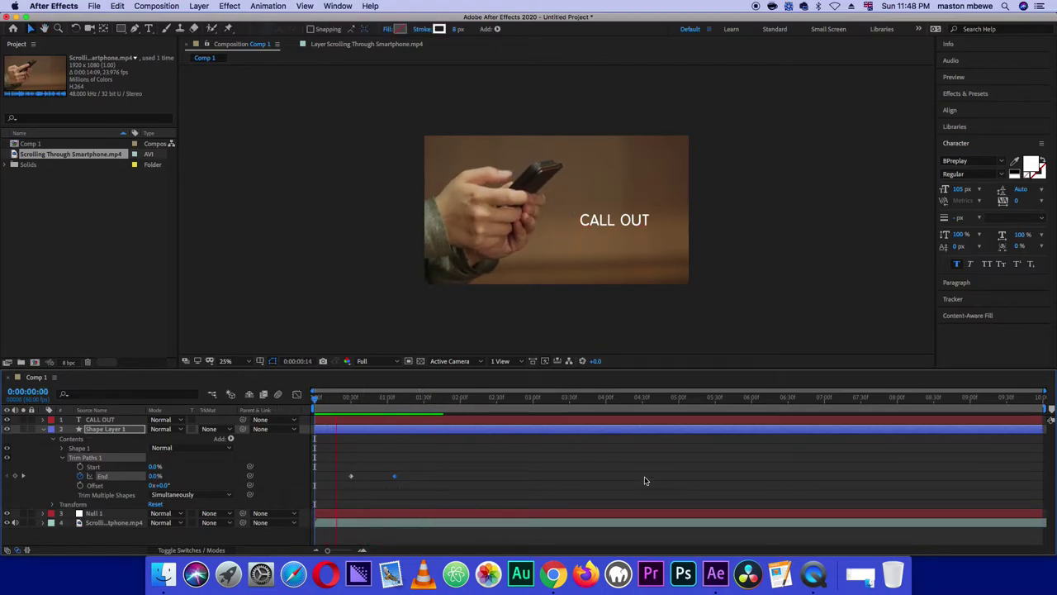
{"action": "key", "text": "space"}
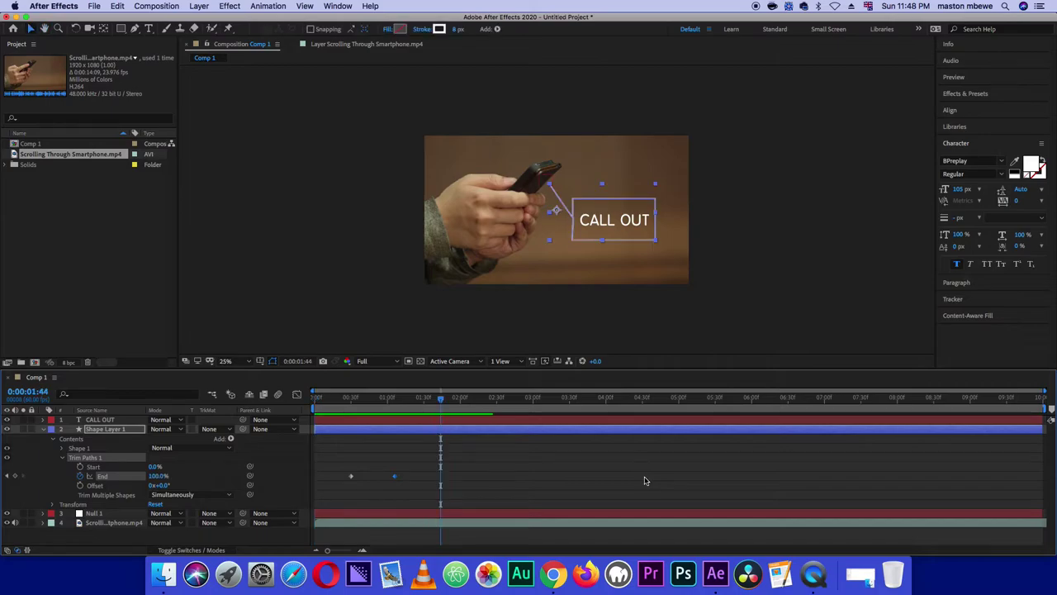
Apply Easy Ease to both Trim Paths End keyframes and preview the result from the start
{"action": "left_click_drag", "start_coordinate": [417, 469], "coordinate": [332, 491]}
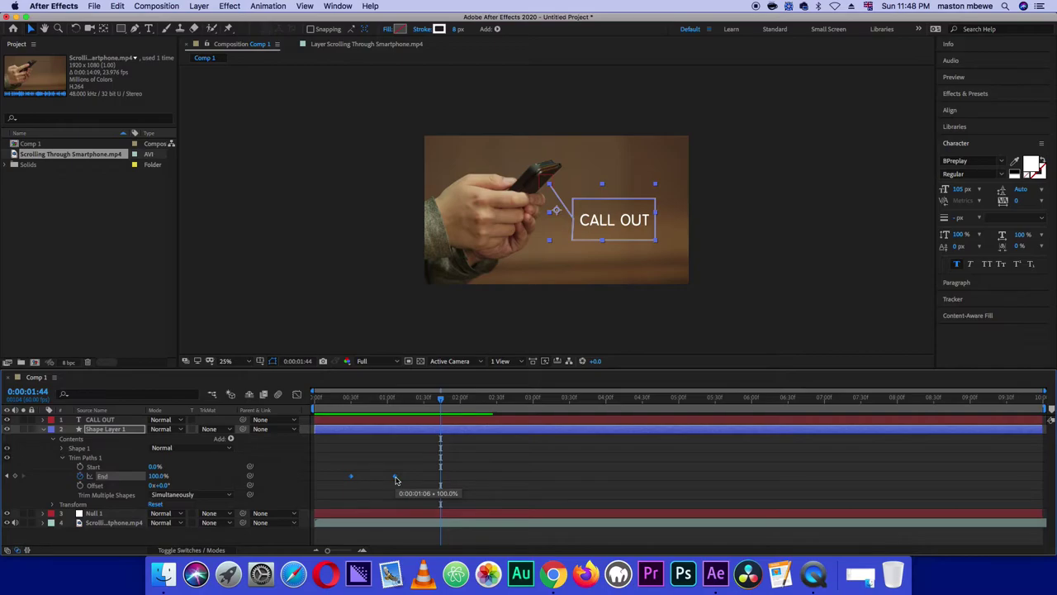
{"action": "right_click", "coordinate": [396, 480]}
{"action": "mouse_move", "coordinate": [501, 552]}
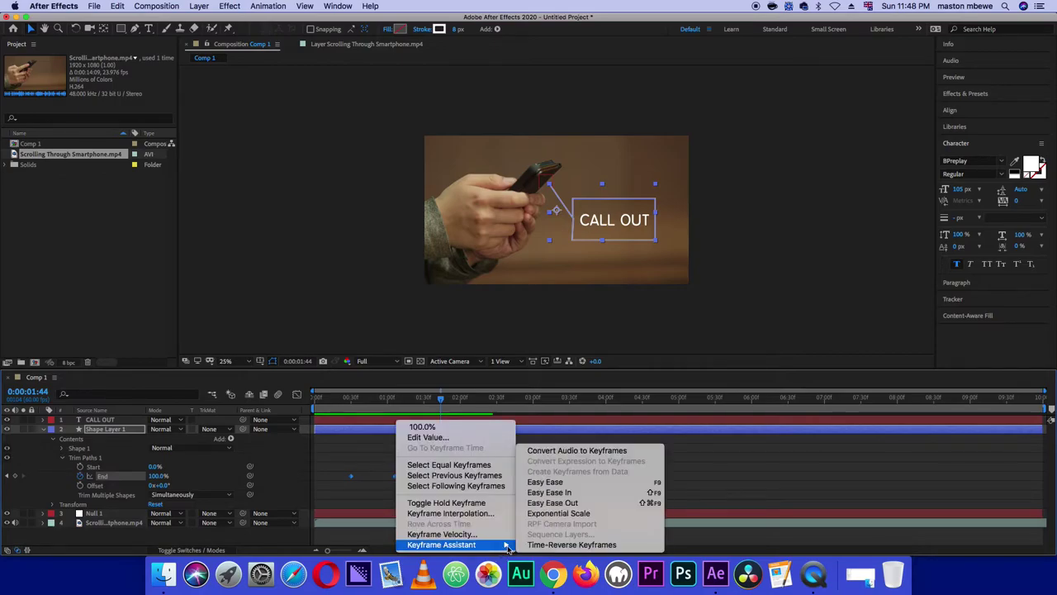
{"action": "left_click", "coordinate": [567, 488]}
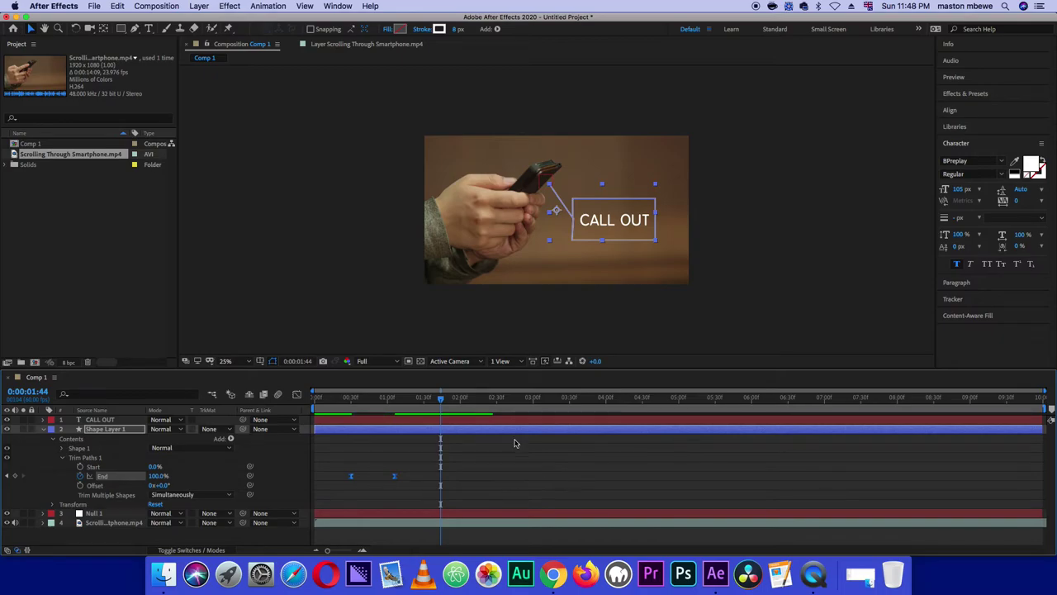
{"action": "key", "text": "space"}
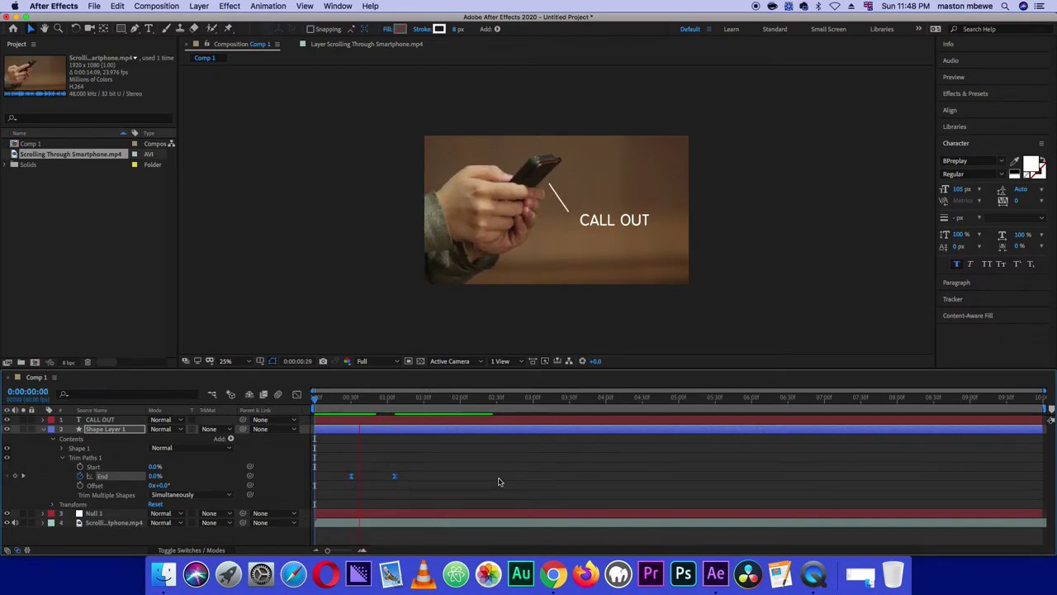
{"action": "key", "text": "space"}
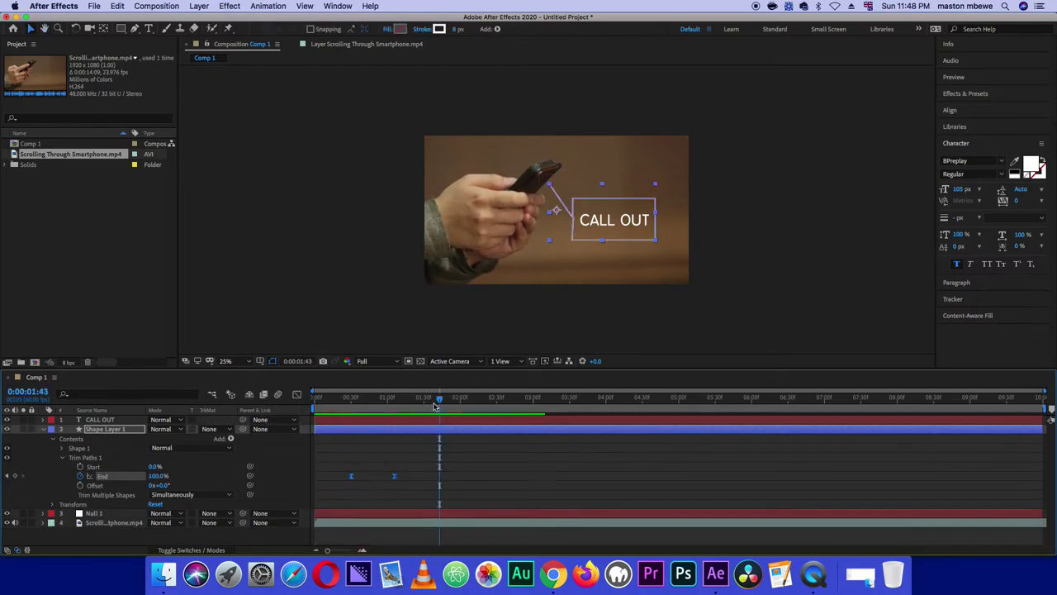
Reshape the End speed curve in the Graph Editor, lengthening the first keyframe's outgoing ease and setting the last keyframe's incoming influence to about 62%
{"action": "left_click_drag", "start_coordinate": [438, 400], "coordinate": [420, 400]}
{"action": "left_click_drag", "start_coordinate": [408, 465], "coordinate": [346, 494]}
{"action": "left_click", "coordinate": [296, 394]}
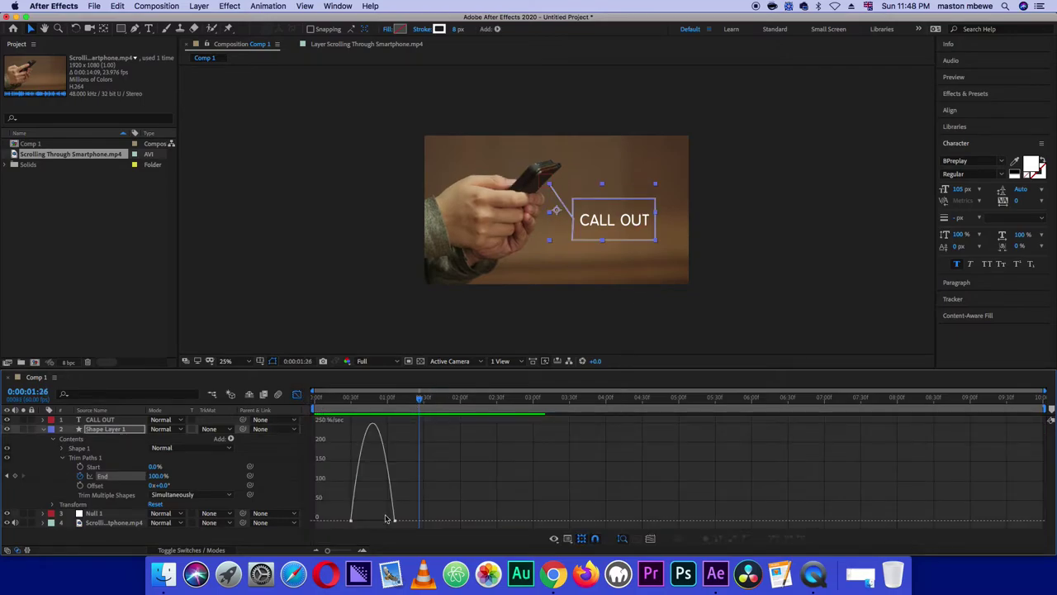
{"action": "mouse_move", "coordinate": [395, 521]}
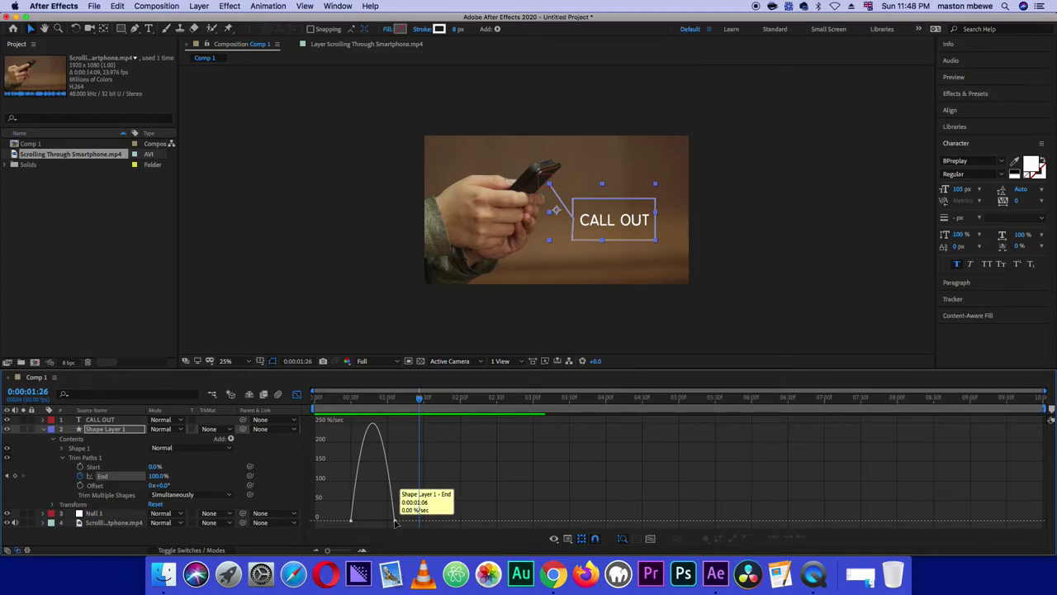
{"action": "left_click", "coordinate": [353, 521]}
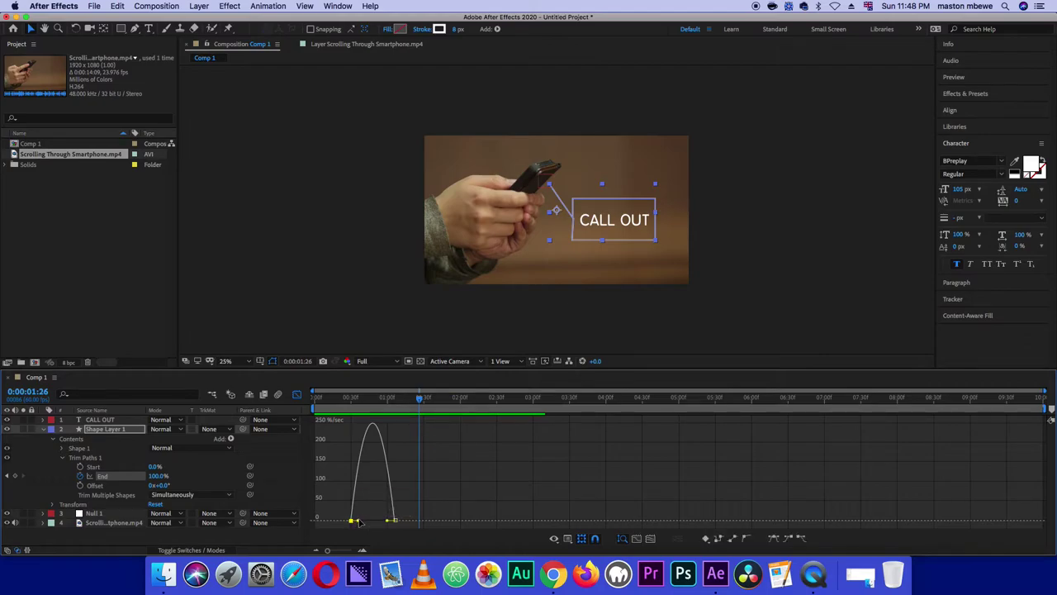
{"action": "left_click_drag", "start_coordinate": [358, 522], "coordinate": [377, 522]}
{"action": "key", "text": "space"}
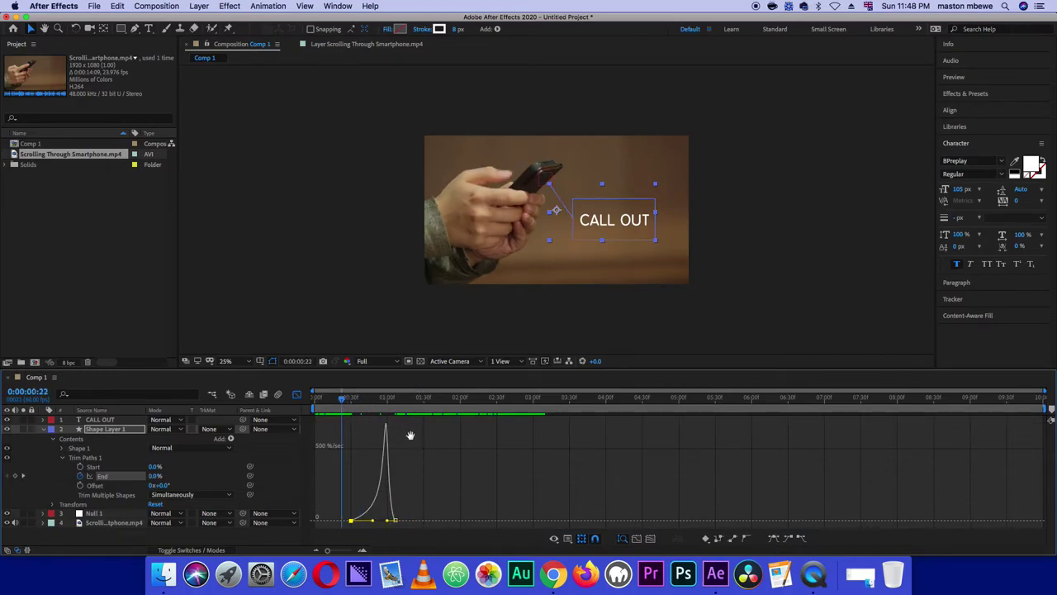
{"action": "key", "text": "space"}
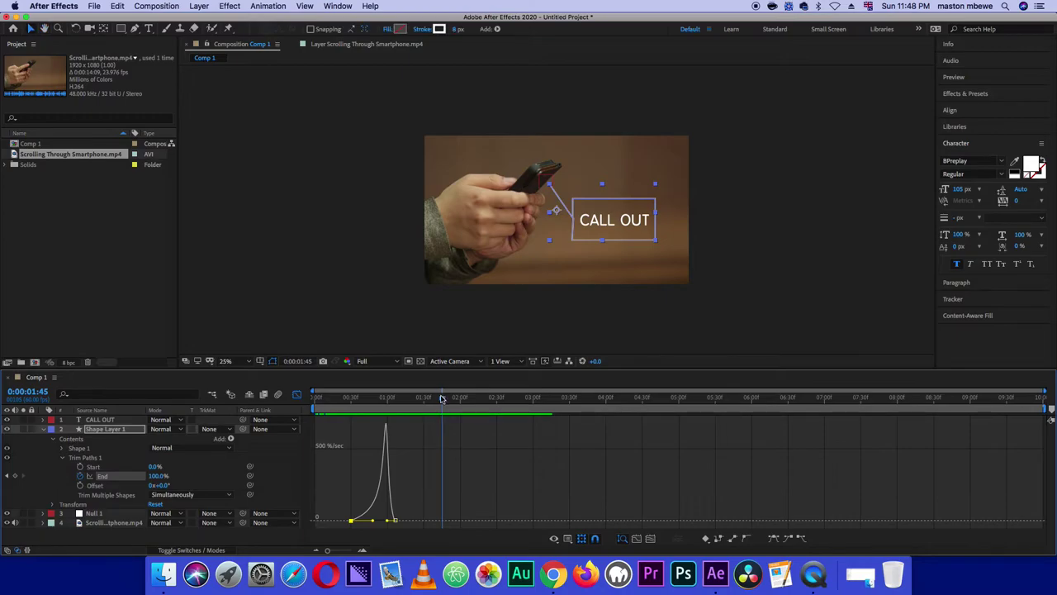
{"action": "left_click_drag", "start_coordinate": [388, 520], "coordinate": [381, 520]}
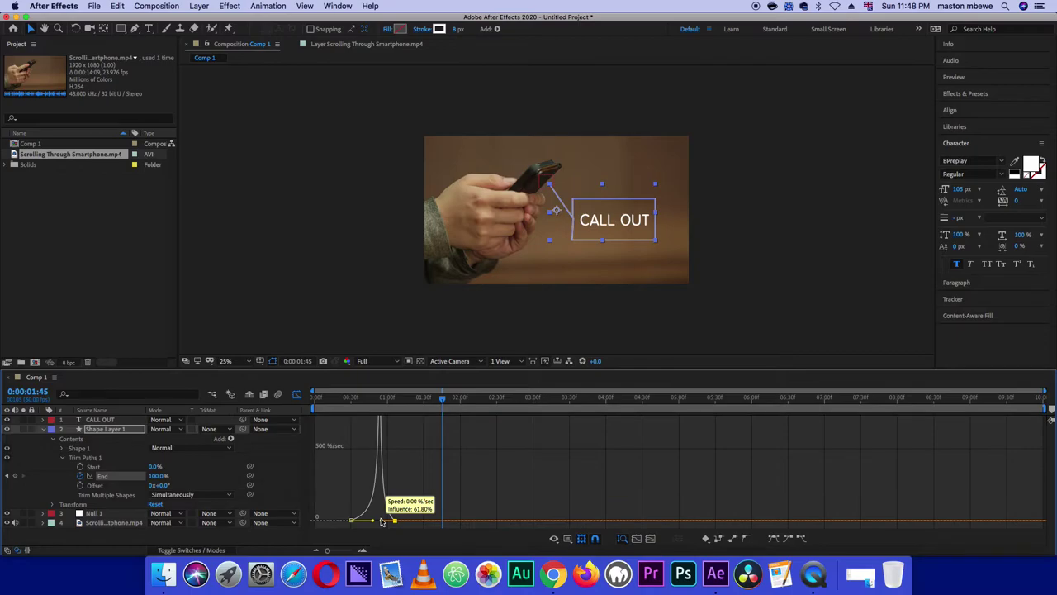
Preview the line animation with the reshaped speed curve, close the Graph Editor, and play it again from near the start
{"action": "left_click", "coordinate": [353, 400]}
{"action": "left_click_drag", "start_coordinate": [351, 421], "coordinate": [346, 421]}
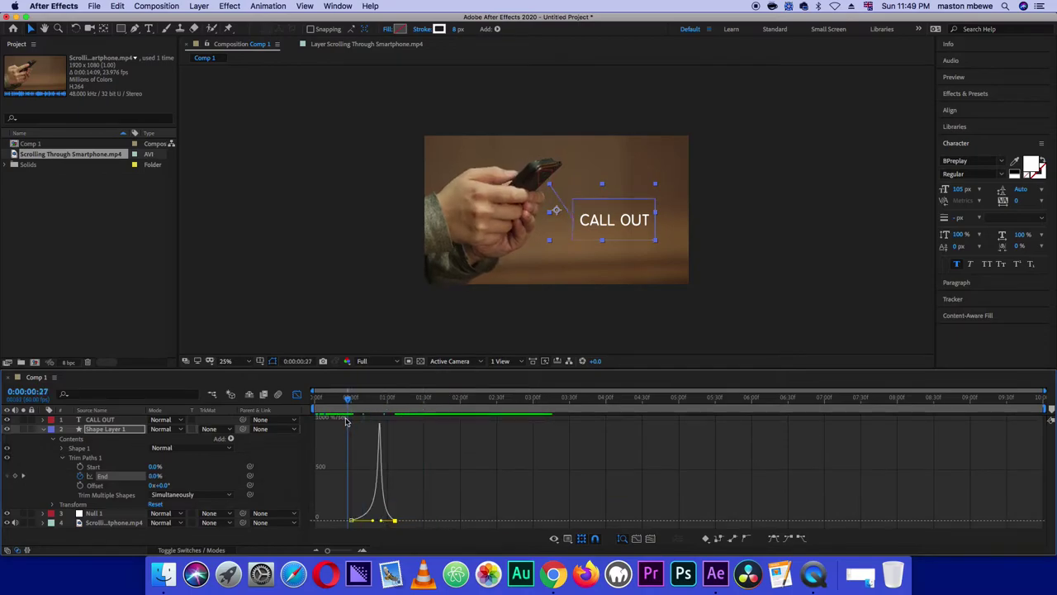
{"action": "key", "text": "space"}
{"action": "key", "text": "space"}
{"action": "left_click_drag", "start_coordinate": [457, 400], "coordinate": [334, 428]}
{"action": "left_click", "coordinate": [297, 394]}
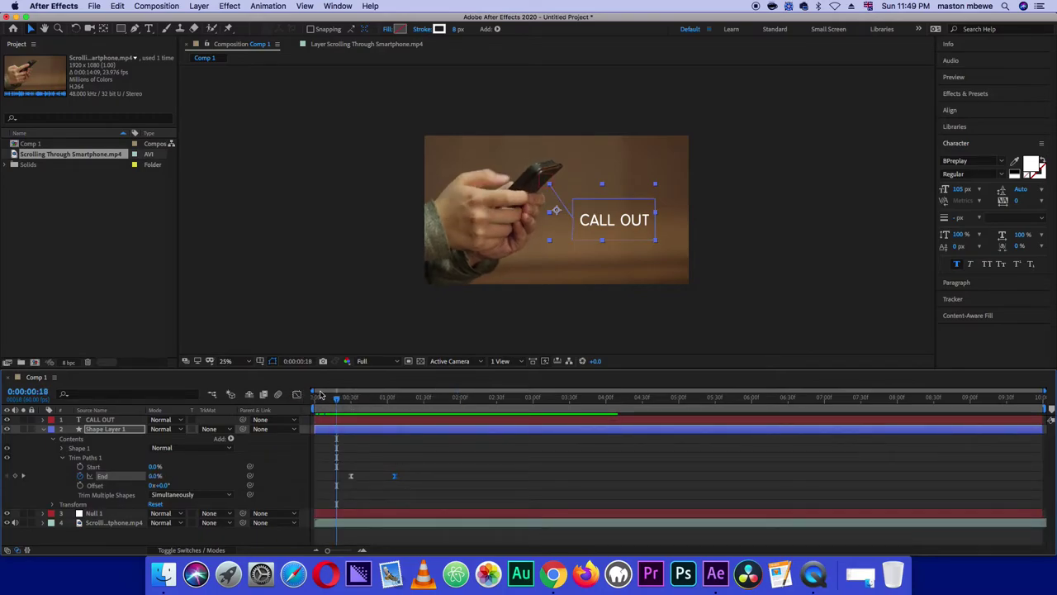
{"action": "left_click_drag", "start_coordinate": [337, 398], "coordinate": [322, 405]}
{"action": "key", "text": "space"}
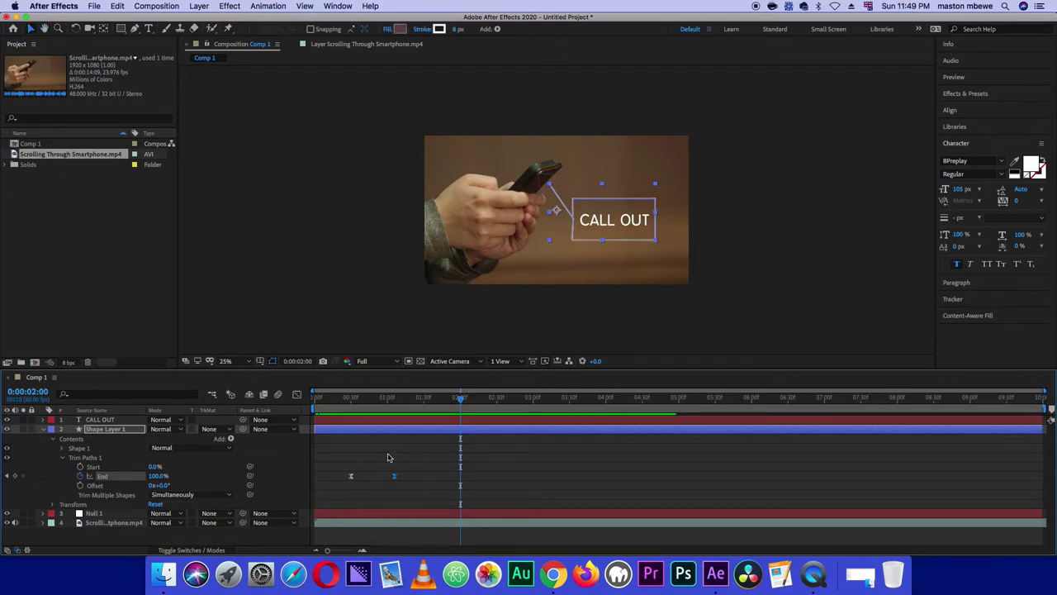
Move the 100% End keyframe out to about 0:00:01:17 and preview the slower line animation from the first frame
{"action": "left_click_drag", "start_coordinate": [394, 476], "coordinate": [407, 481]}
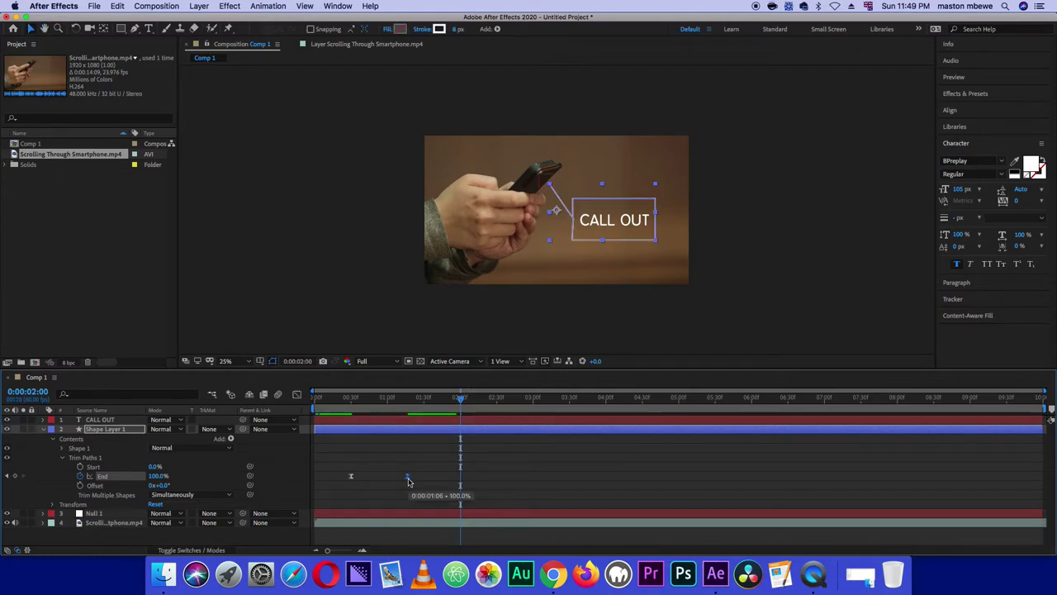
{"action": "left_click_drag", "start_coordinate": [460, 398], "coordinate": [285, 421]}
{"action": "key", "text": "space"}
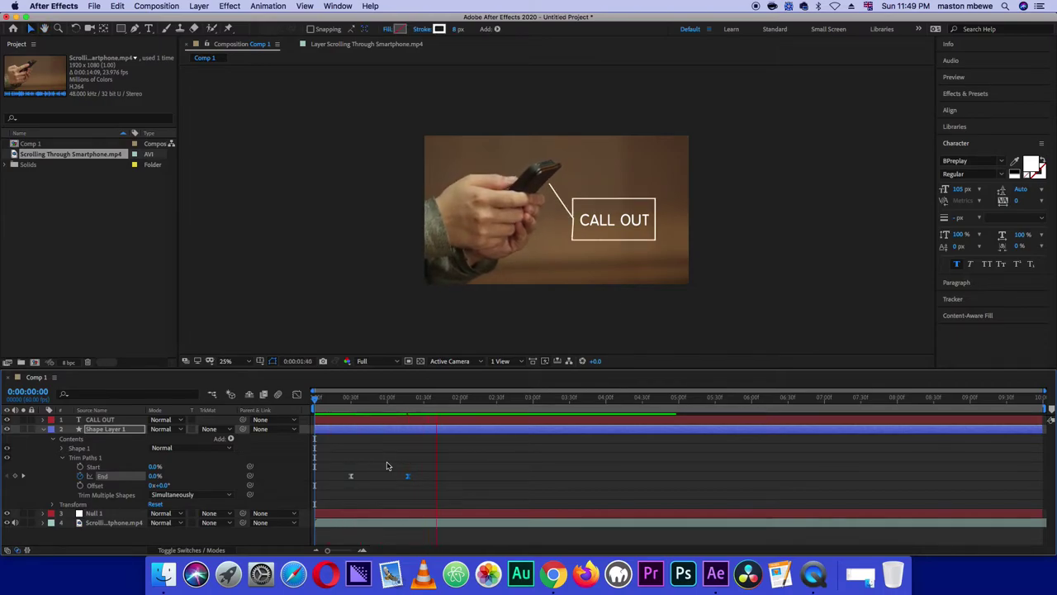
{"action": "key", "text": "space"}
{"action": "key", "text": "space"}
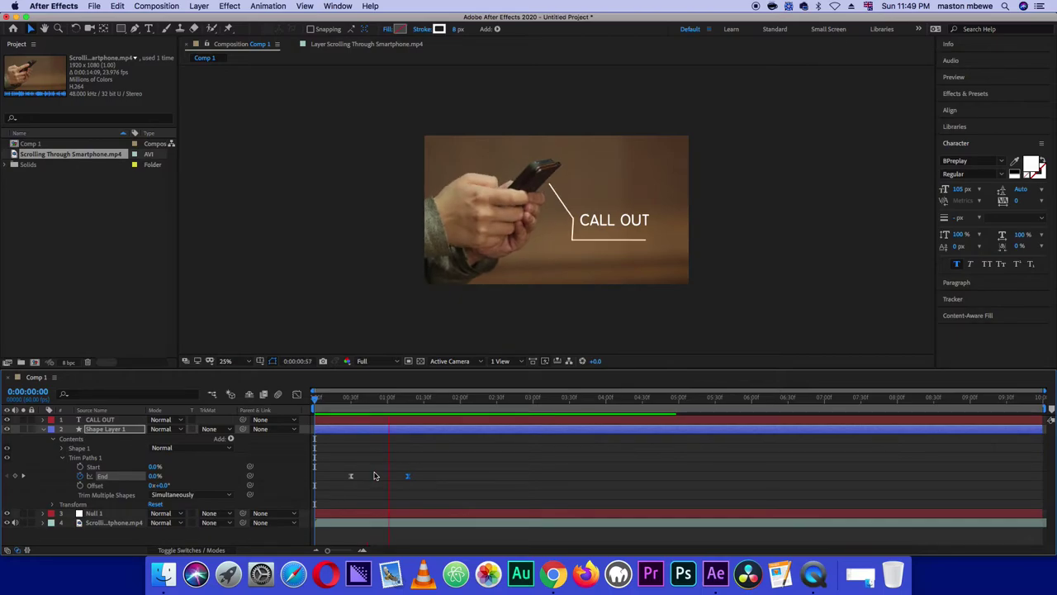
{"action": "key", "text": "space"}
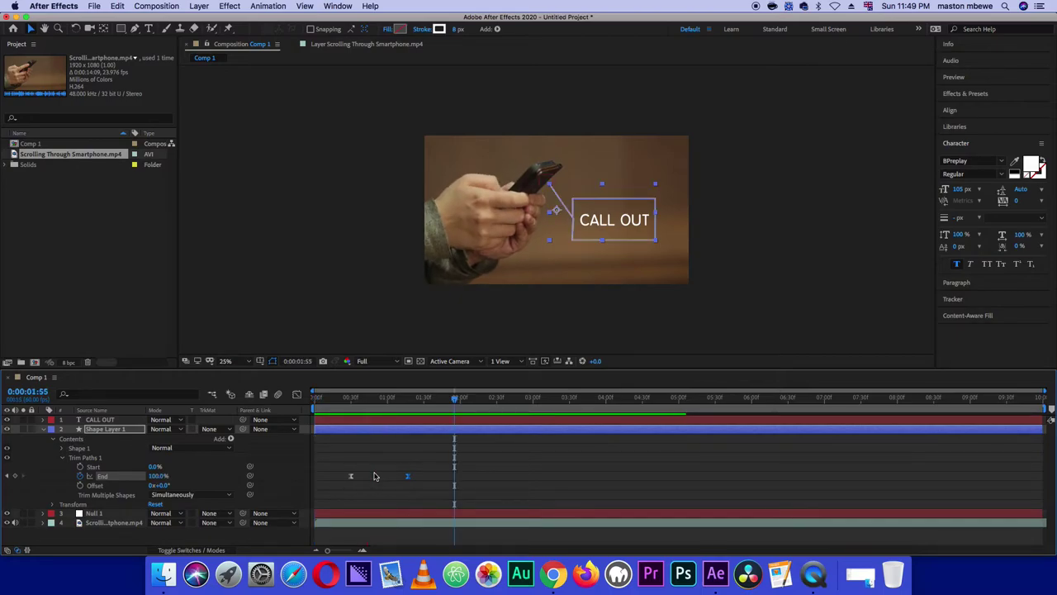
Keyframe the CALL OUT text's Position at 1388, 652 at 0:00:01:18 and at 1388, 852 at 0:00:01:01
{"action": "left_click_drag", "start_coordinate": [454, 398], "coordinate": [411, 423]}
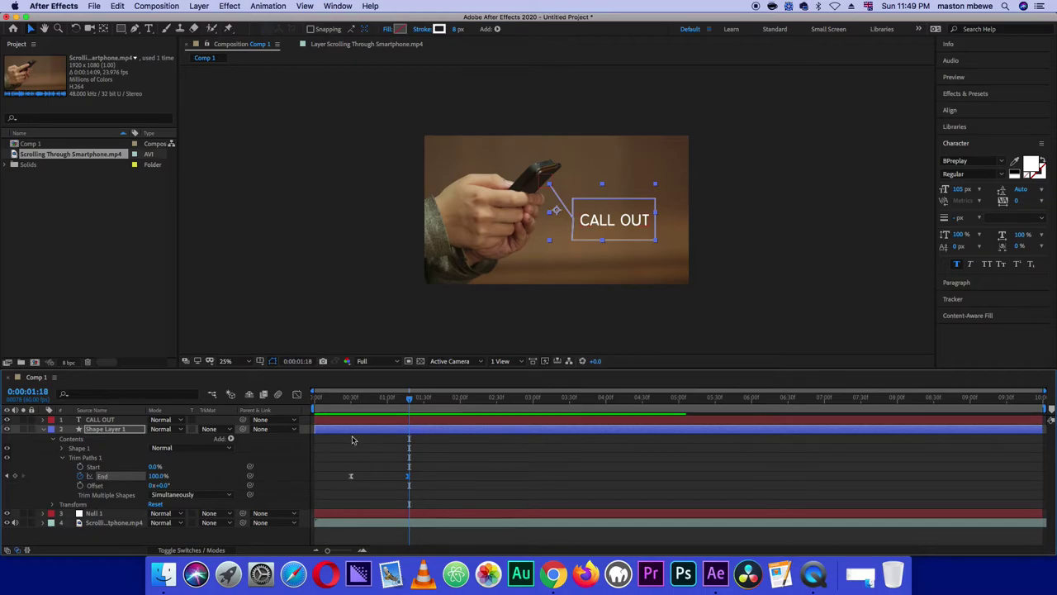
{"action": "left_click", "coordinate": [43, 419]}
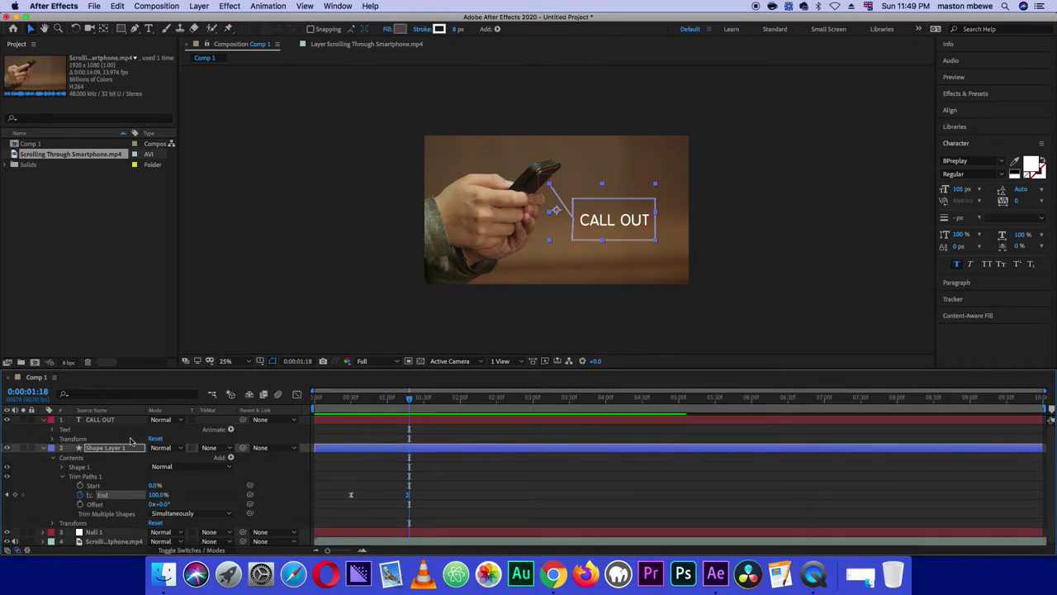
{"action": "left_click", "coordinate": [52, 439]}
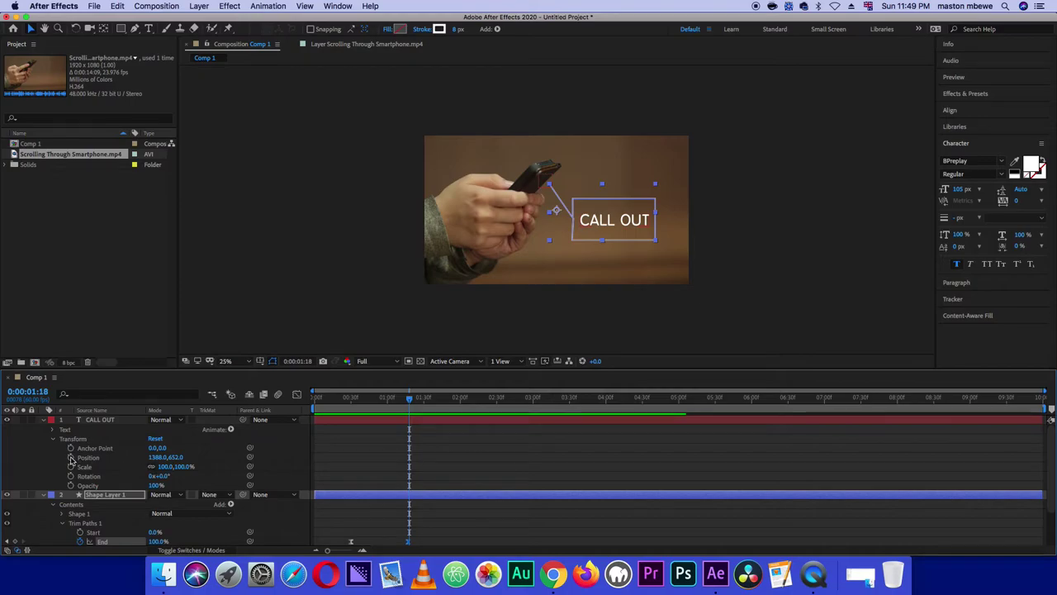
{"action": "left_click", "coordinate": [71, 457]}
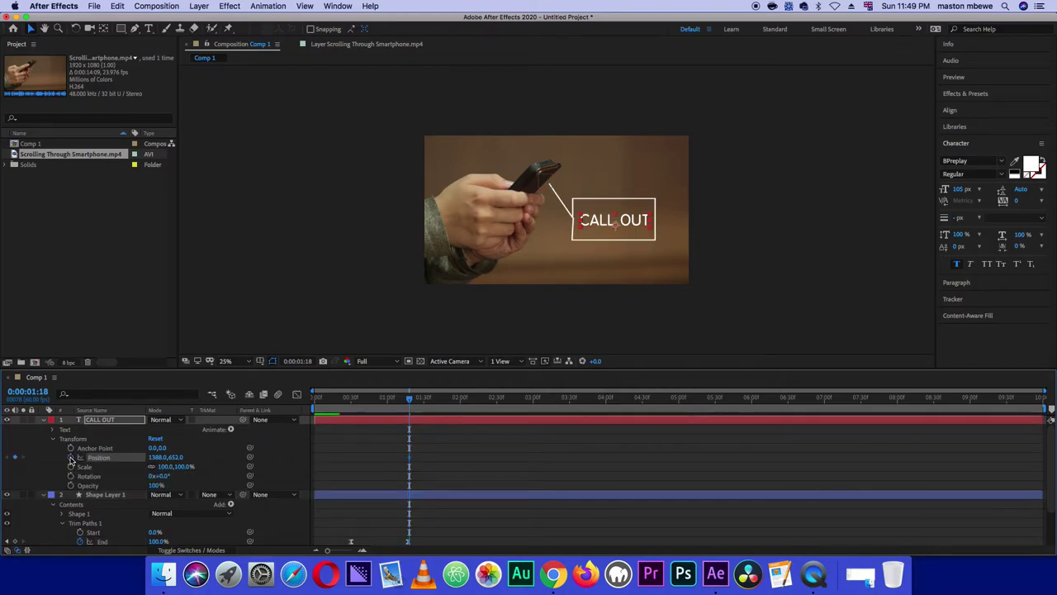
{"action": "left_click_drag", "start_coordinate": [410, 399], "coordinate": [391, 402]}
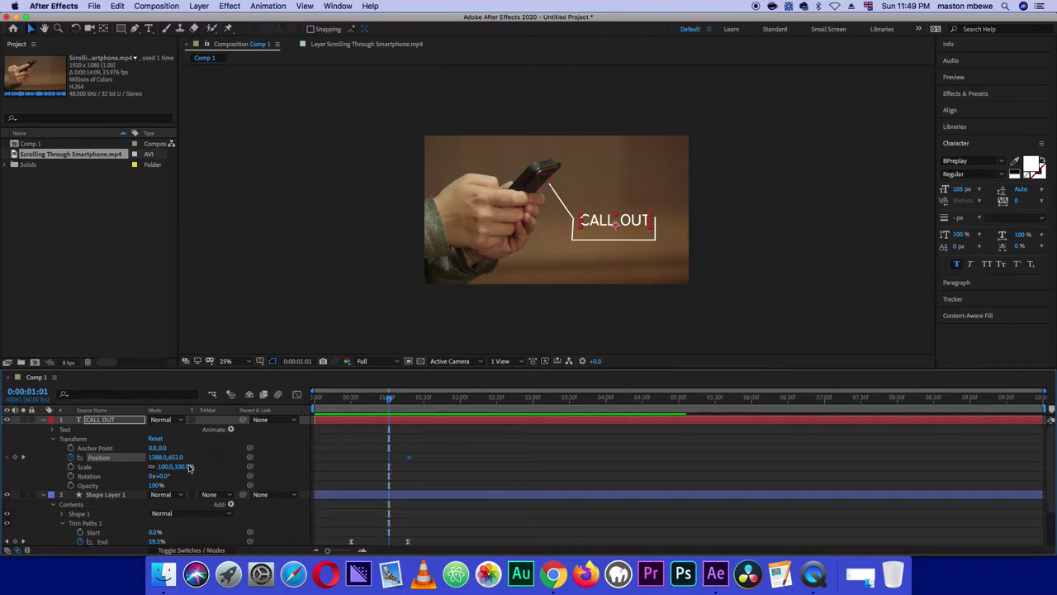
{"action": "left_click_drag", "start_coordinate": [176, 456], "coordinate": [285, 460]}
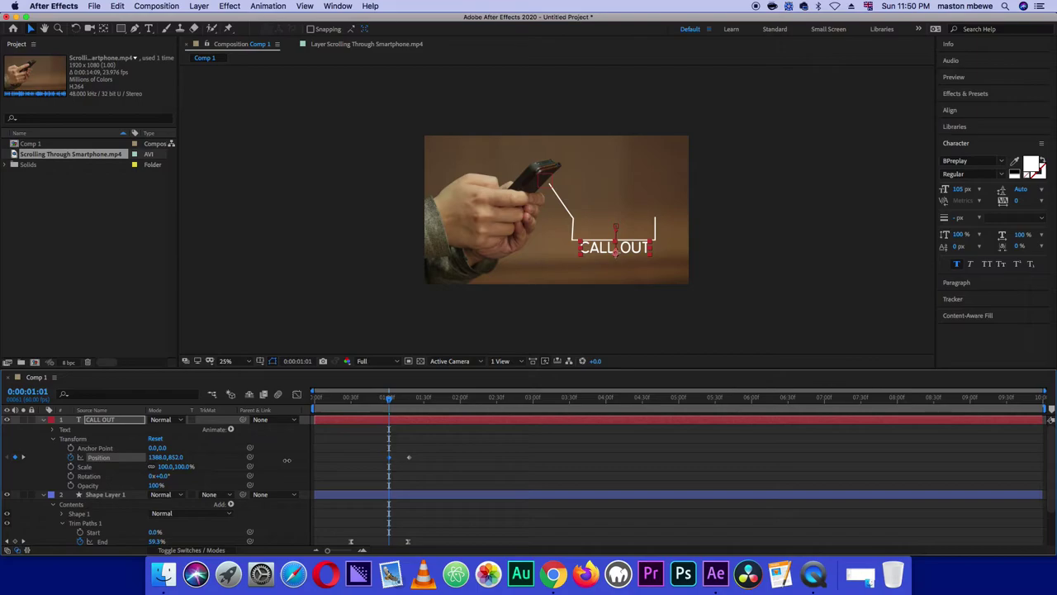
Preview the CALL OUT text sliding up into the rectangle from just before its first Position keyframe
{"action": "left_click", "coordinate": [380, 400]}
{"action": "key", "text": "space"}
{"action": "key", "text": "space"}
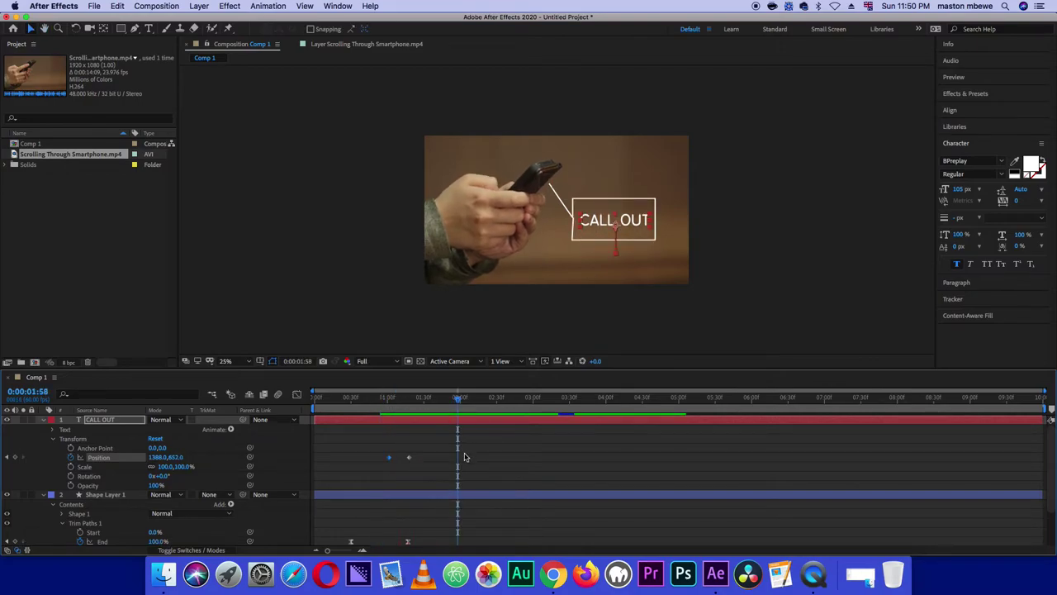
Apply Easy Ease to both CALL OUT Position keyframes and preview the eased text slide
{"action": "left_click_drag", "start_coordinate": [425, 452], "coordinate": [373, 474]}
{"action": "right_click", "coordinate": [411, 461]}
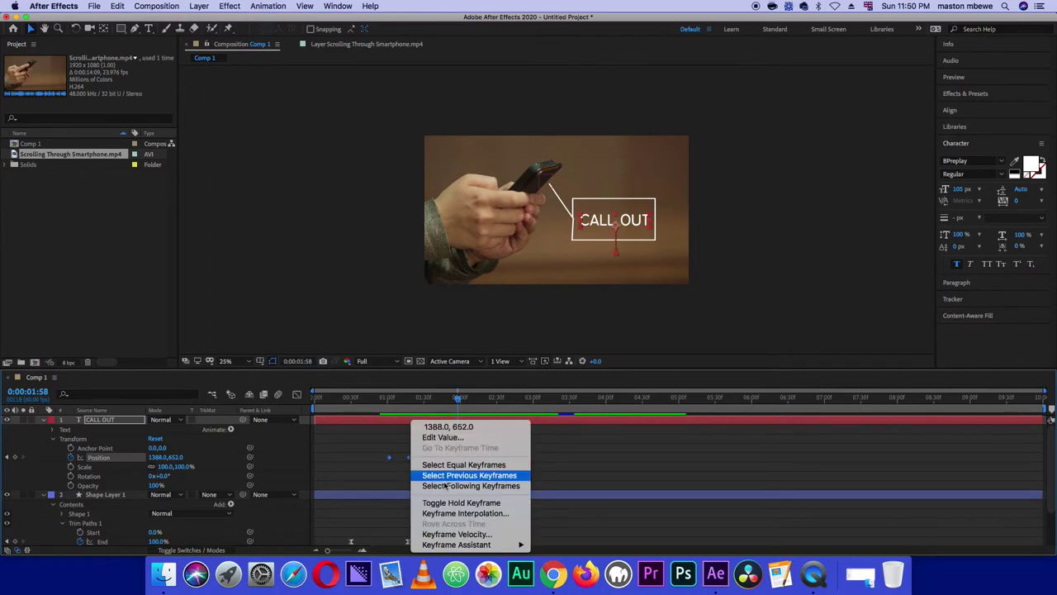
{"action": "mouse_move", "coordinate": [505, 544]}
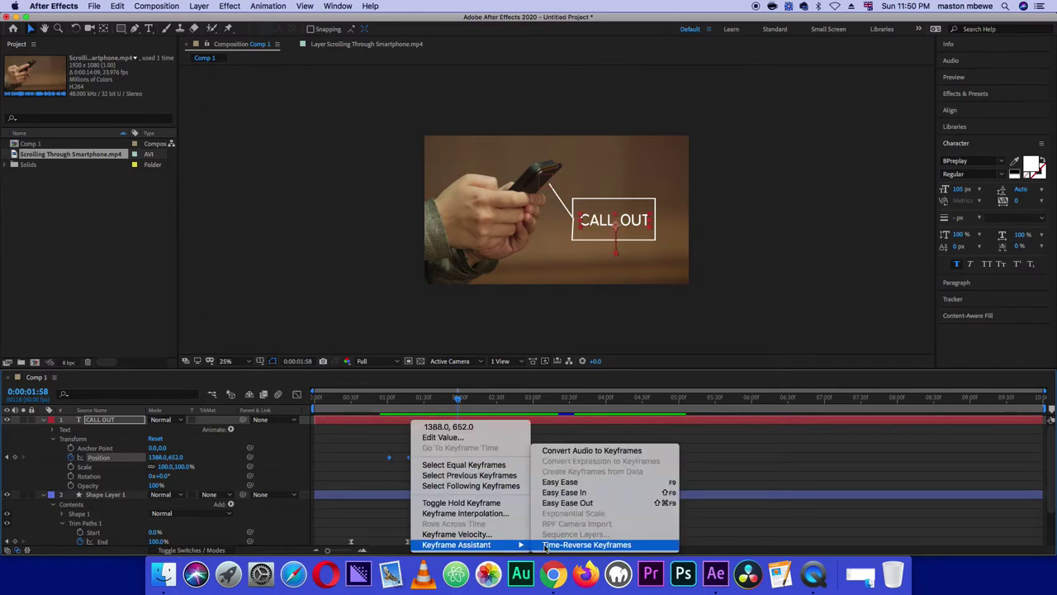
{"action": "left_click", "coordinate": [575, 483]}
{"action": "key", "text": "space"}
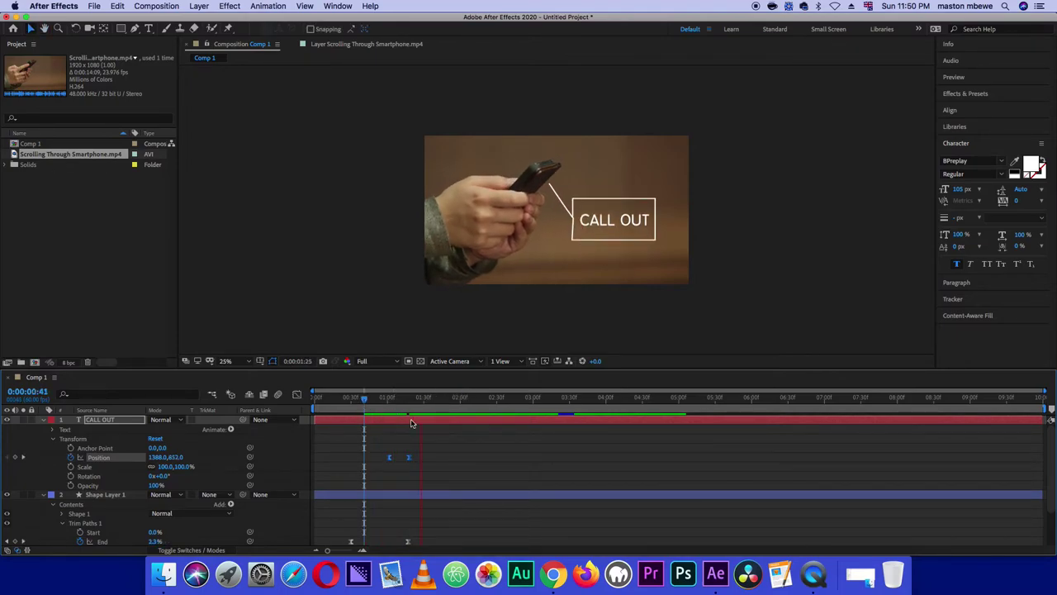
{"action": "key", "text": "space"}
Reshape the CALL OUT Position speed curve in the Graph Editor so it peaks early and eases out gradually into the last keyframe
{"action": "left_click_drag", "start_coordinate": [458, 402], "coordinate": [409, 400]}
{"action": "left_click_drag", "start_coordinate": [427, 459], "coordinate": [350, 468]}
{"action": "left_click", "coordinate": [297, 394]}
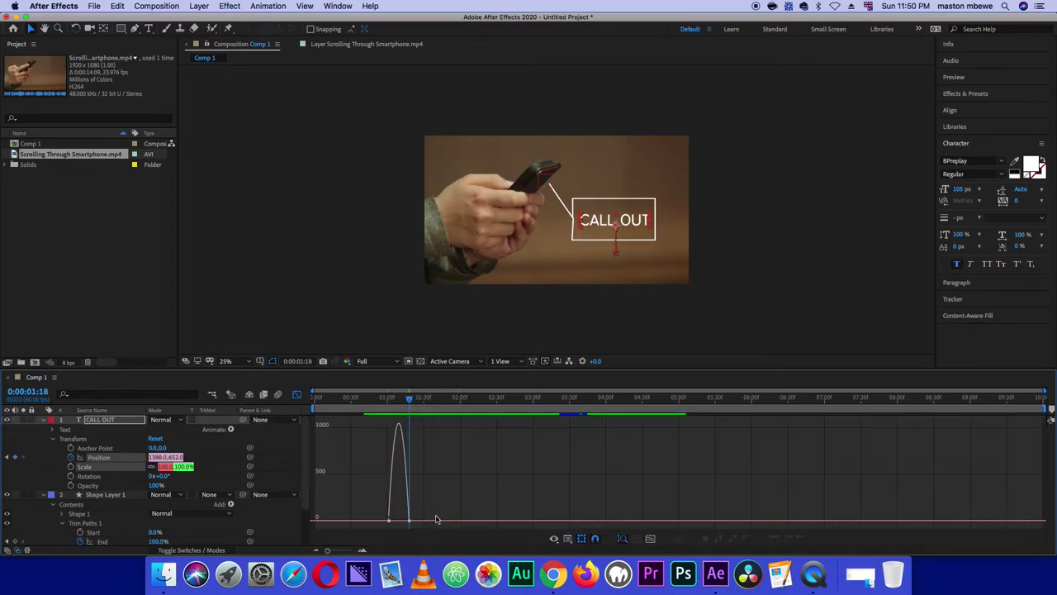
{"action": "left_click_drag", "start_coordinate": [408, 525], "coordinate": [399, 525]}
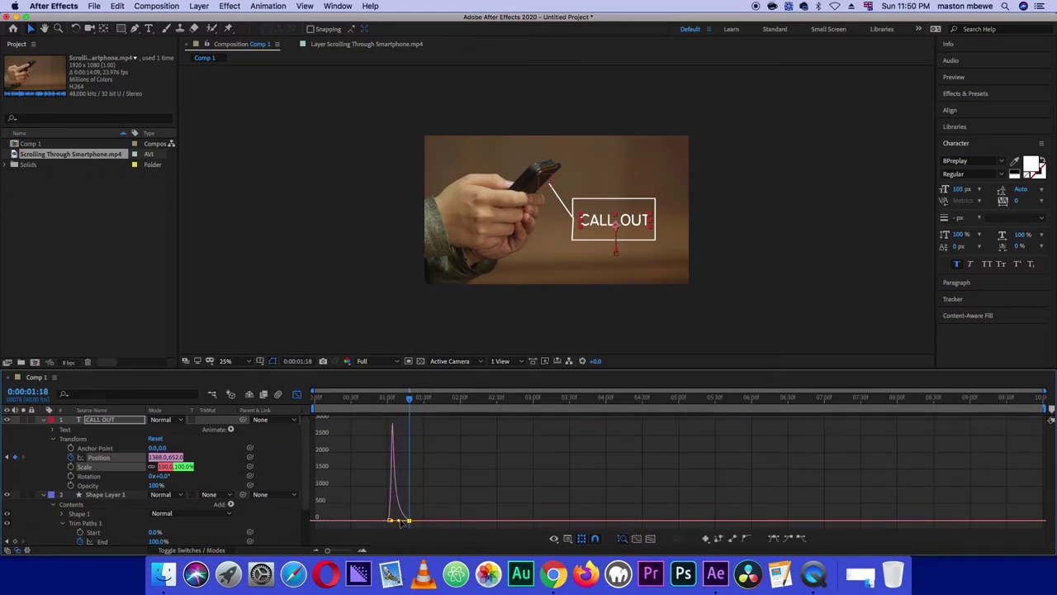
Close the Graph Editor and preview the reshaped text slide from just before its first Position keyframe
{"action": "left_click", "coordinate": [411, 408]}
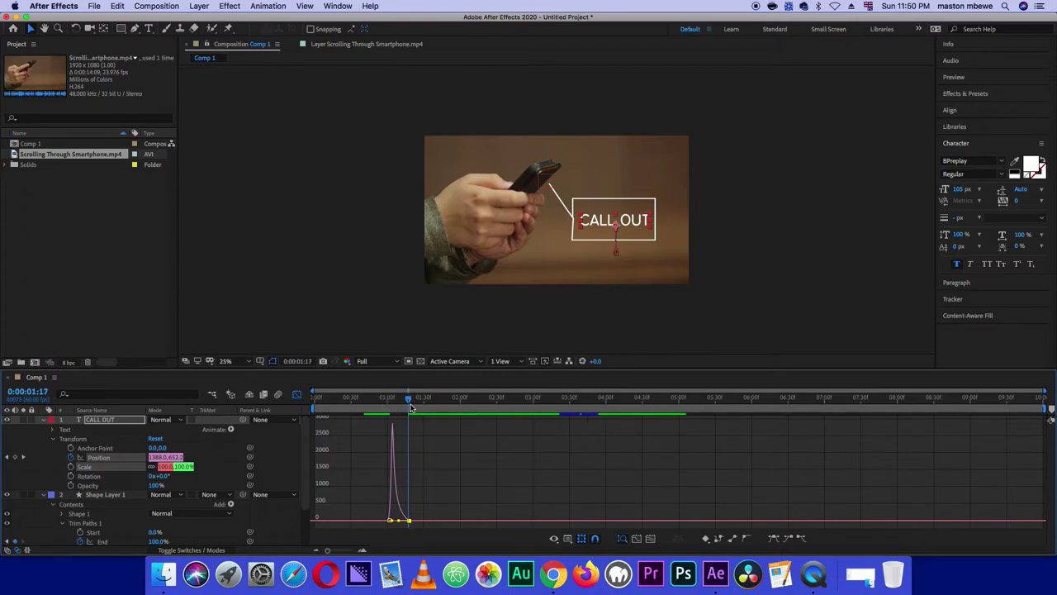
{"action": "left_click_drag", "start_coordinate": [407, 400], "coordinate": [384, 400]}
{"action": "left_click", "coordinate": [297, 398]}
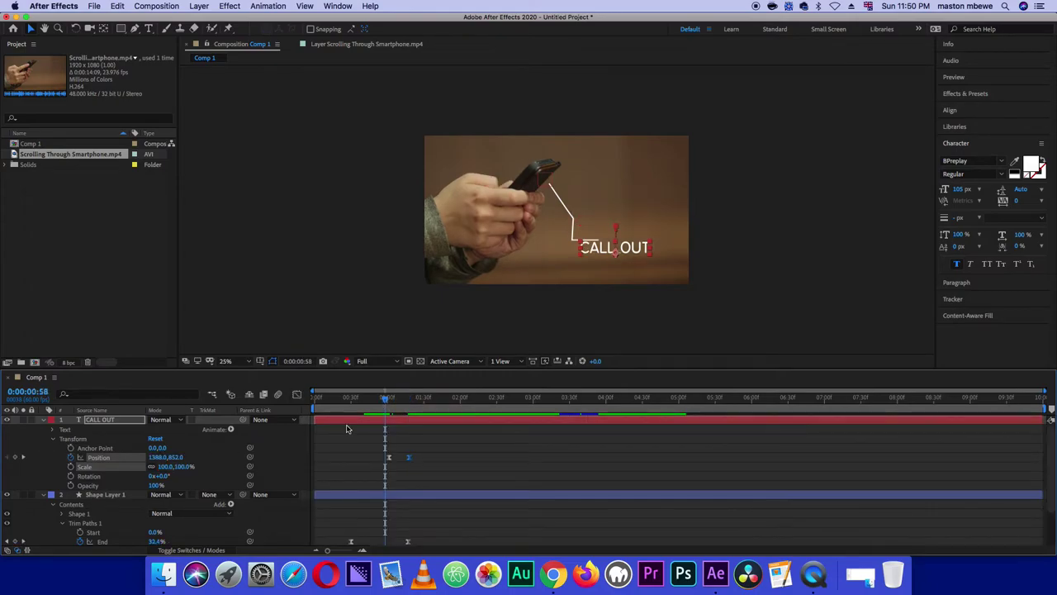
{"action": "key", "text": "space"}
{"action": "key", "text": "space"}
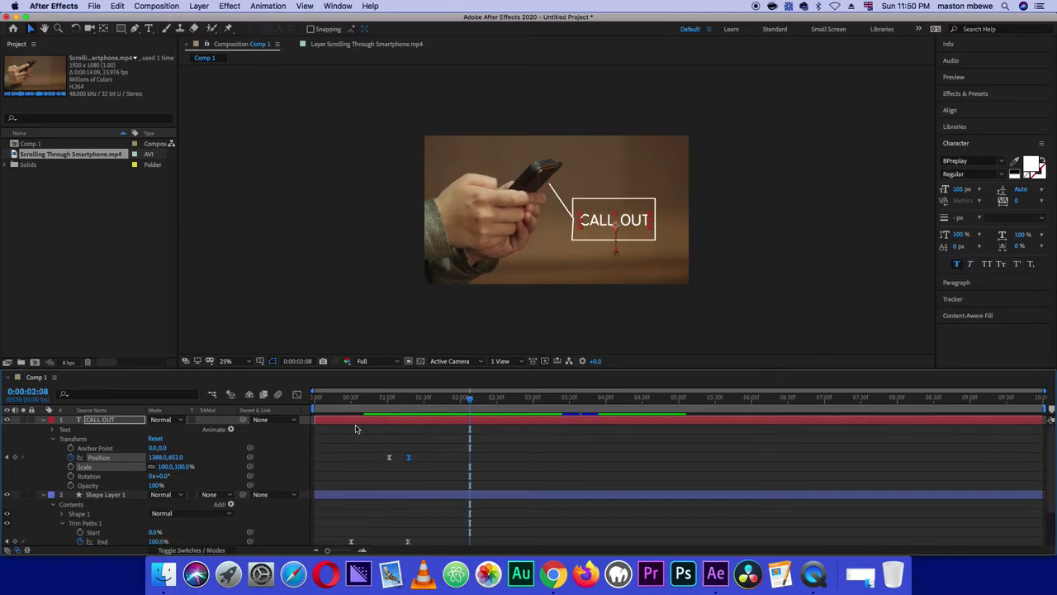
{"action": "mouse_move", "coordinate": [467, 419]}
{"action": "left_mouse_down"}
{"action": "mouse_move", "coordinate": [376, 423]}
{"action": "mouse_move", "coordinate": [432, 425]}
{"action": "mouse_move", "coordinate": [378, 439]}
{"action": "left_mouse_up"}
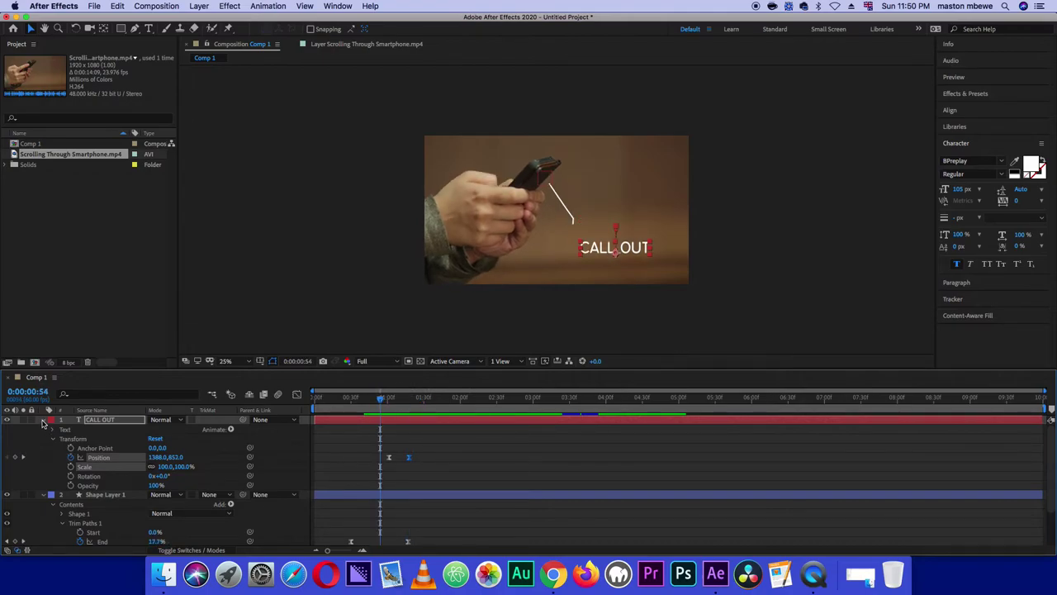
Collapse the CALL OUT and Shape Layer 1 properties, and go to 0:00:01:15 with no layer selected
{"action": "left_click", "coordinate": [43, 420]}
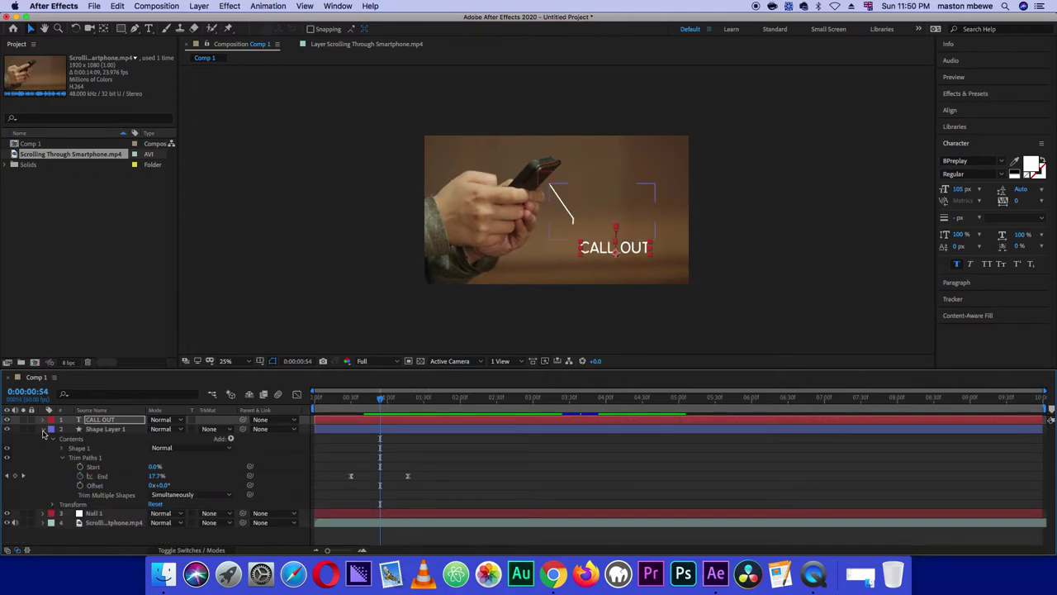
{"action": "left_click", "coordinate": [43, 429]}
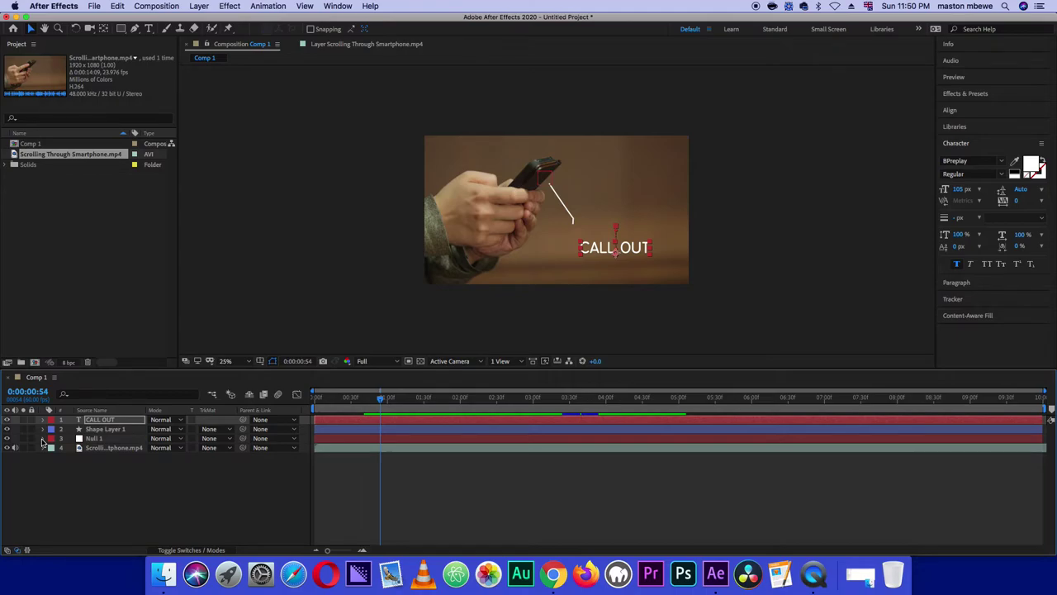
{"action": "left_click_drag", "start_coordinate": [381, 399], "coordinate": [408, 402]}
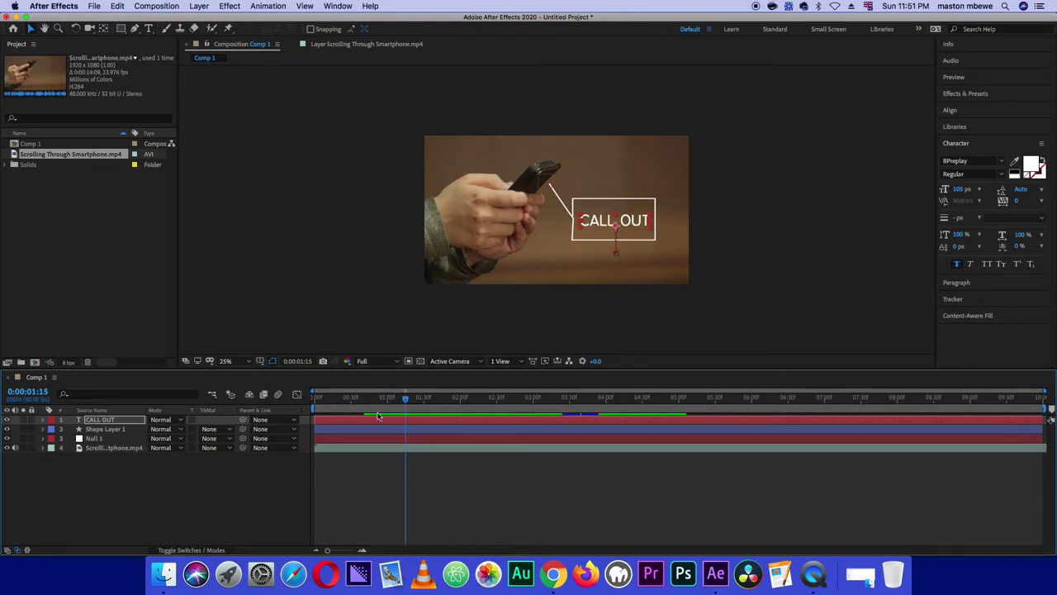
{"action": "left_click", "coordinate": [170, 501]}
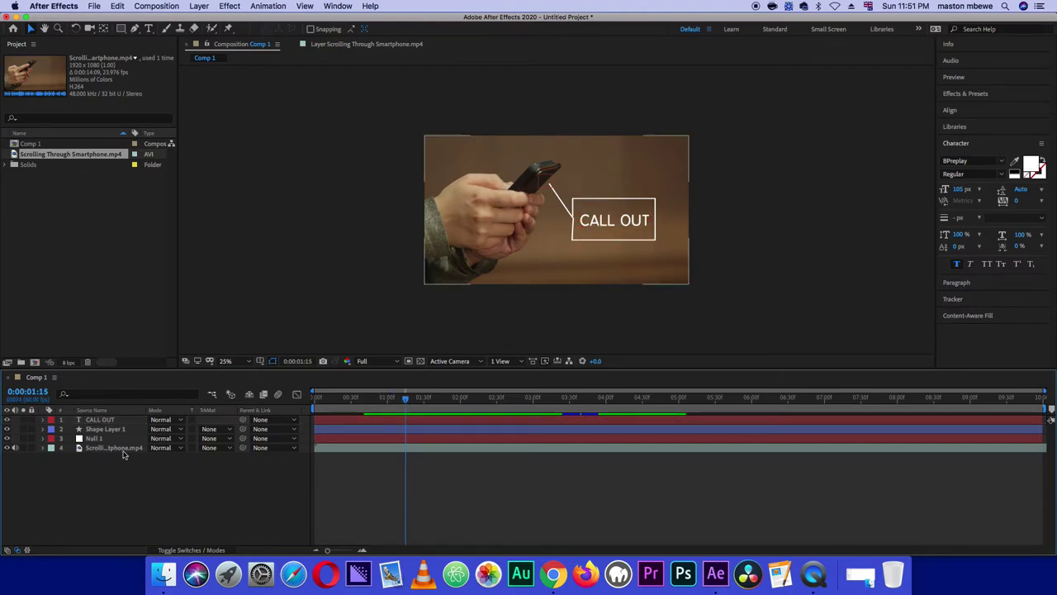
Activate the Pen tool and set its stroke to None
{"action": "left_click", "coordinate": [135, 30]}
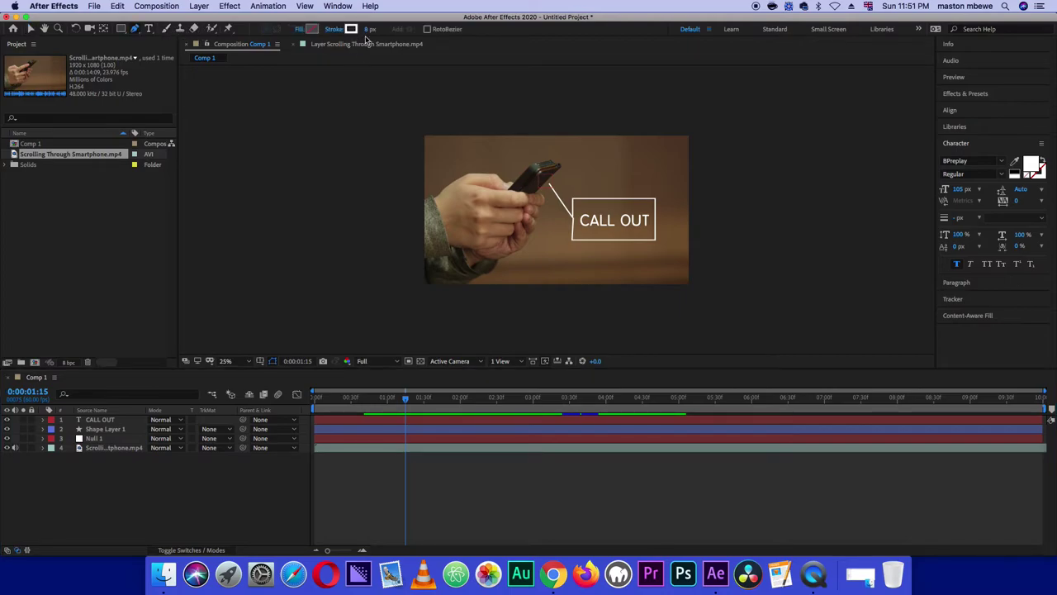
{"action": "left_click", "coordinate": [335, 30]}
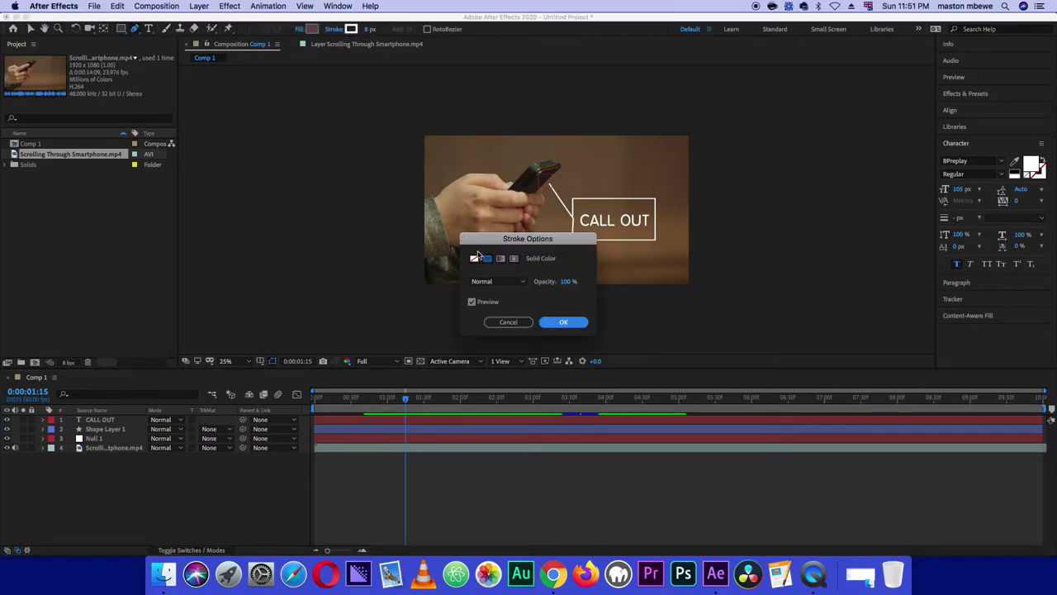
{"action": "left_click", "coordinate": [475, 261]}
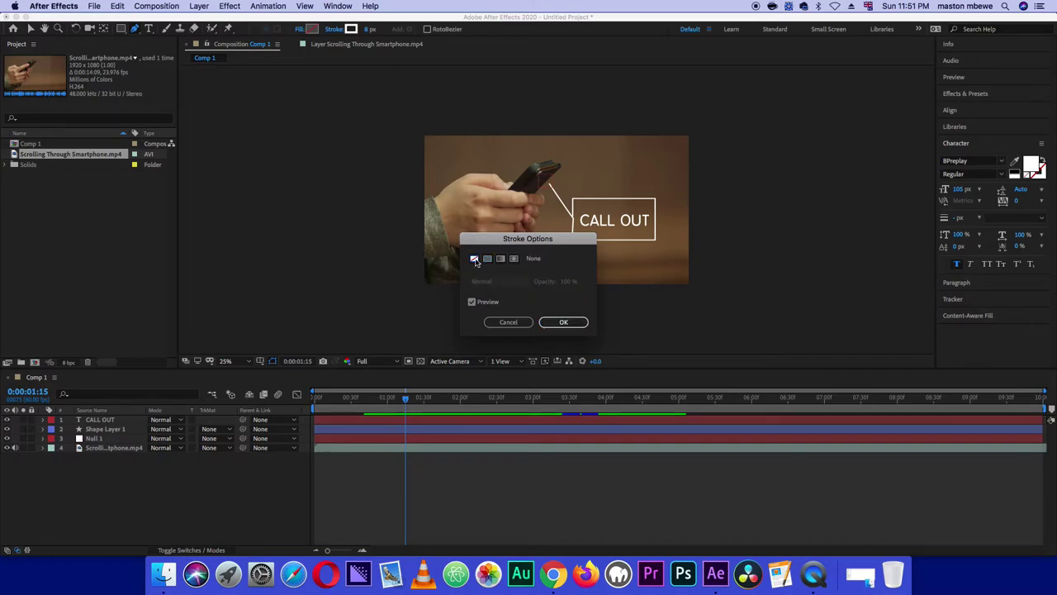
{"action": "left_click", "coordinate": [563, 323]}
Set the Pen tool's fill to Solid Color in dark green, 1C680D
{"action": "left_click", "coordinate": [303, 30]}
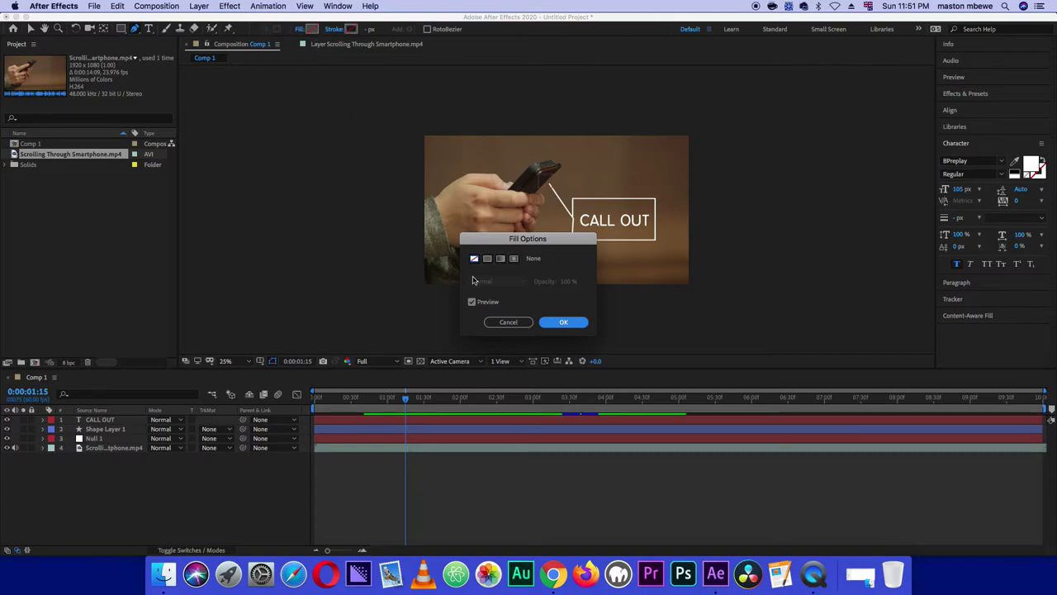
{"action": "left_click", "coordinate": [488, 259]}
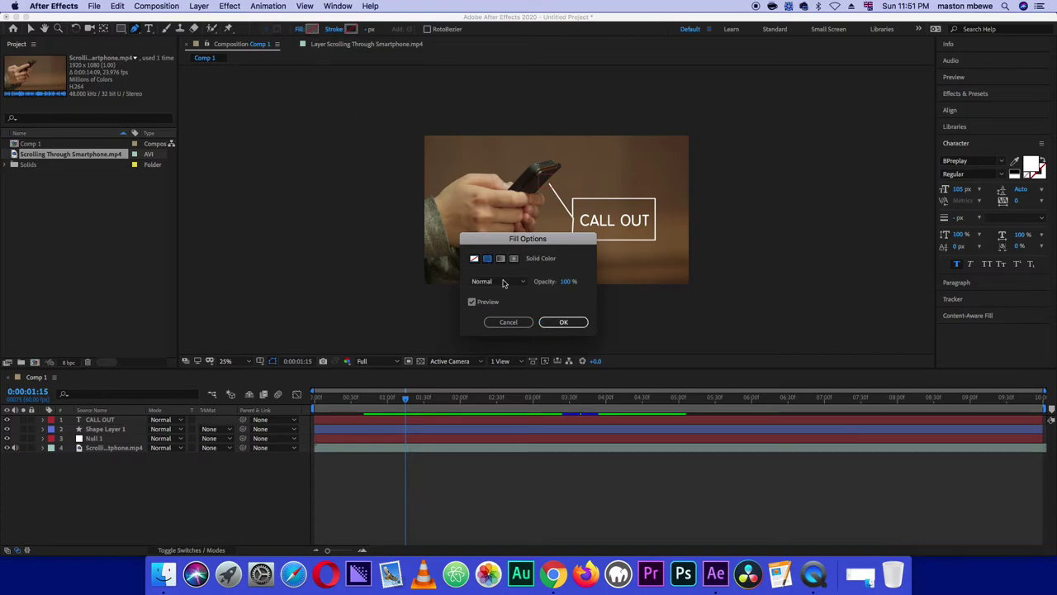
{"action": "key", "text": "Return"}
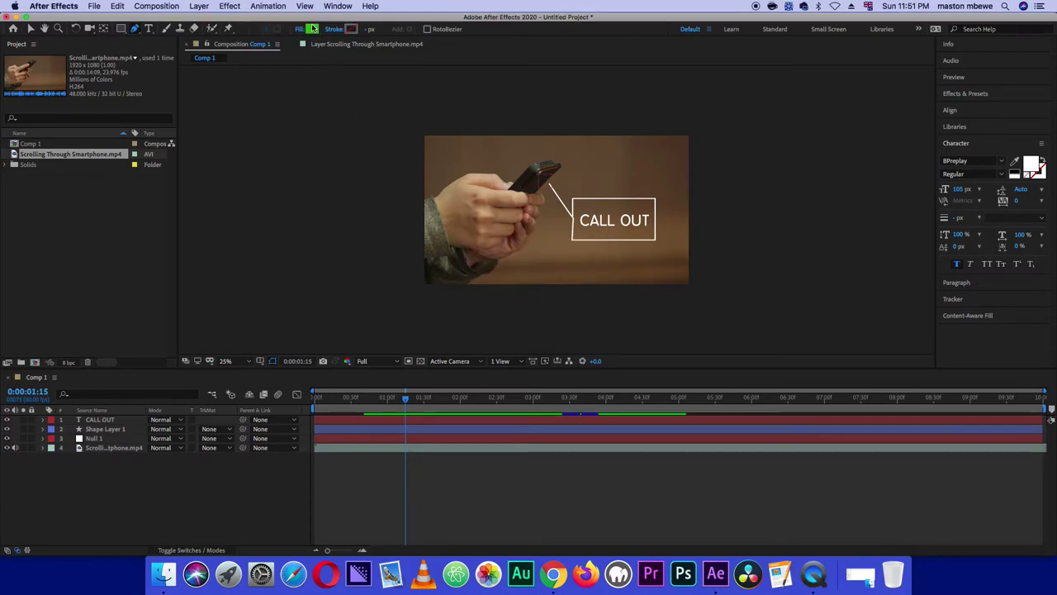
{"action": "left_click", "coordinate": [311, 29]}
{"action": "left_click", "coordinate": [520, 303]}
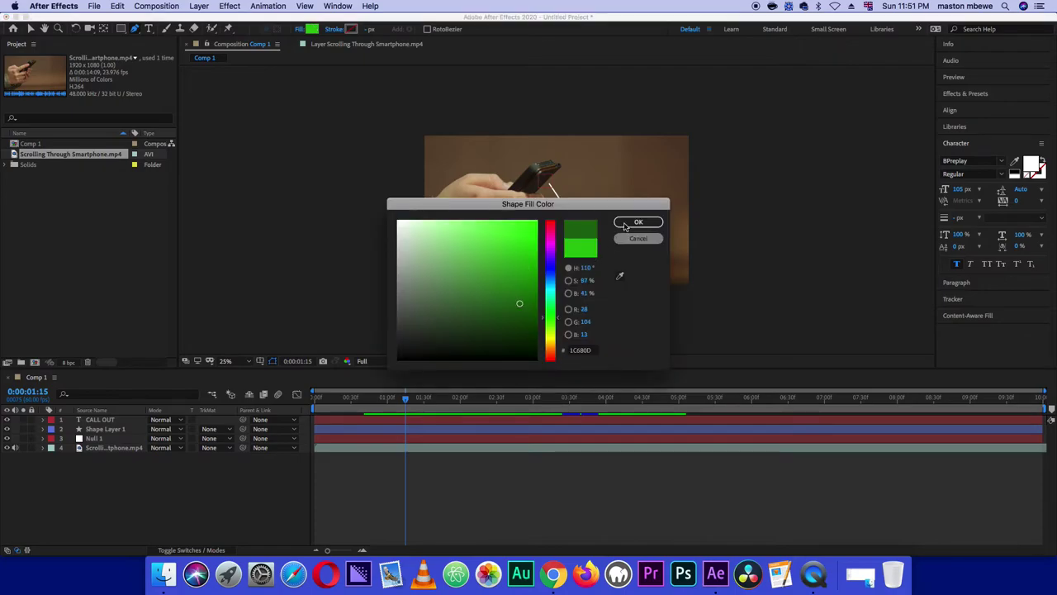
{"action": "left_click", "coordinate": [638, 222]}
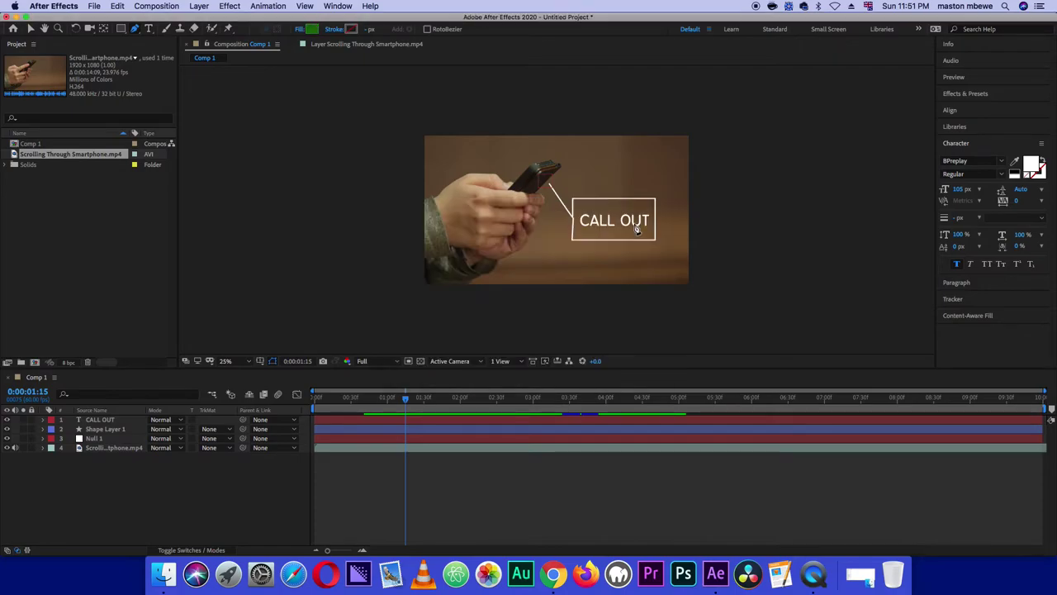
Draw a closed four-point green shape that exactly covers the white callout rectangle
{"action": "left_click", "coordinate": [574, 199]}
{"action": "left_click", "coordinate": [573, 241]}
{"action": "left_click", "coordinate": [655, 240]}
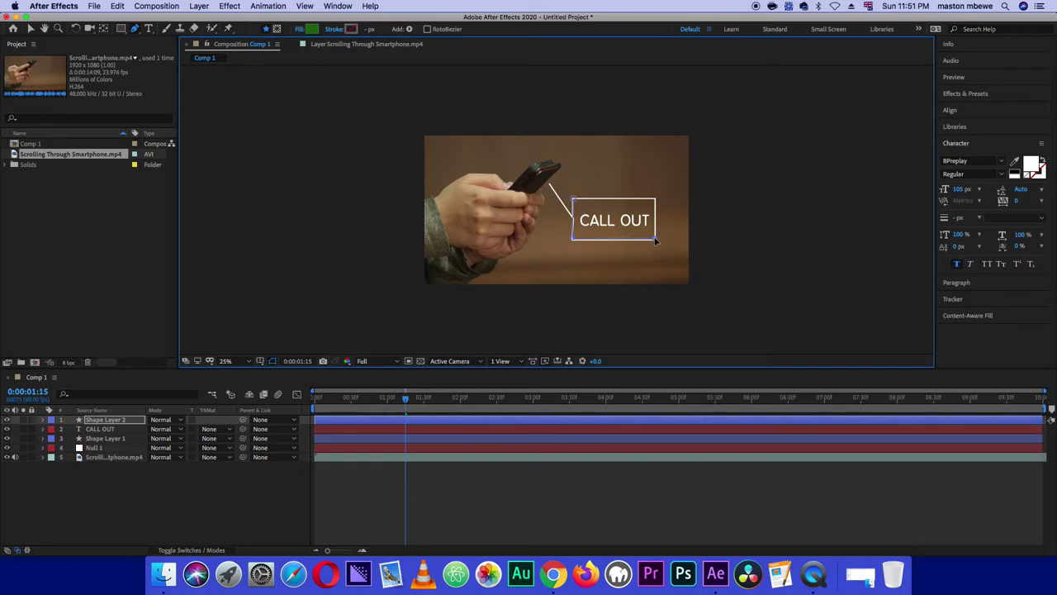
{"action": "left_click", "coordinate": [655, 200]}
{"action": "left_click", "coordinate": [576, 202]}
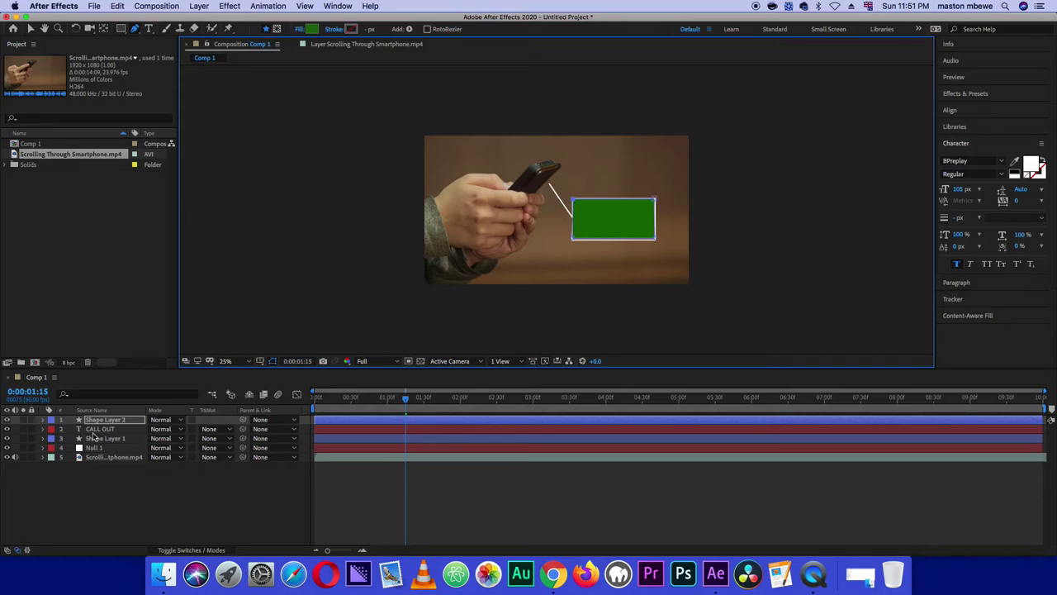
Set the CALL OUT layer's track matte to Alpha Matte "Shape Layer 2"
{"action": "left_click", "coordinate": [230, 429]}
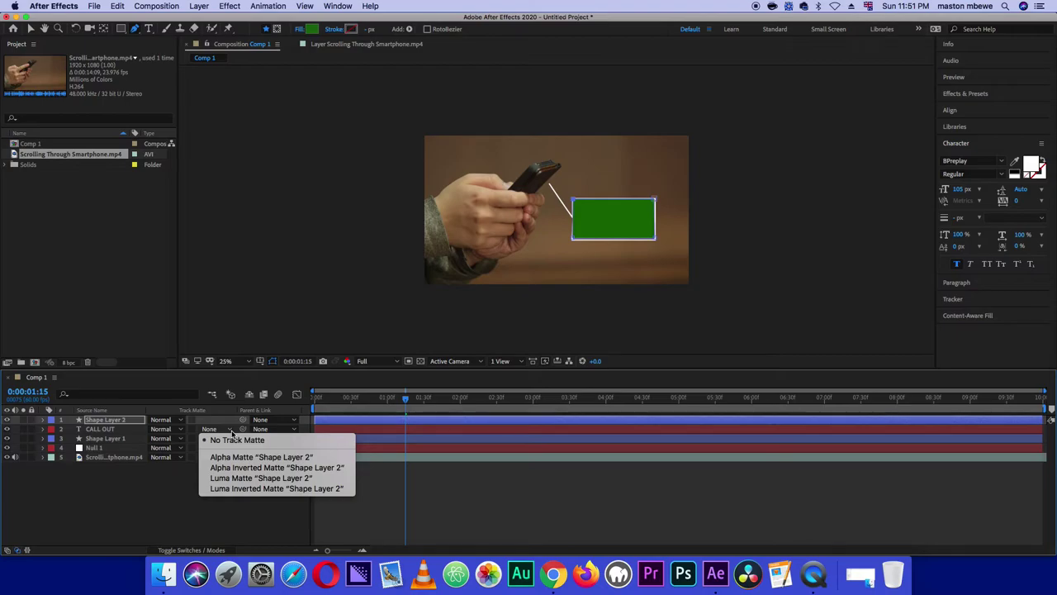
{"action": "left_click", "coordinate": [232, 430]}
{"action": "left_click", "coordinate": [232, 430]}
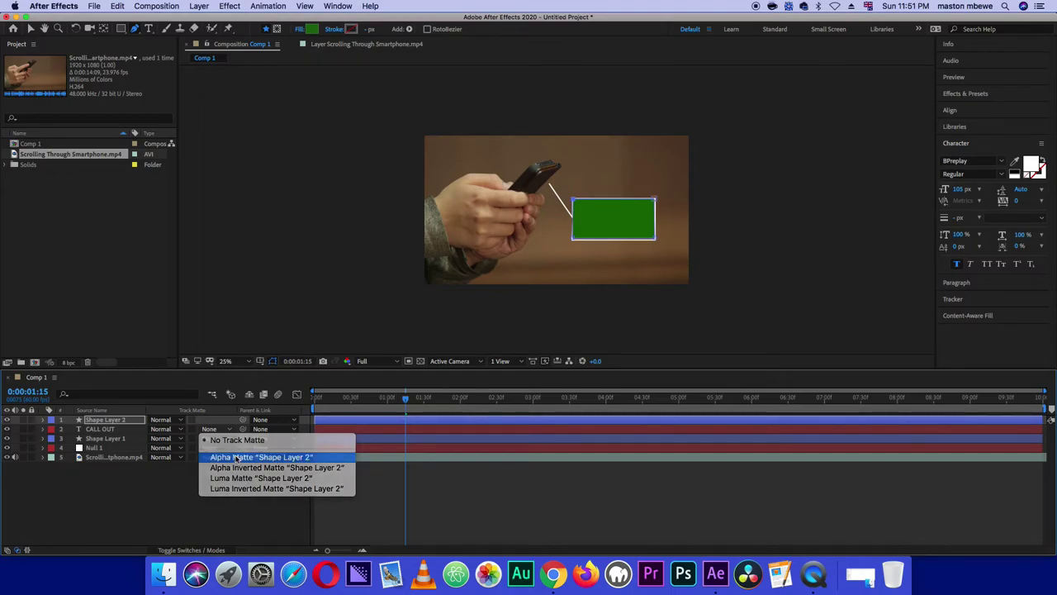
{"action": "left_click", "coordinate": [238, 458]}
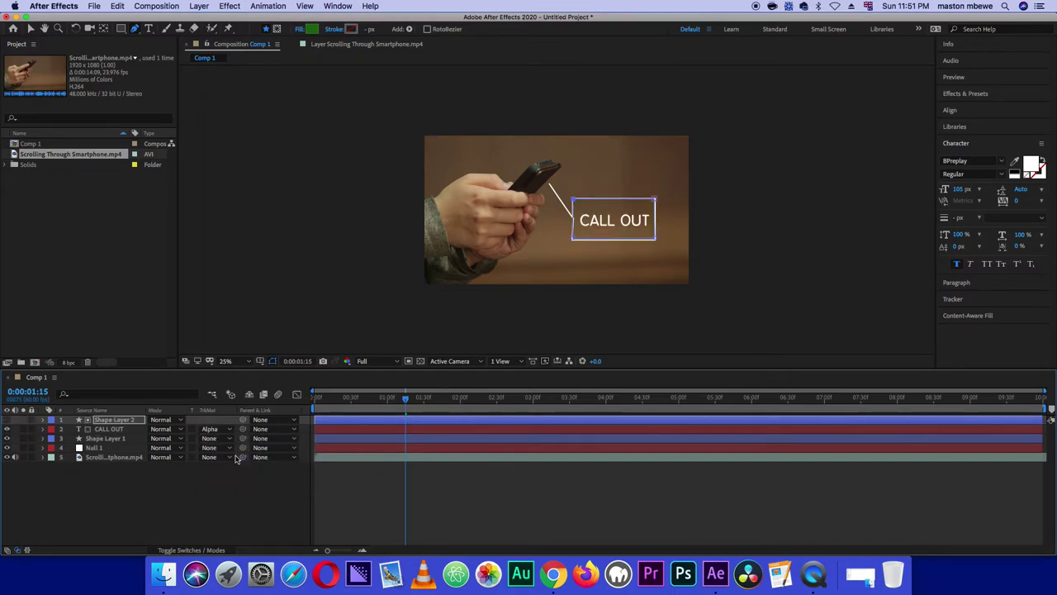
Preview the matted callout animation several times from the first frame
{"action": "left_click_drag", "start_coordinate": [431, 403], "coordinate": [302, 409]}
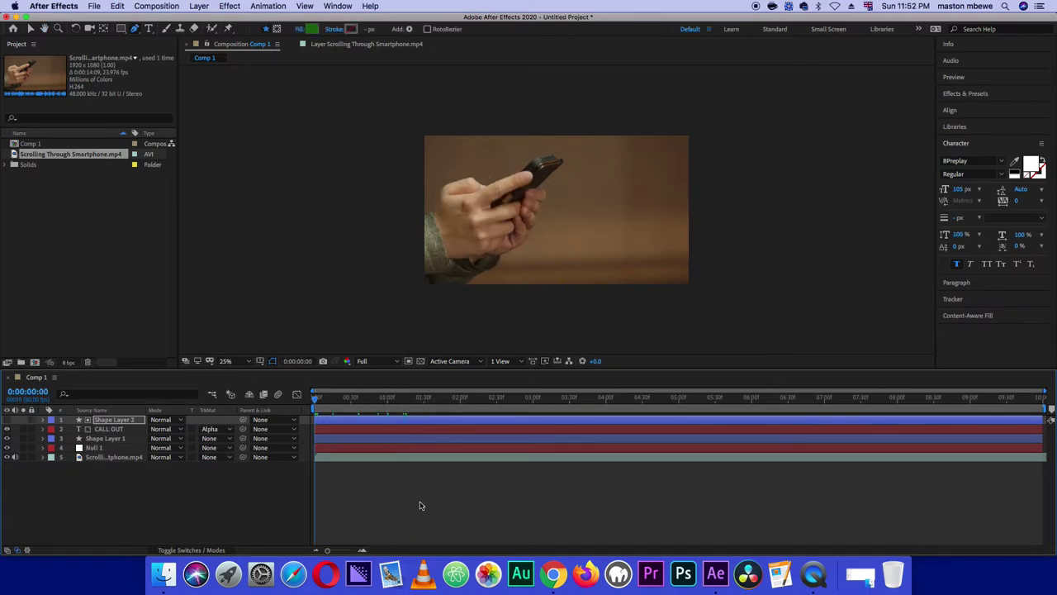
{"action": "key", "text": "space"}
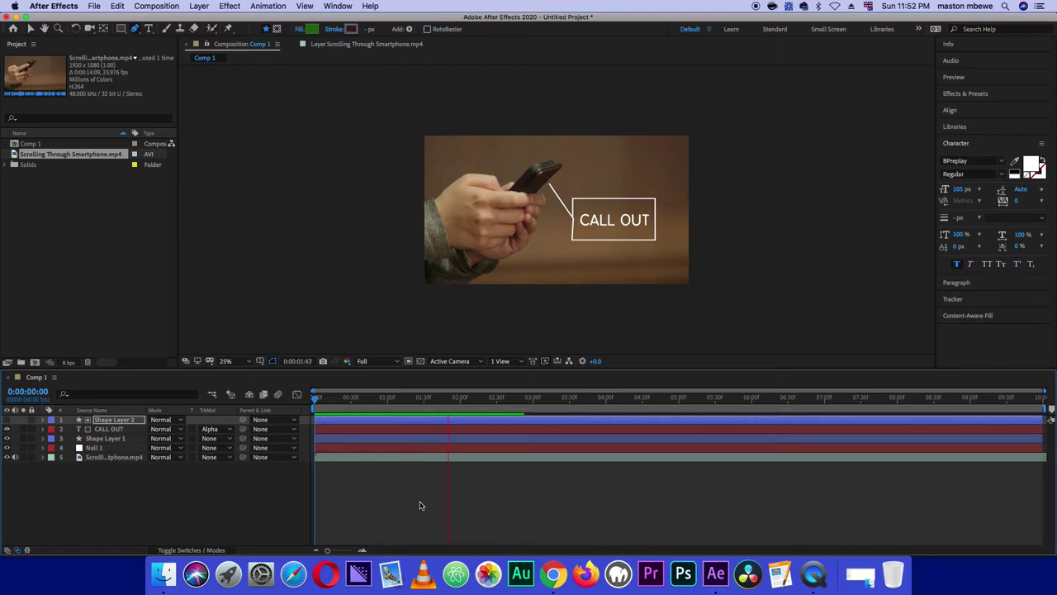
{"action": "key", "text": "space"}
{"action": "key", "text": "space"}
{"action": "key", "text": "space"}
{"action": "key", "text": "space"}
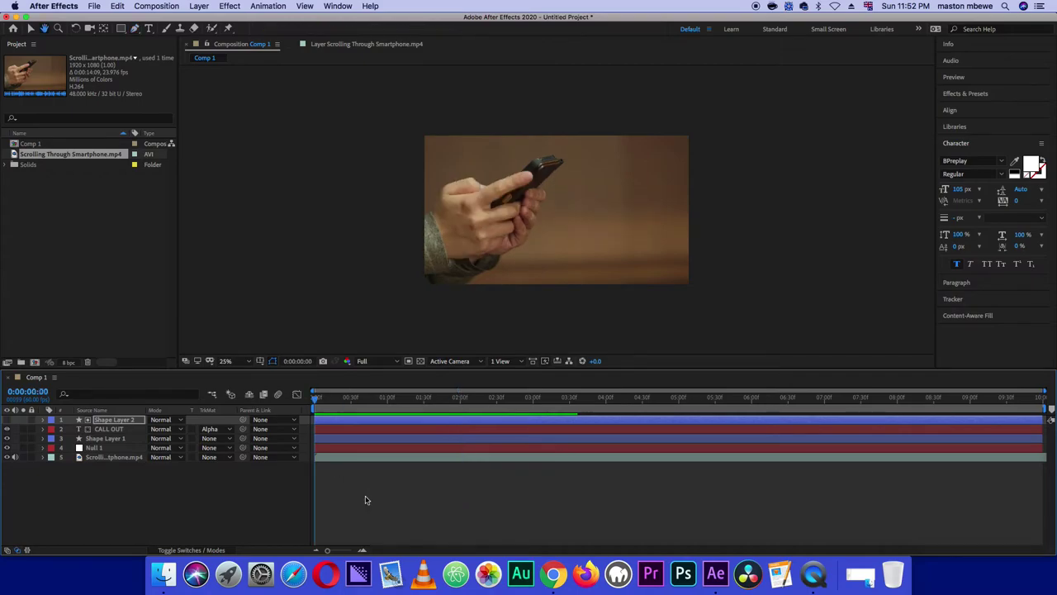
{"action": "key", "text": "space"}
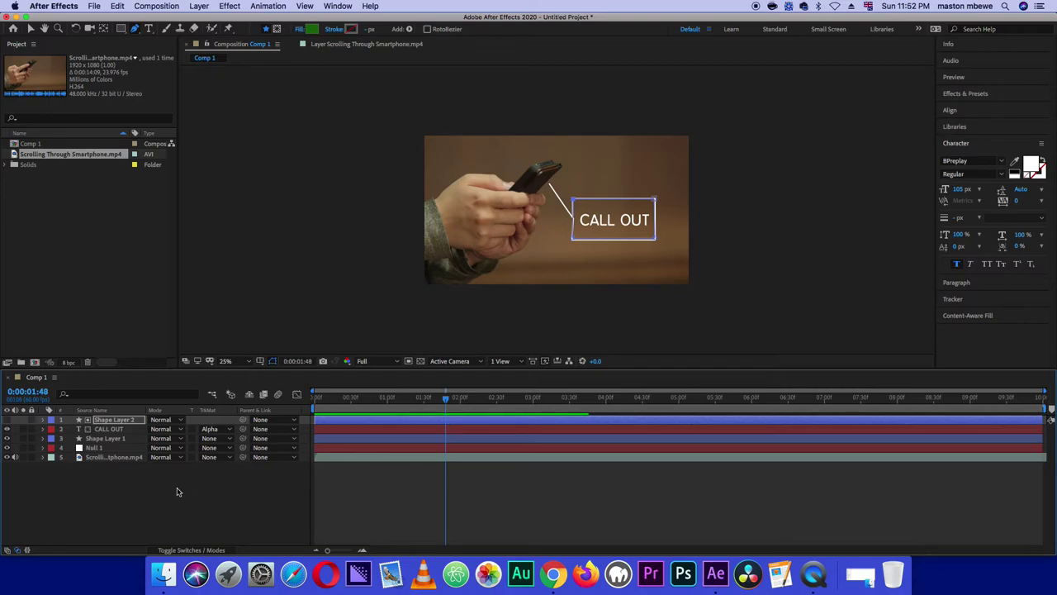
Pre-compose Shape Layer 1, CALL OUT and Shape Layer 2 into a new composition named Text Part, moving all attributes
{"action": "left_click", "coordinate": [104, 439]}
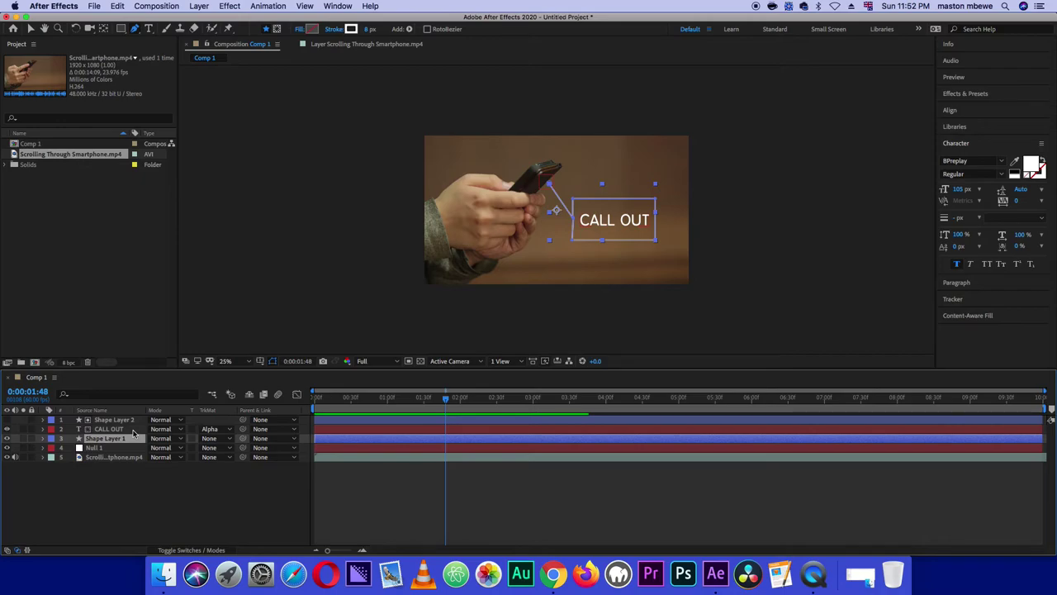
{"action": "left_click", "coordinate": [133, 428], "text": "shift"}
{"action": "left_click", "coordinate": [136, 420], "text": "shift"}
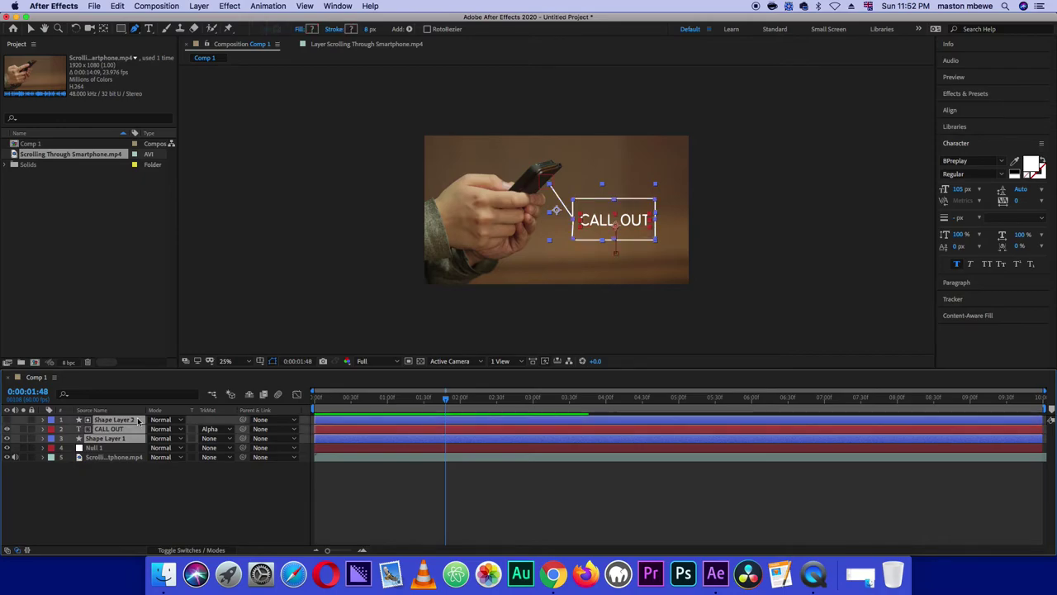
{"action": "right_click", "coordinate": [137, 419]}
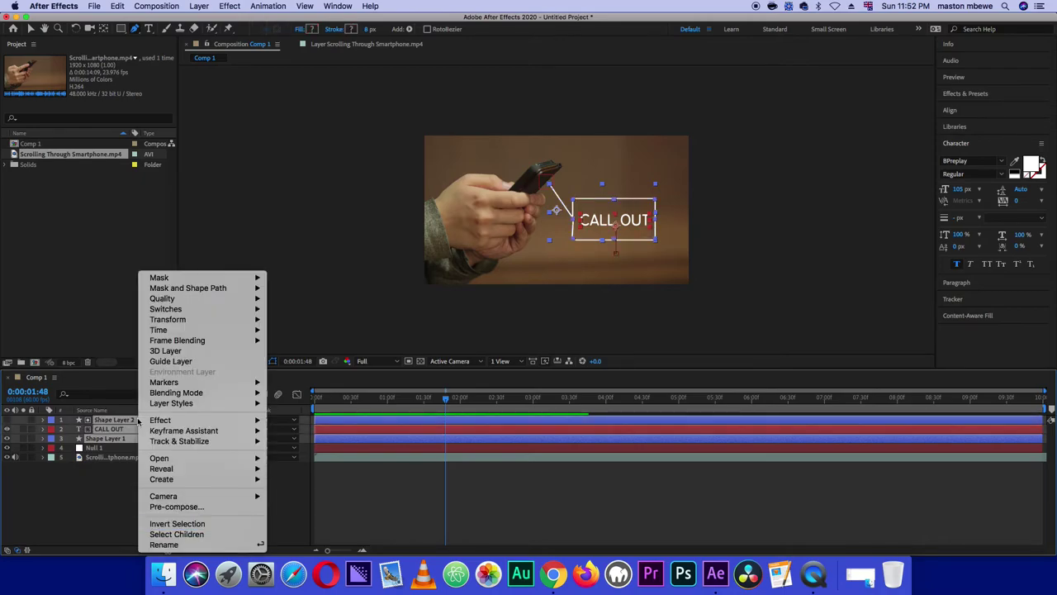
{"action": "left_click", "coordinate": [190, 507]}
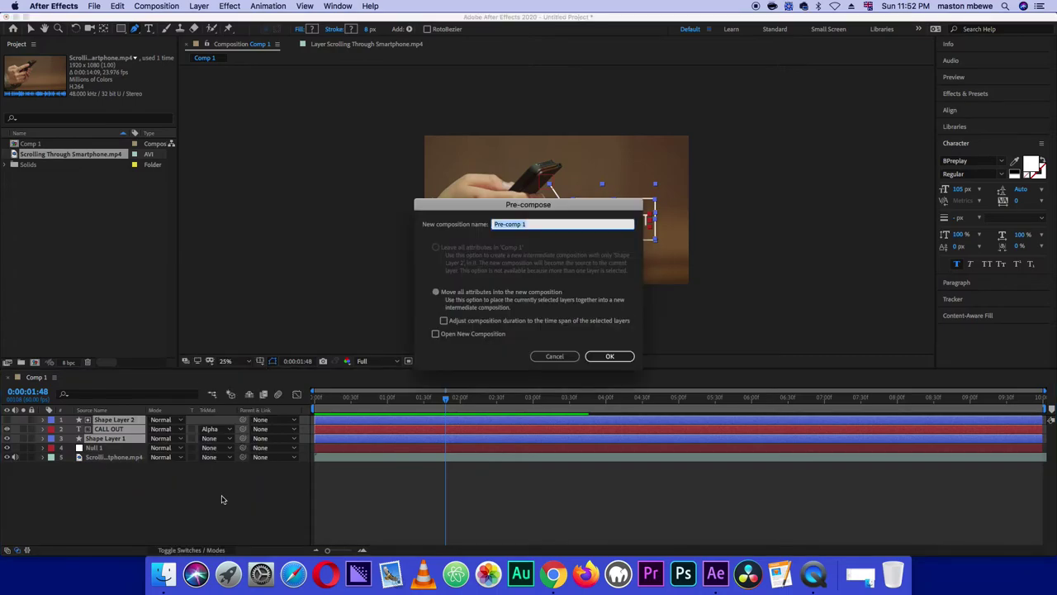
{"action": "type", "text": "Taxt Part"}
{"action": "left_click", "coordinate": [610, 356]}
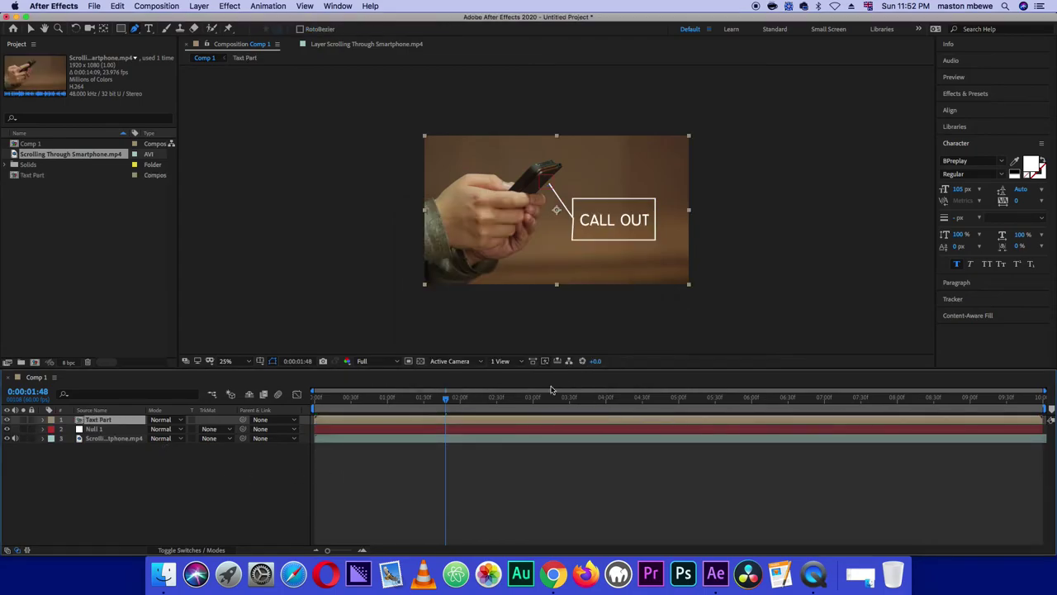
Move the Text Part layer's anchor point to the callout line's start at the phone, at about 904, 352
{"action": "left_click", "coordinate": [104, 30]}
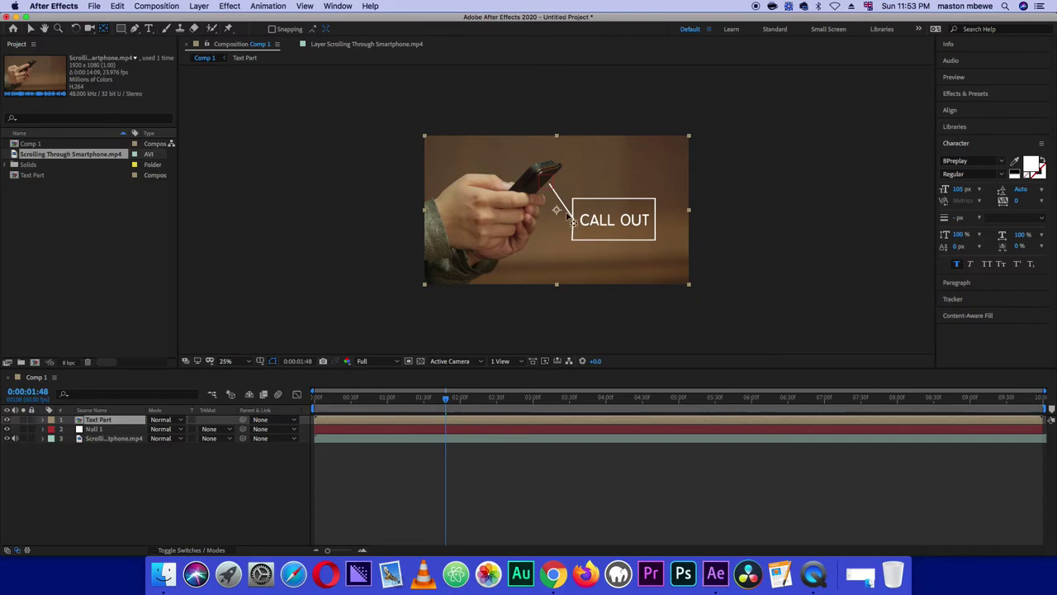
{"action": "left_click_drag", "start_coordinate": [561, 217], "coordinate": [555, 192]}
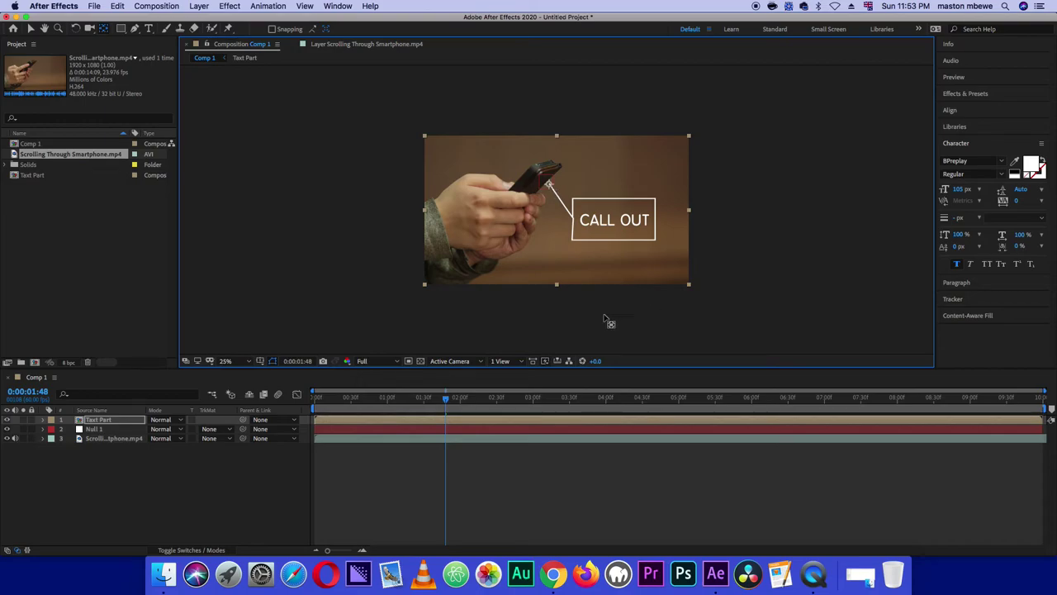
{"action": "left_click", "coordinate": [97, 452]}
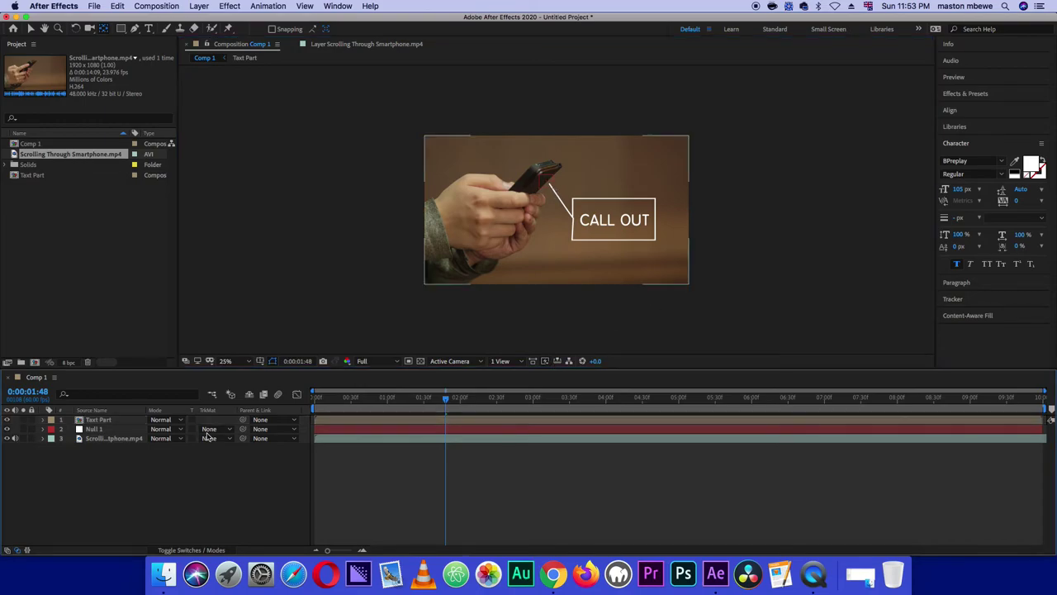
Link the Text Part layer's Position property to the Position of Null 1 with the property pick whip
{"action": "left_click", "coordinate": [52, 422]}
{"action": "left_click", "coordinate": [43, 420]}
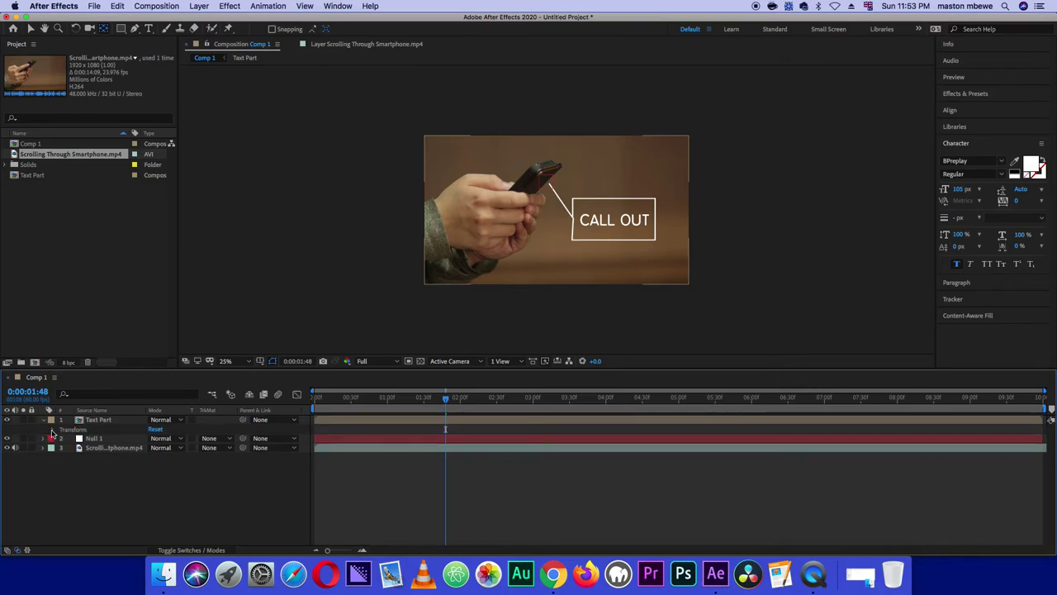
{"action": "left_click", "coordinate": [52, 430]}
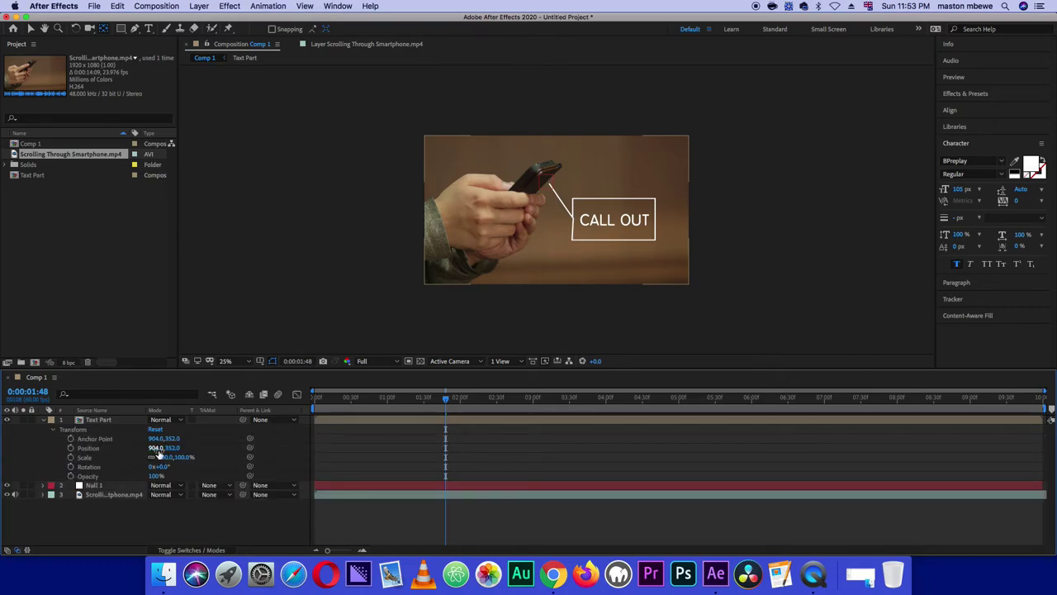
{"action": "left_click", "coordinate": [45, 486]}
{"action": "left_click", "coordinate": [52, 495]}
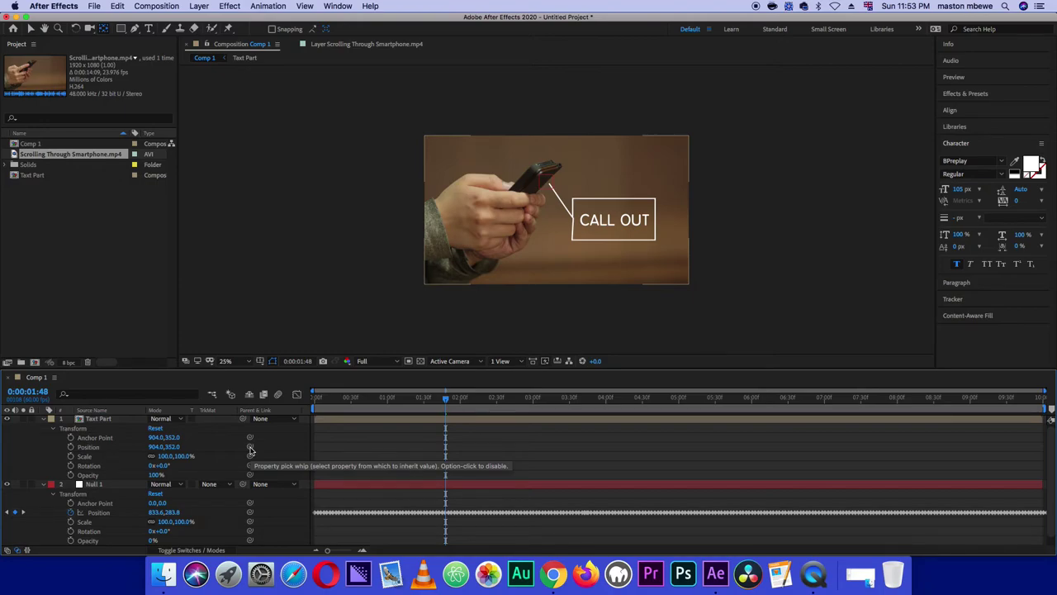
{"action": "left_click_drag", "start_coordinate": [251, 448], "coordinate": [125, 515]}
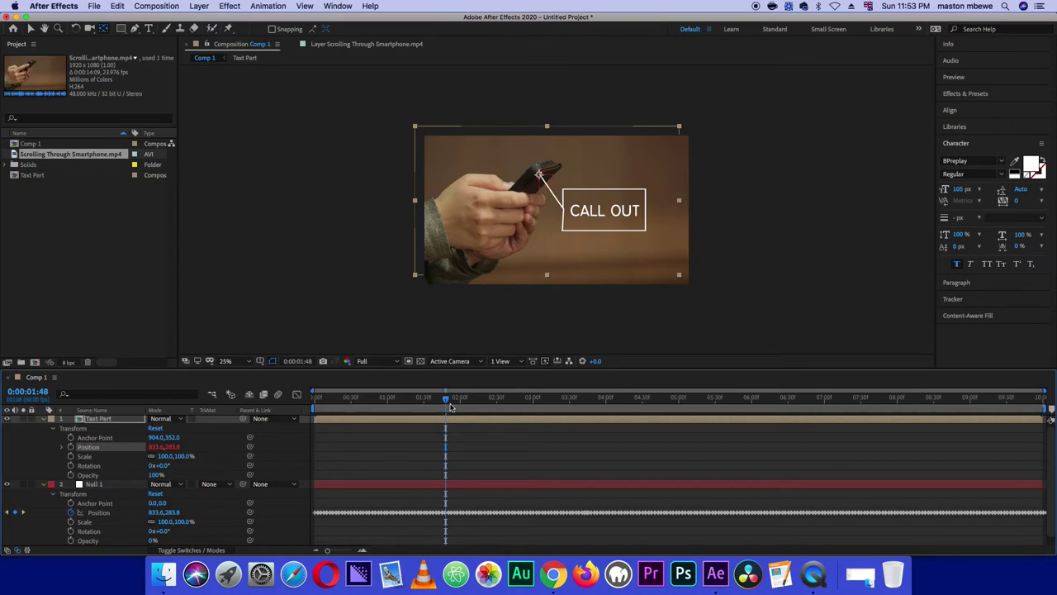
Preview the tracked callout in Comp 1 from the first frame several times, collapsing the Text Part and Null 1 properties
{"action": "key", "text": "Home"}
{"action": "key", "text": "space"}
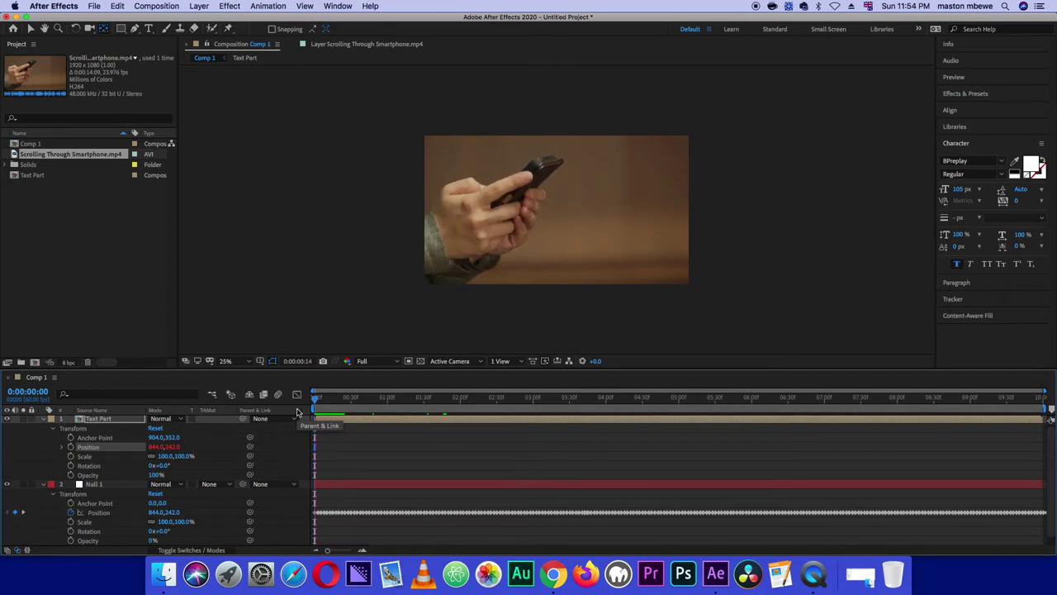
{"action": "key", "text": "space"}
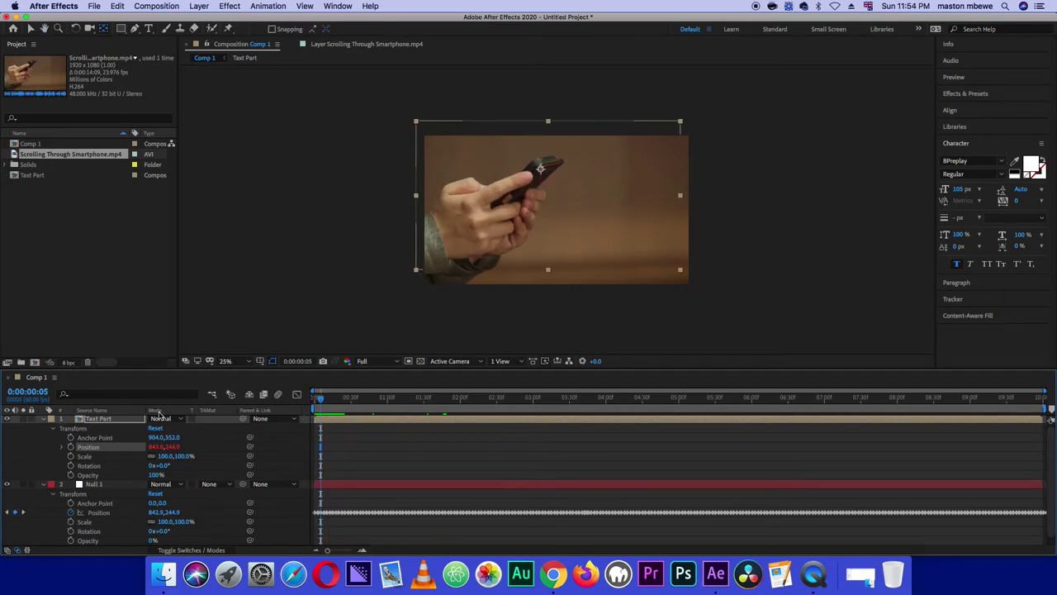
{"action": "left_click", "coordinate": [45, 419]}
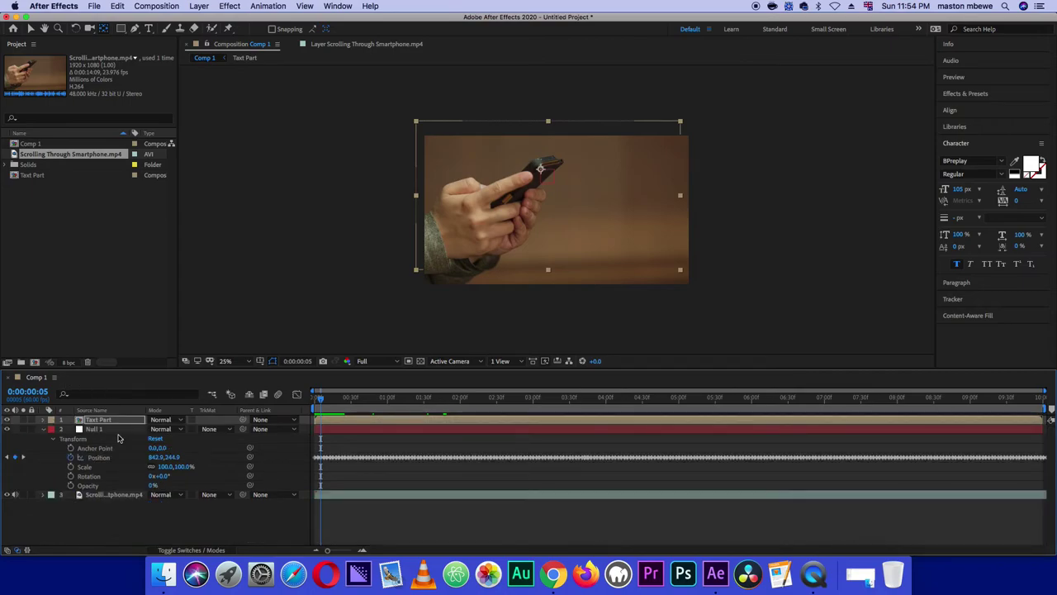
{"action": "left_click", "coordinate": [44, 429]}
{"action": "left_click", "coordinate": [61, 478]}
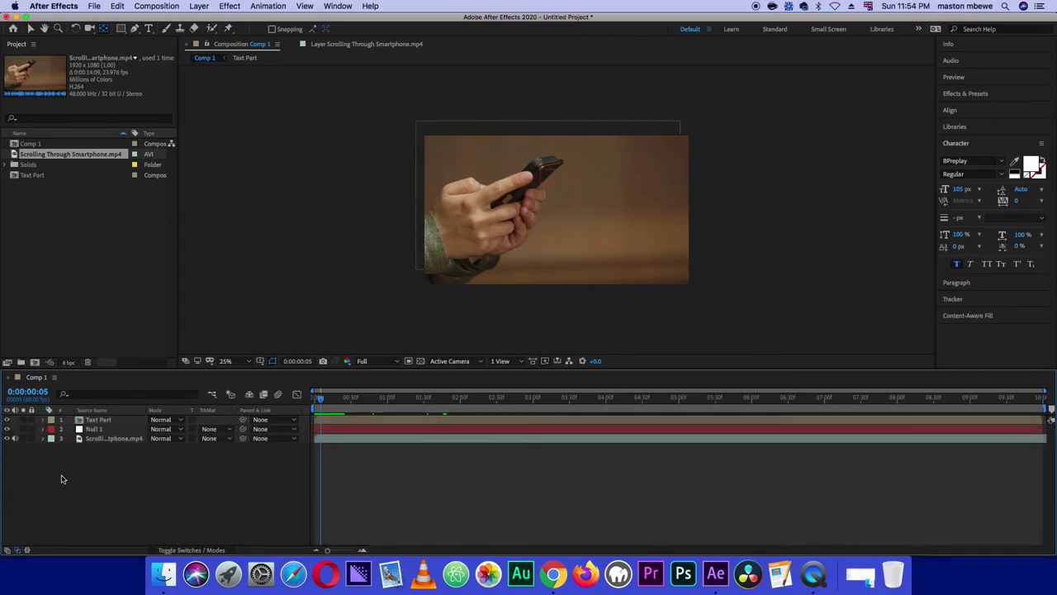
{"action": "left_click_drag", "start_coordinate": [323, 400], "coordinate": [298, 403]}
{"action": "key", "text": "space"}
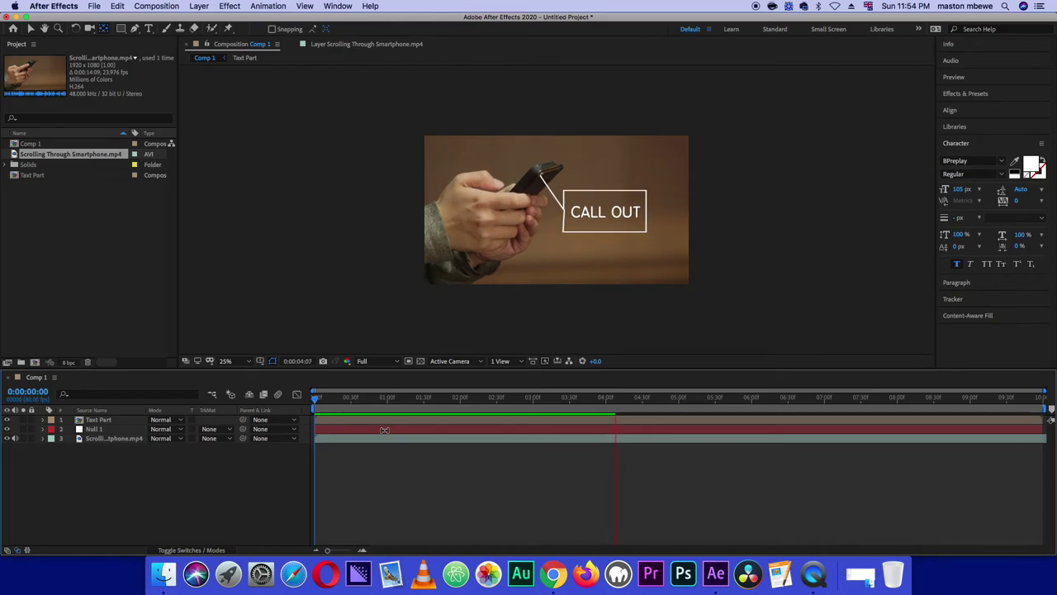
{"action": "key", "text": "space"}
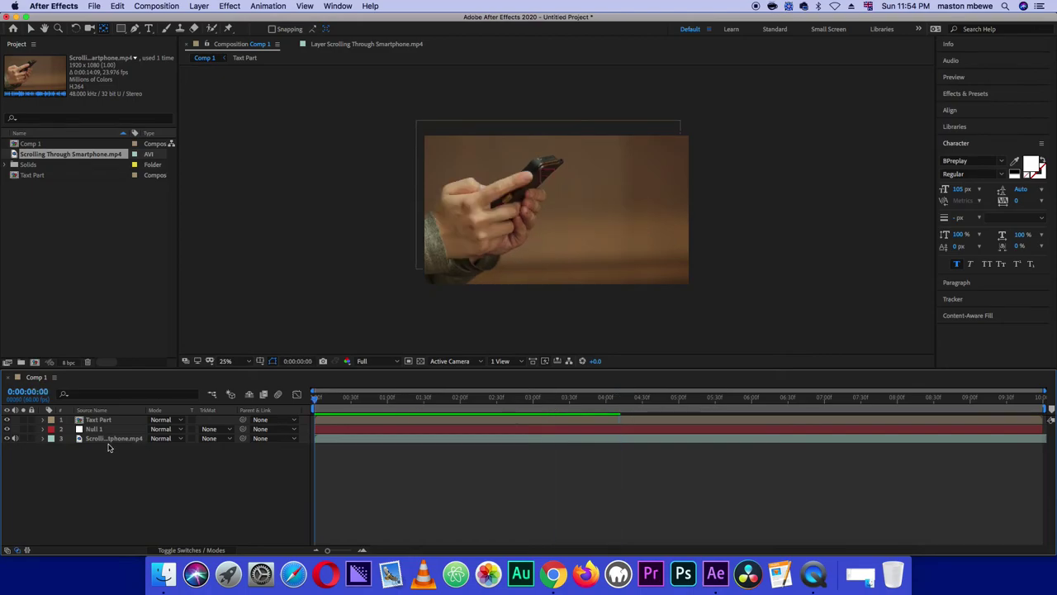
{"action": "key", "text": "space"}
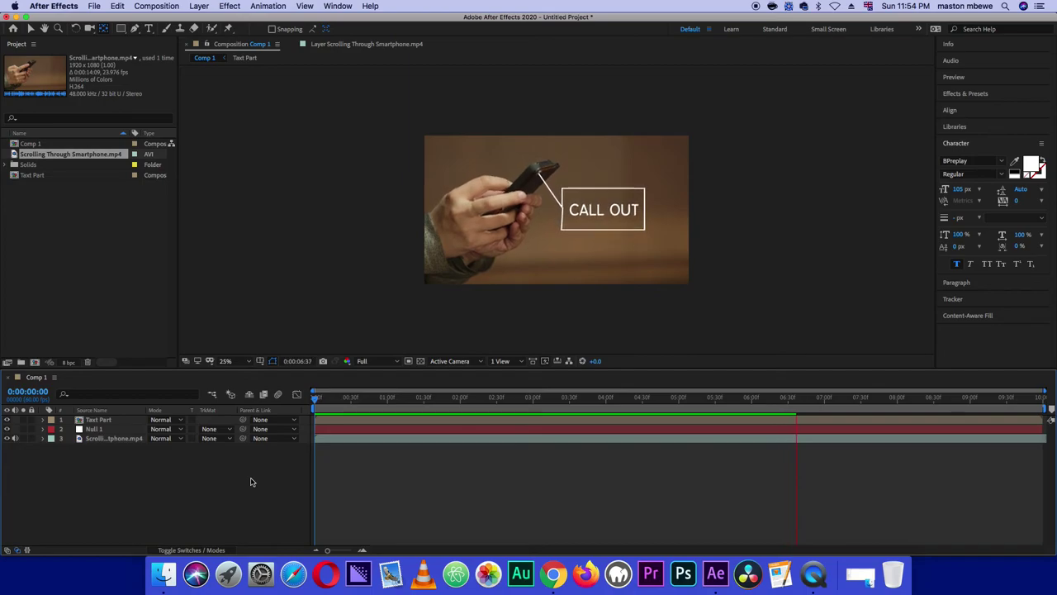
{"action": "key", "text": "space"}
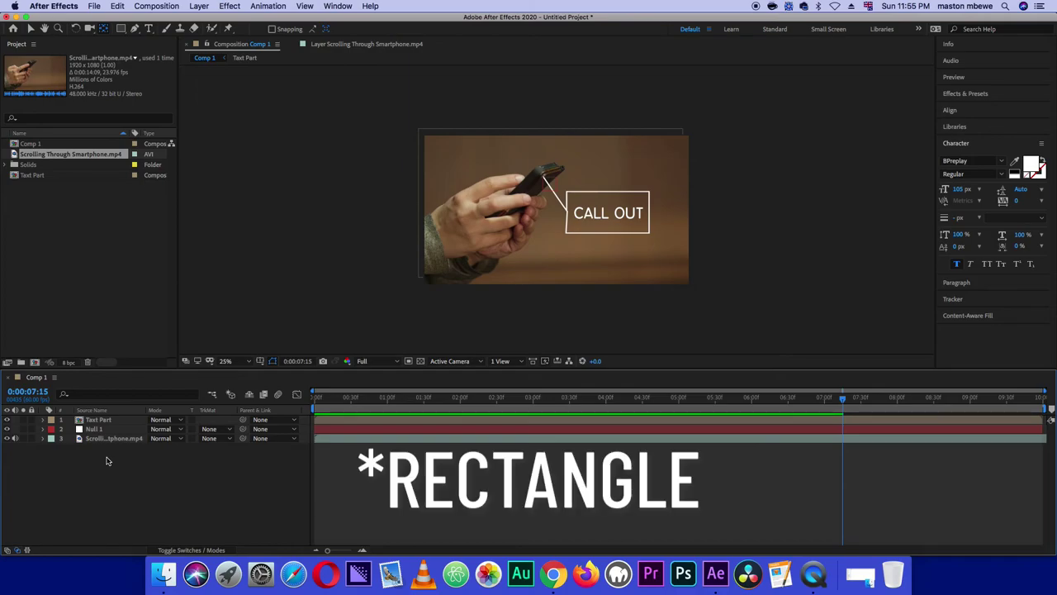
Open the Text Part composition and add a new adjustment layer above its other layers
{"action": "double_click", "coordinate": [91, 420]}
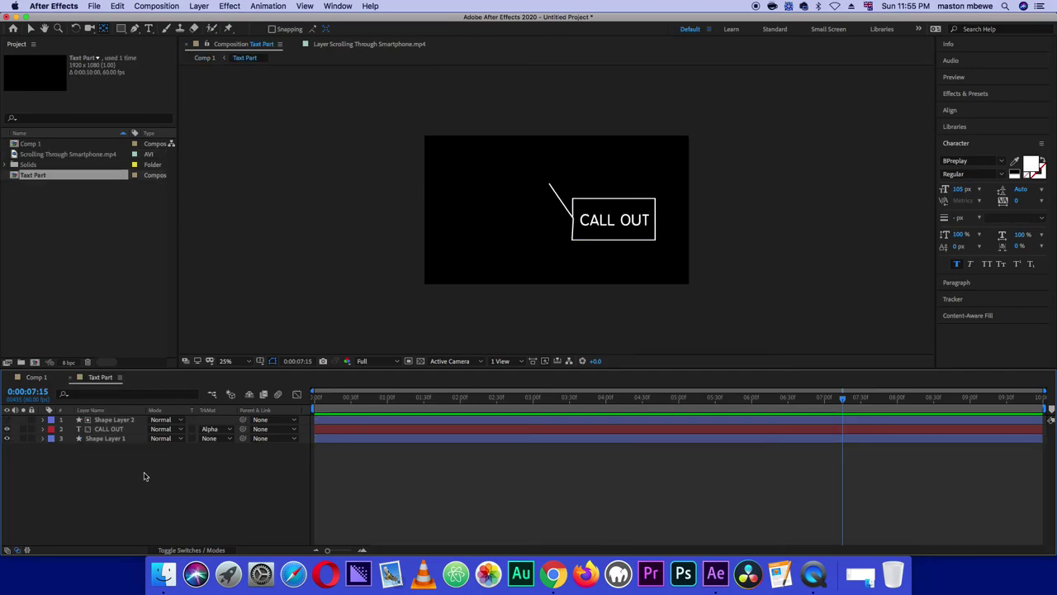
{"action": "right_click", "coordinate": [144, 475]}
{"action": "mouse_move", "coordinate": [248, 434]}
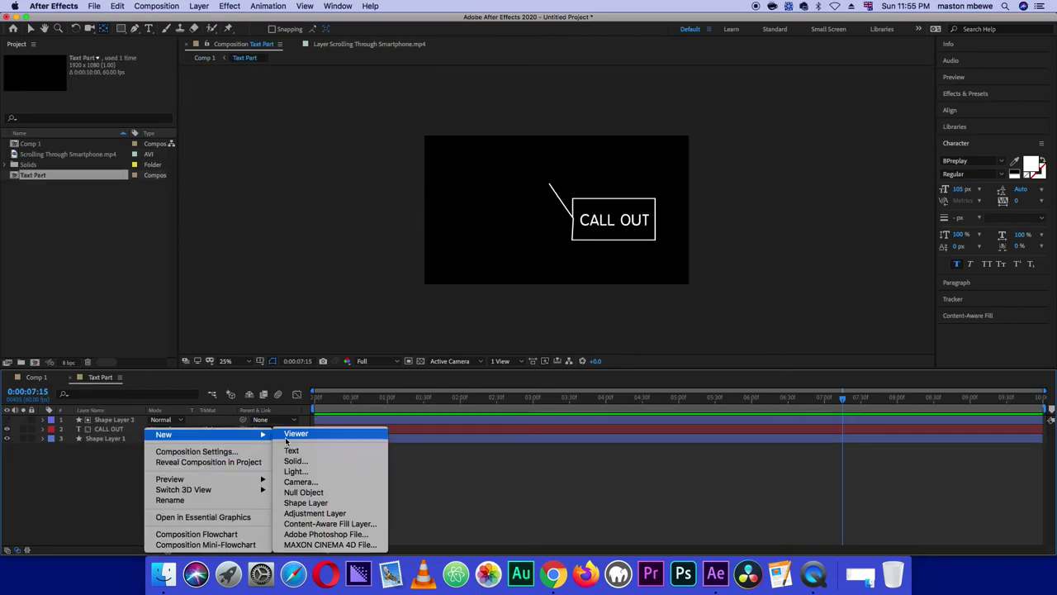
{"action": "left_click", "coordinate": [357, 513]}
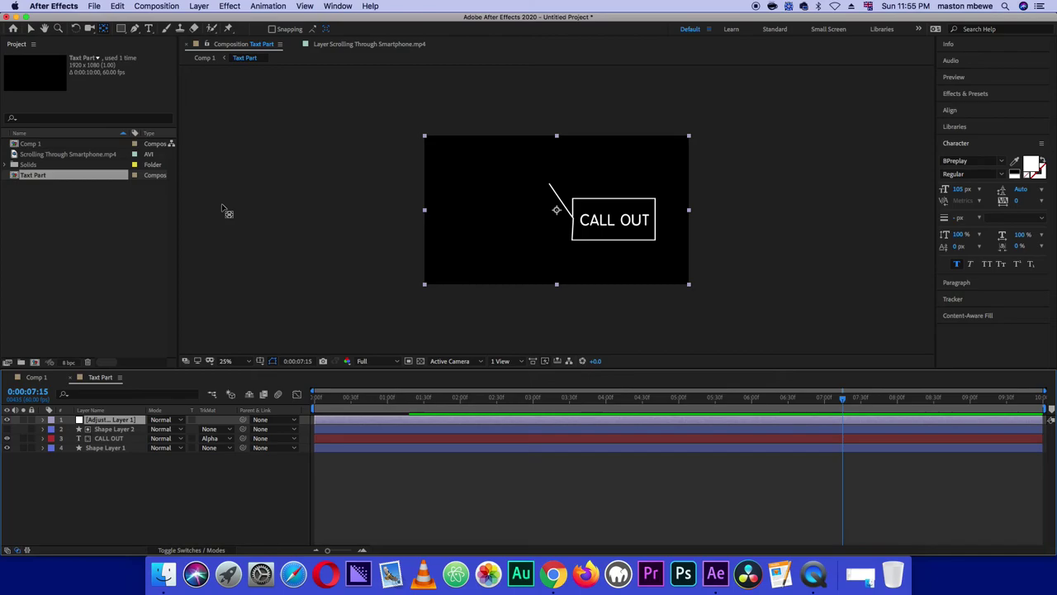
Apply the Stylize effect Roughen Edges to the adjustment layer in Text Part
{"action": "left_click", "coordinate": [230, 6]}
{"action": "mouse_move", "coordinate": [248, 245]}
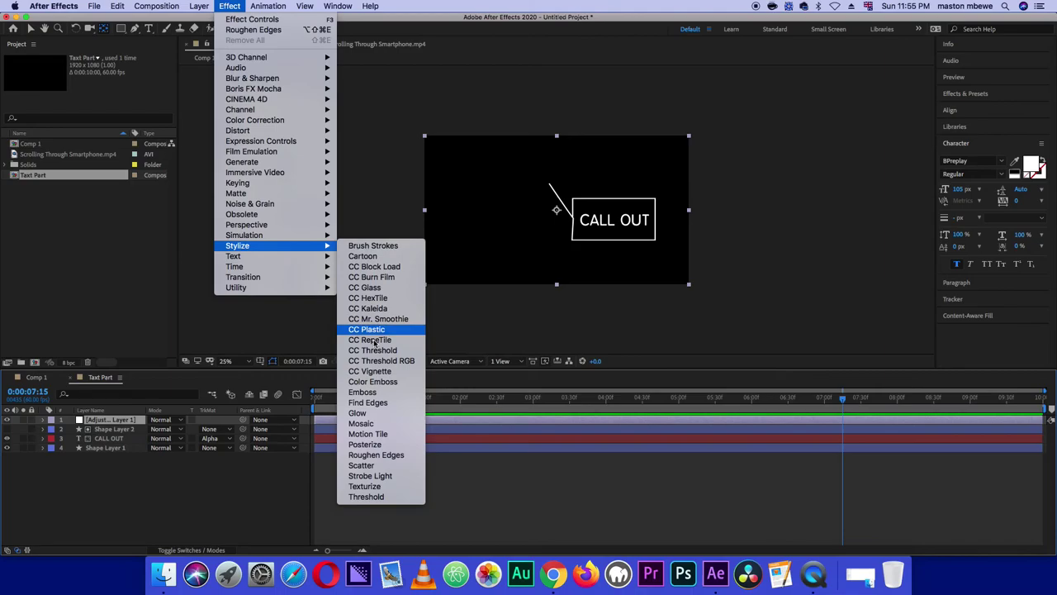
{"action": "left_click", "coordinate": [394, 456]}
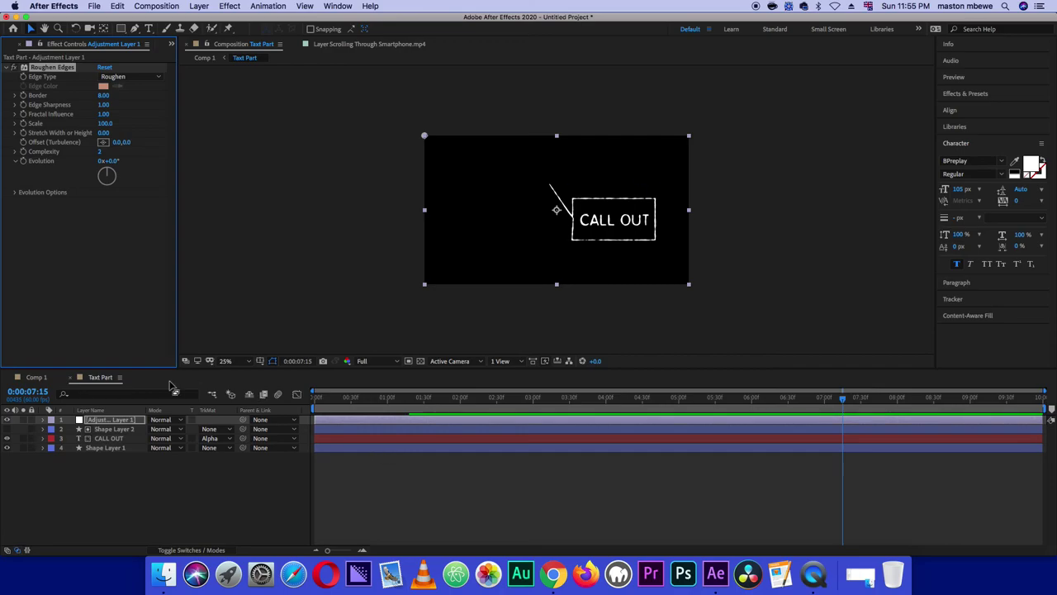
Return to Comp 1 and preview the roughened callout from the first frame
{"action": "left_click", "coordinate": [36, 377]}
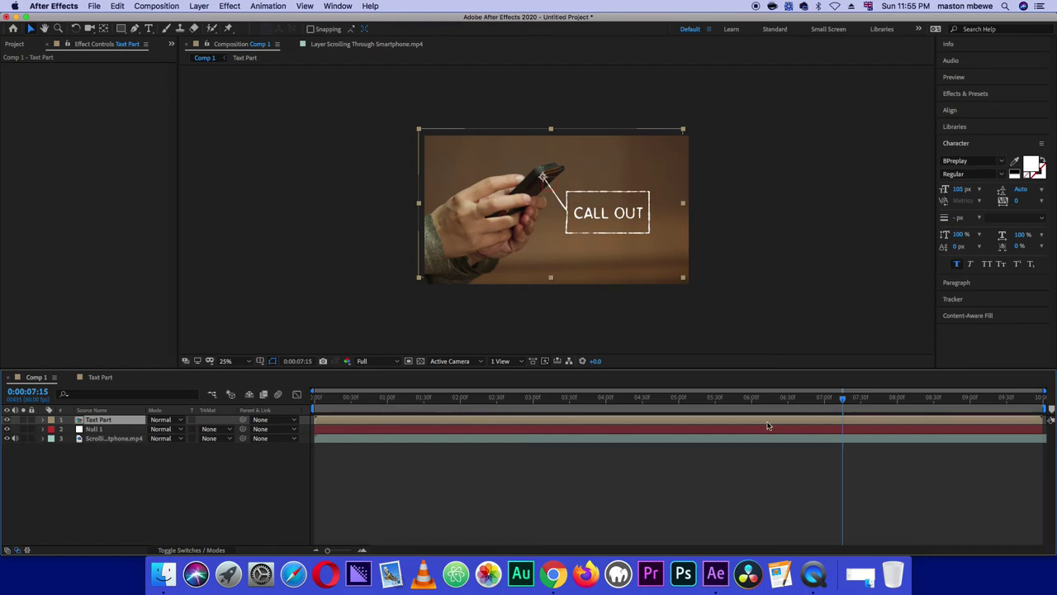
{"action": "left_click_drag", "start_coordinate": [842, 397], "coordinate": [114, 463]}
{"action": "key", "text": "space"}
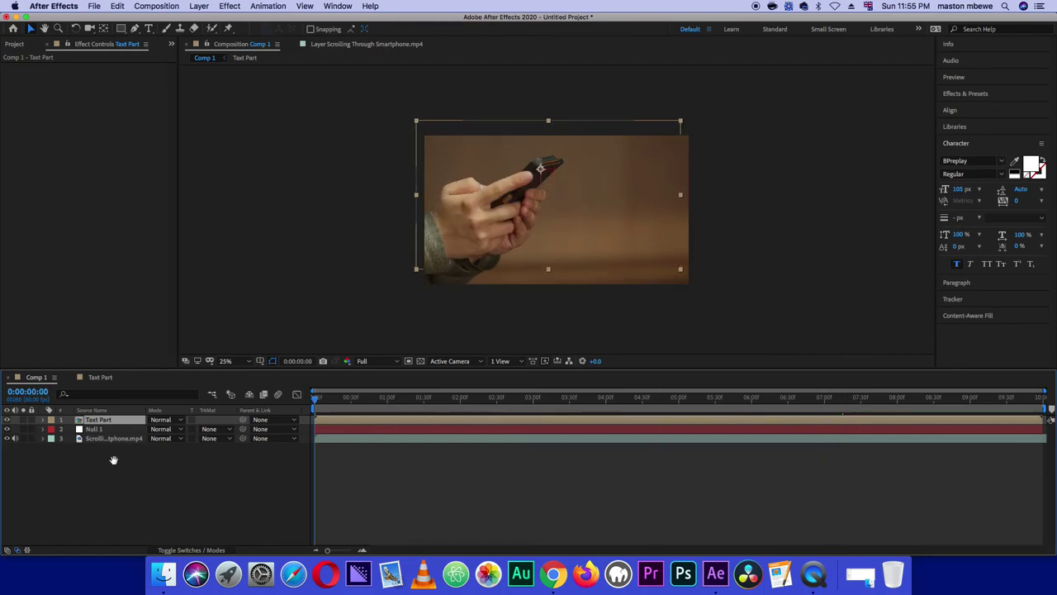